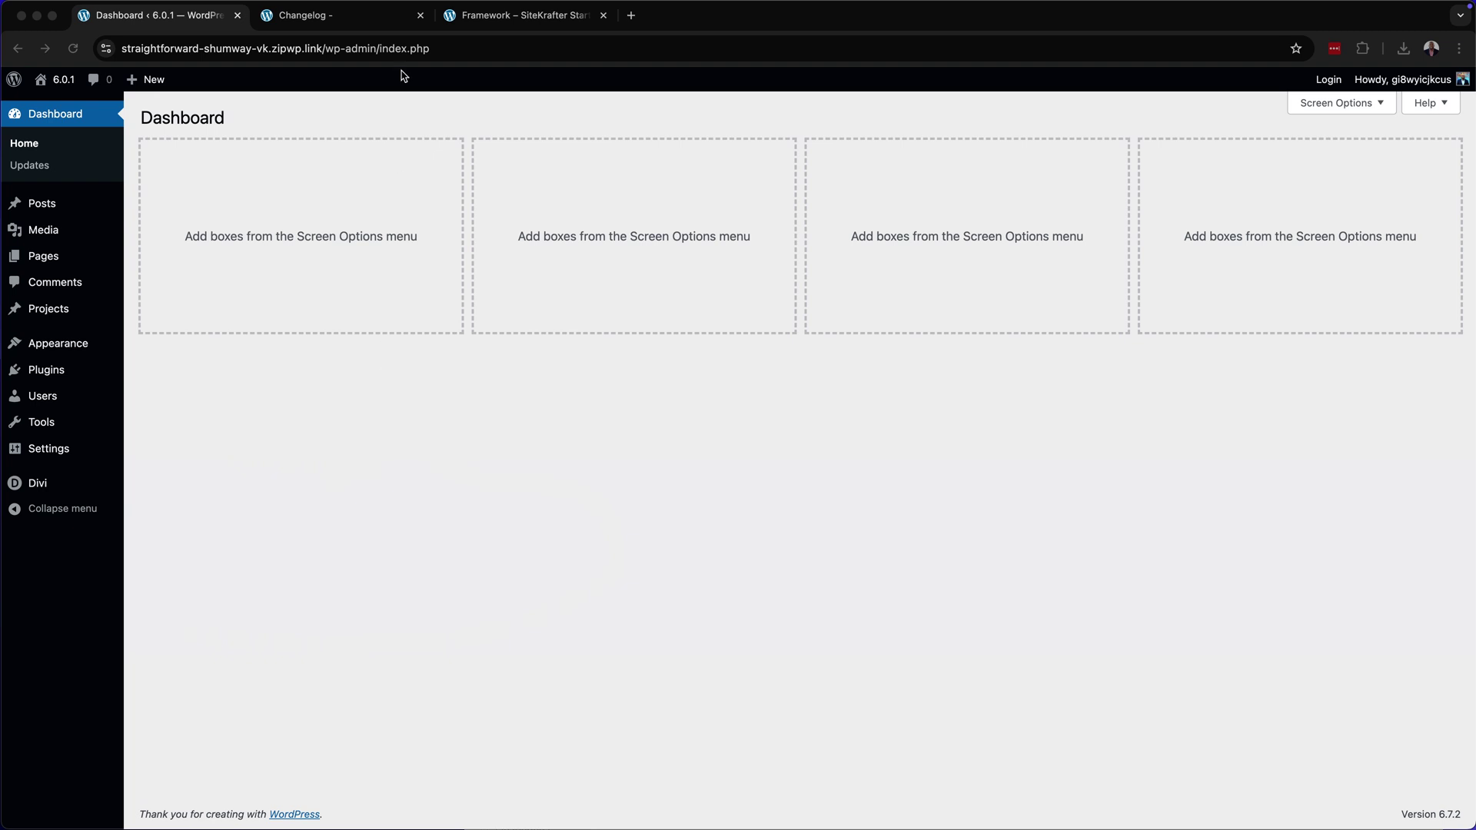
Review the features listed as added in the SiteKrafter 6.0.1 entry on the Divi University changelog page
left_click(370, 18)
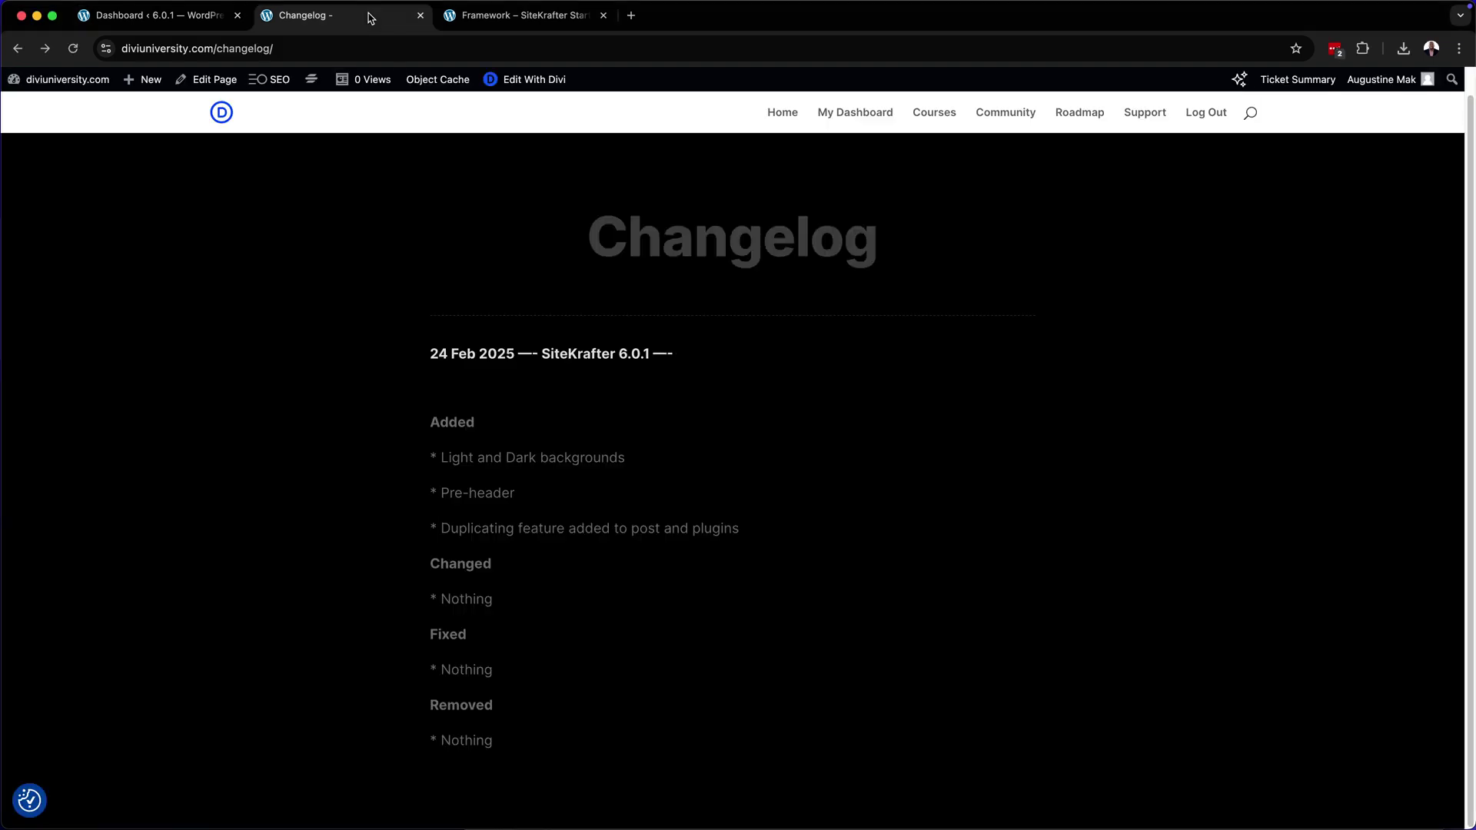
left_click(313, 46)
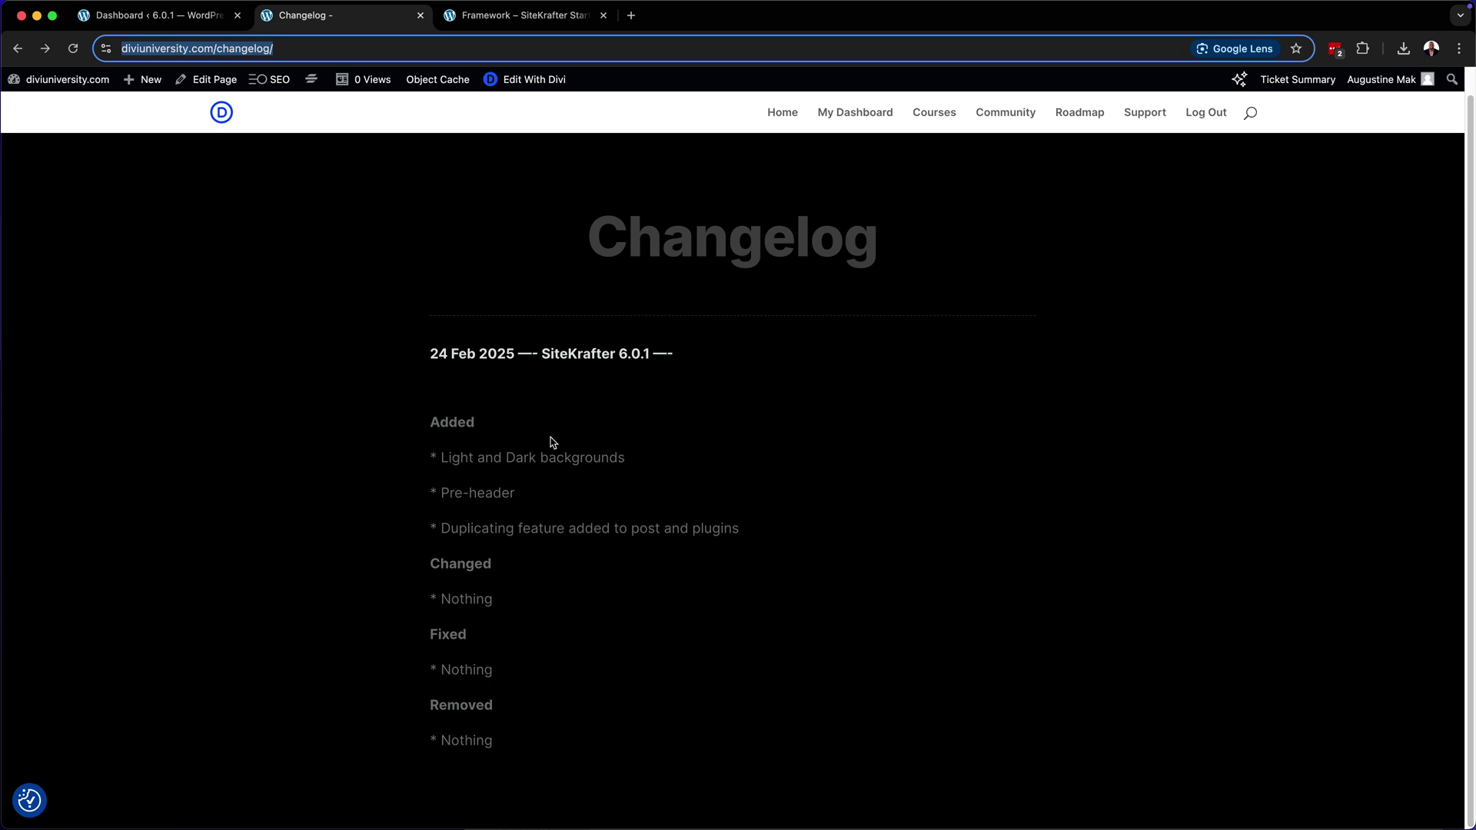
left_click_drag(441, 460, 632, 463)
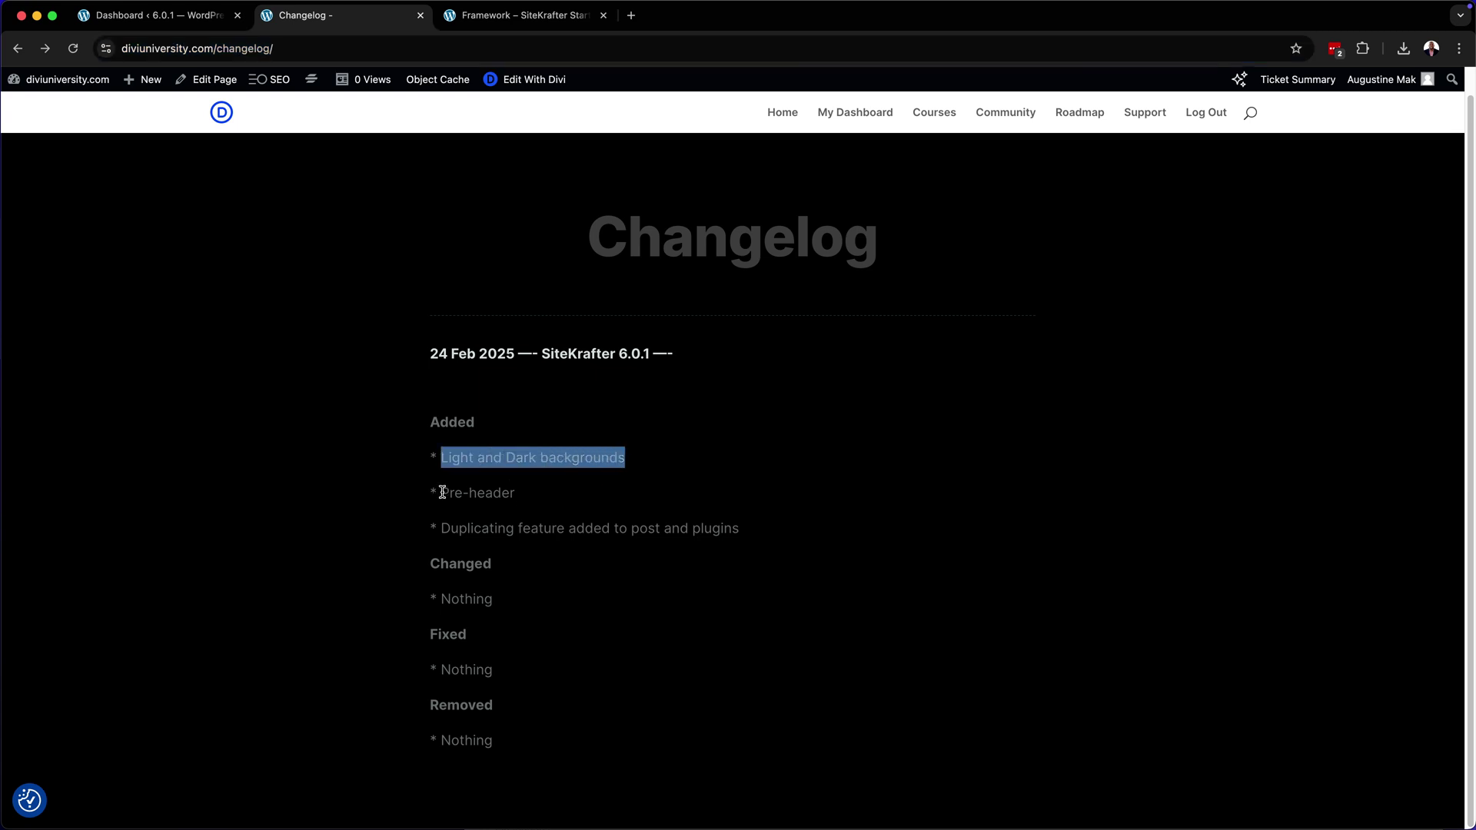
left_click_drag(441, 493, 568, 501)
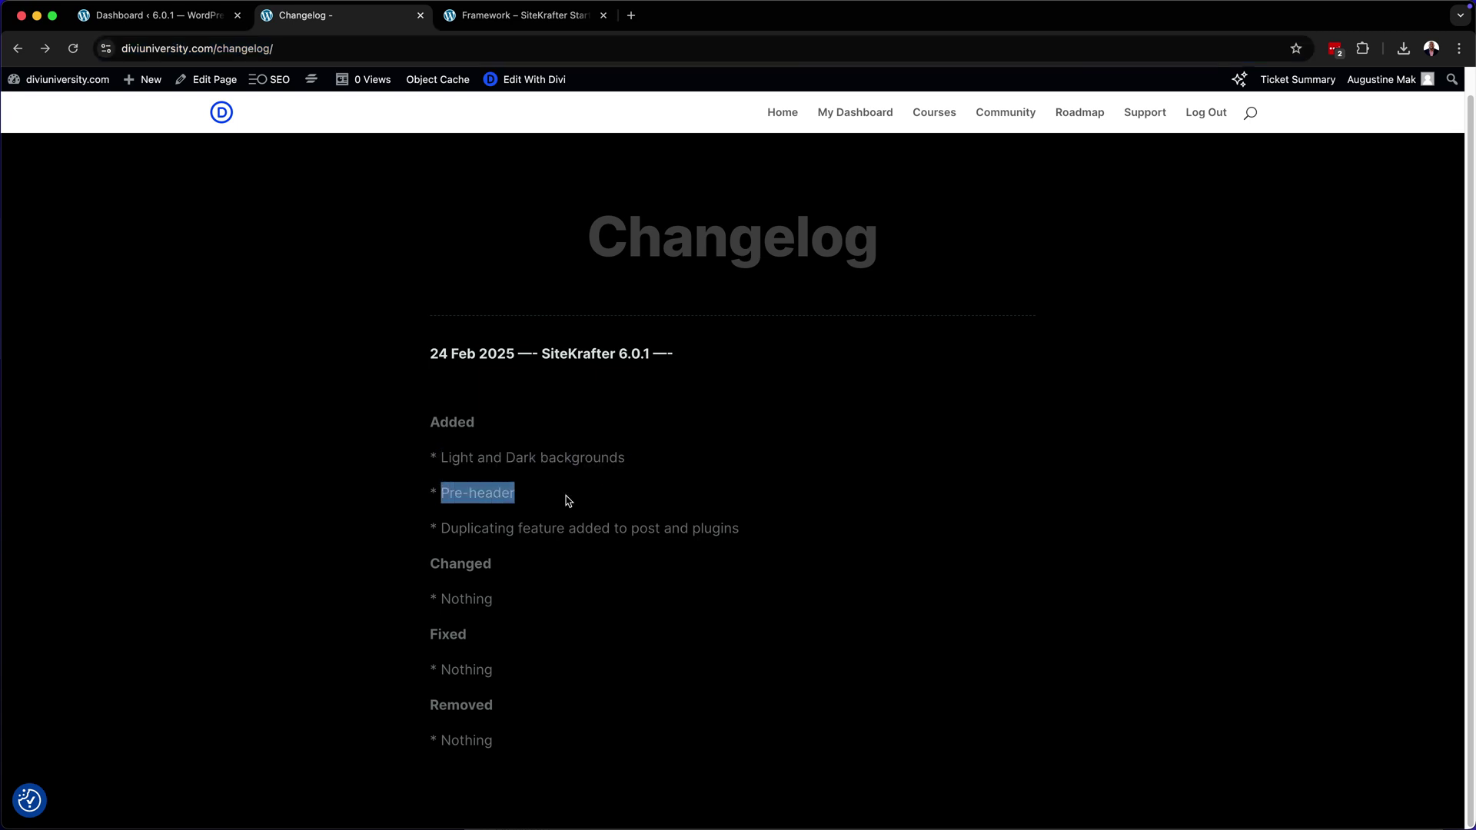
left_click(445, 528)
left_click_drag(445, 529, 596, 535)
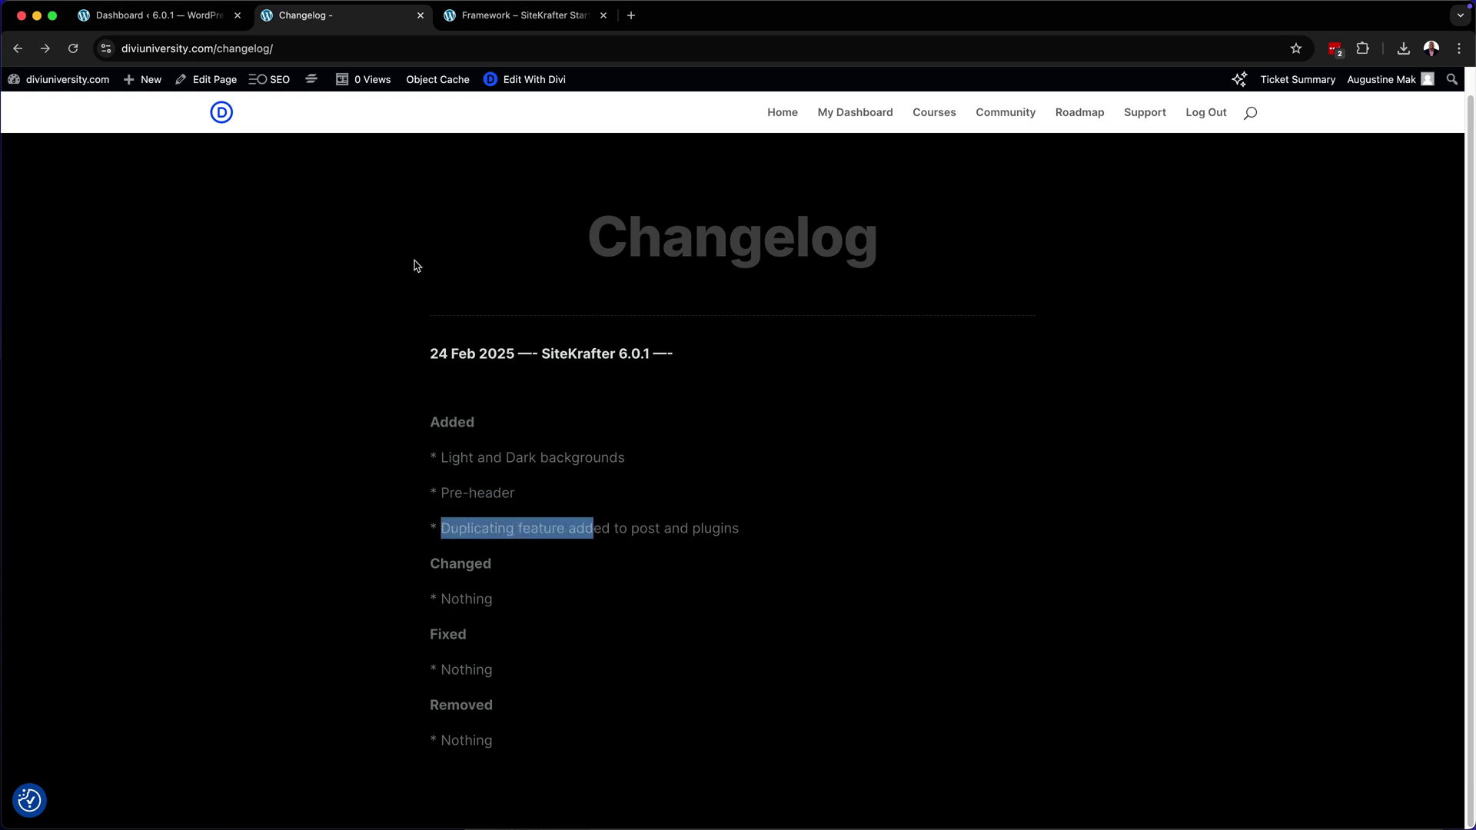
Return to the WordPress dashboard and display the list of all pages
left_click(181, 15)
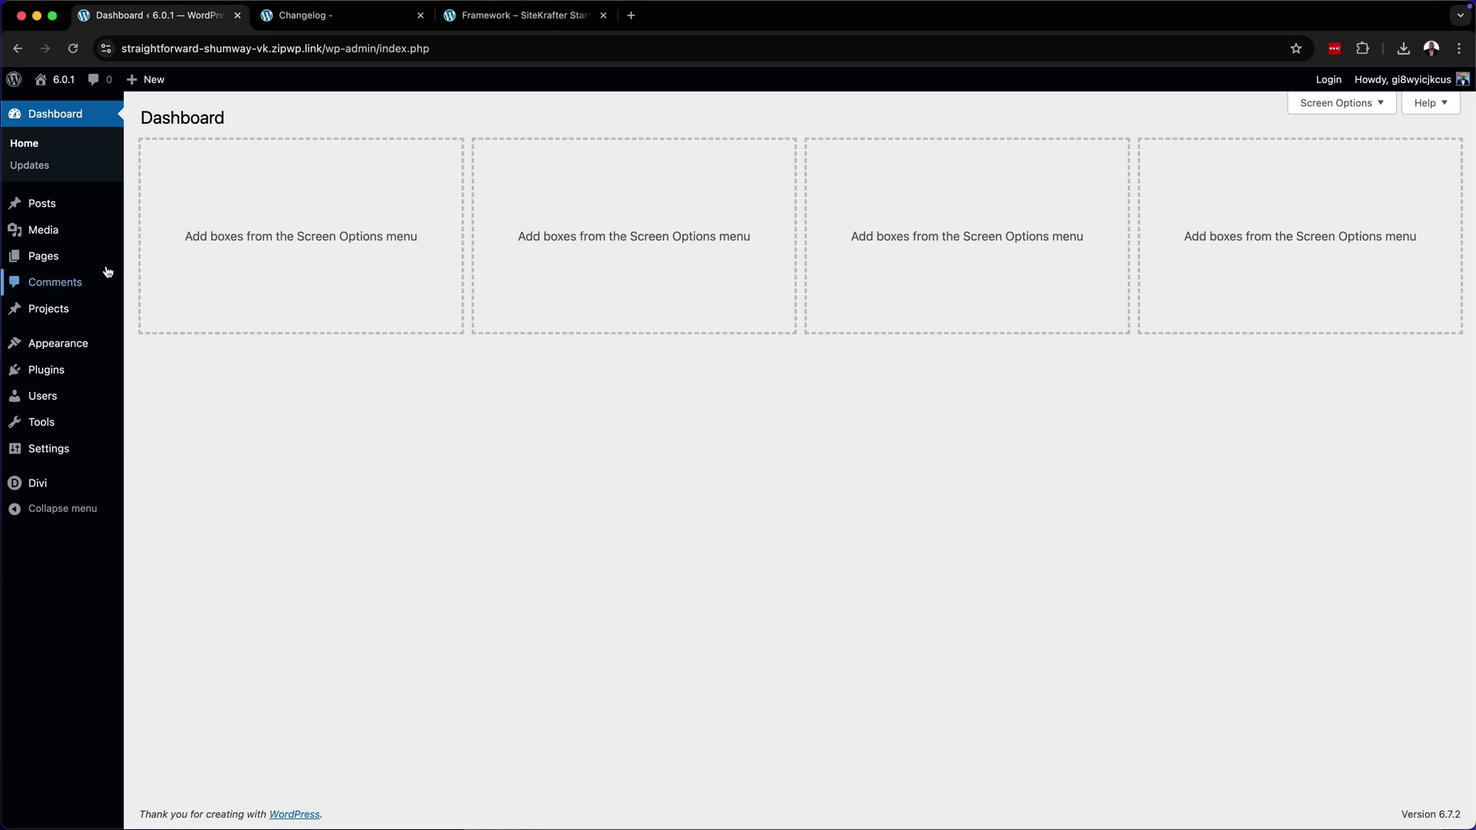
mouse_move(100, 269)
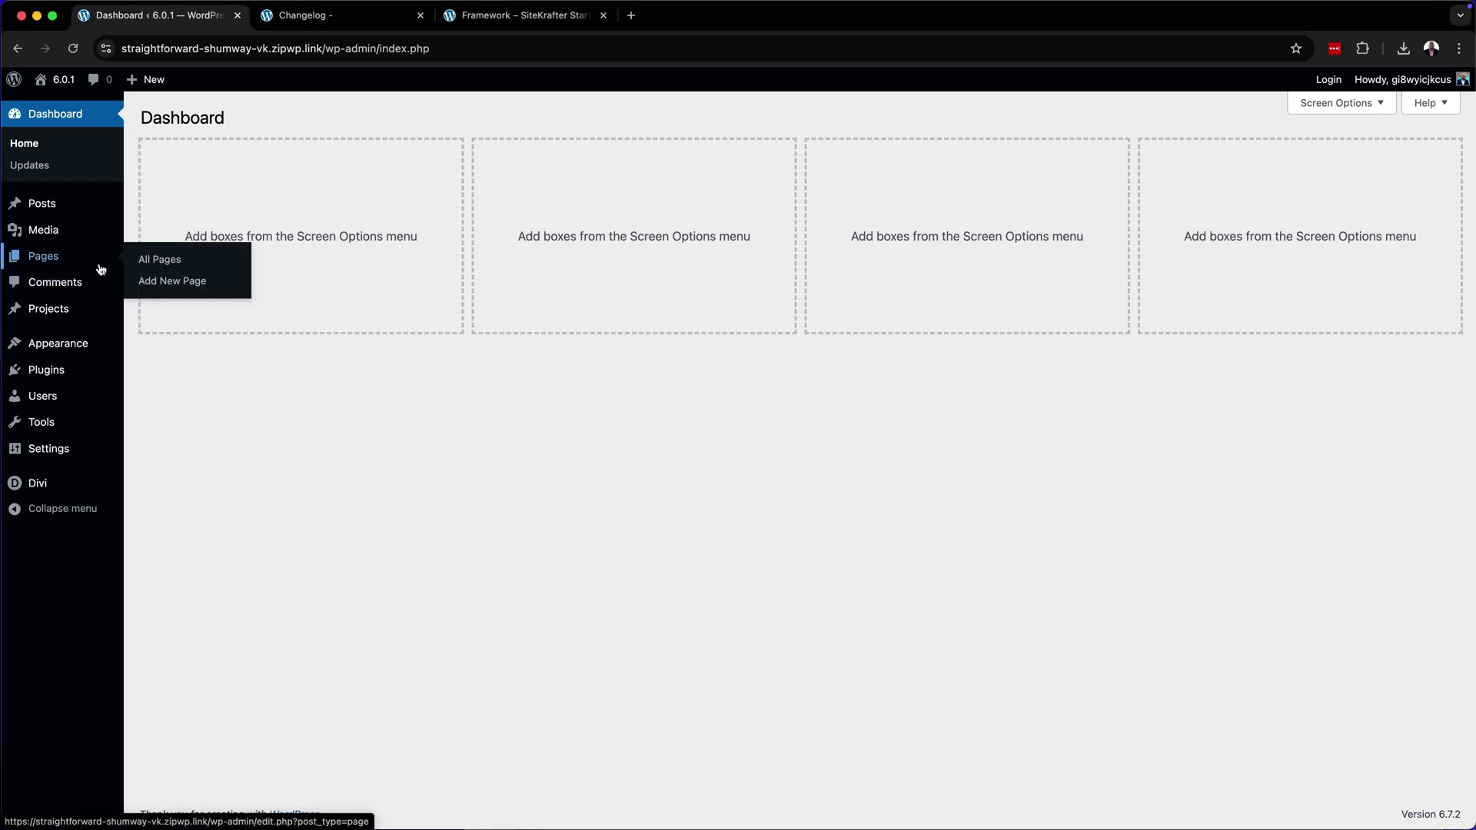
left_click(172, 262)
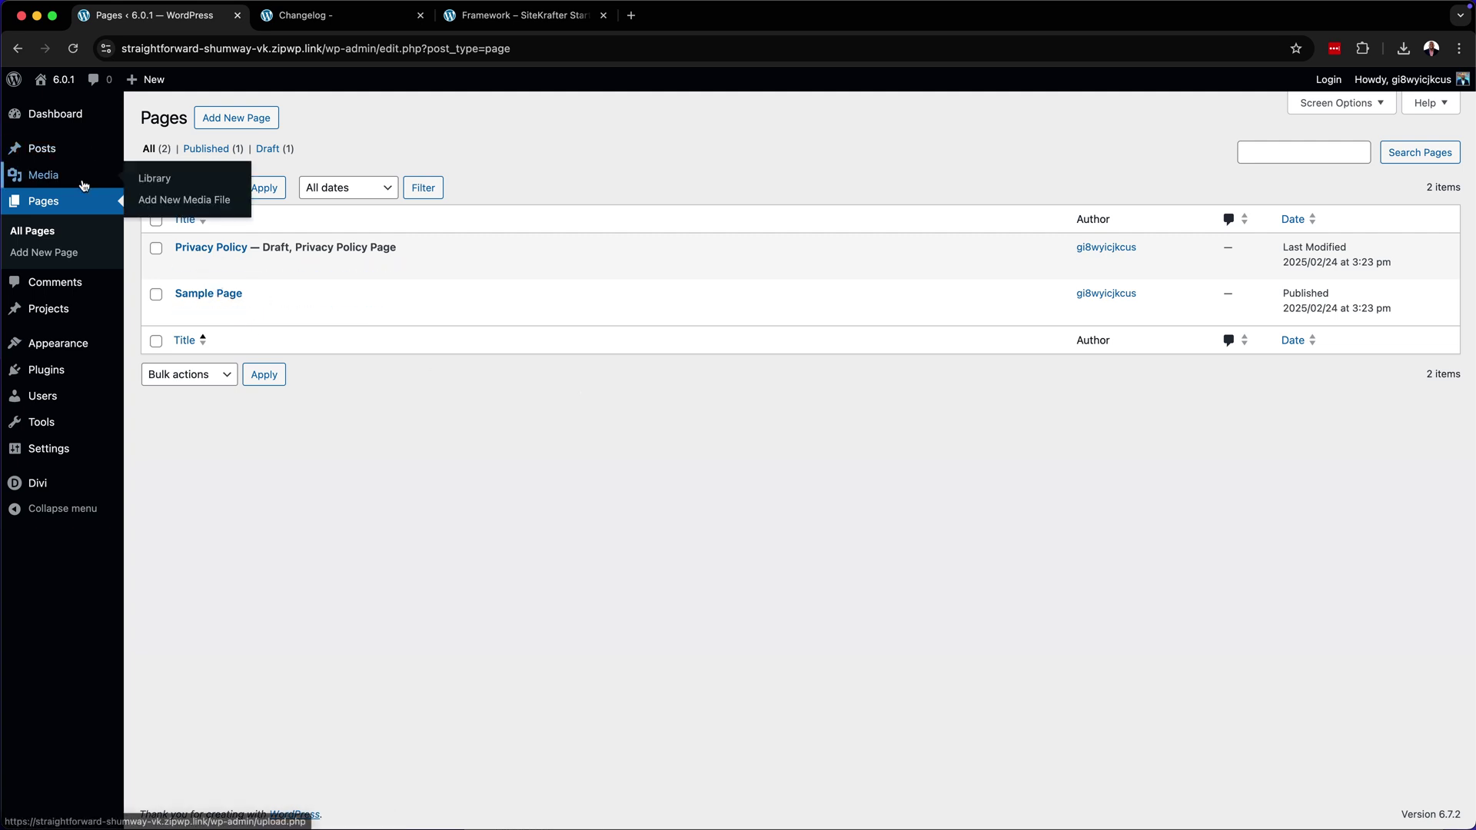
Open the site's list of installed themes
mouse_move(73, 115)
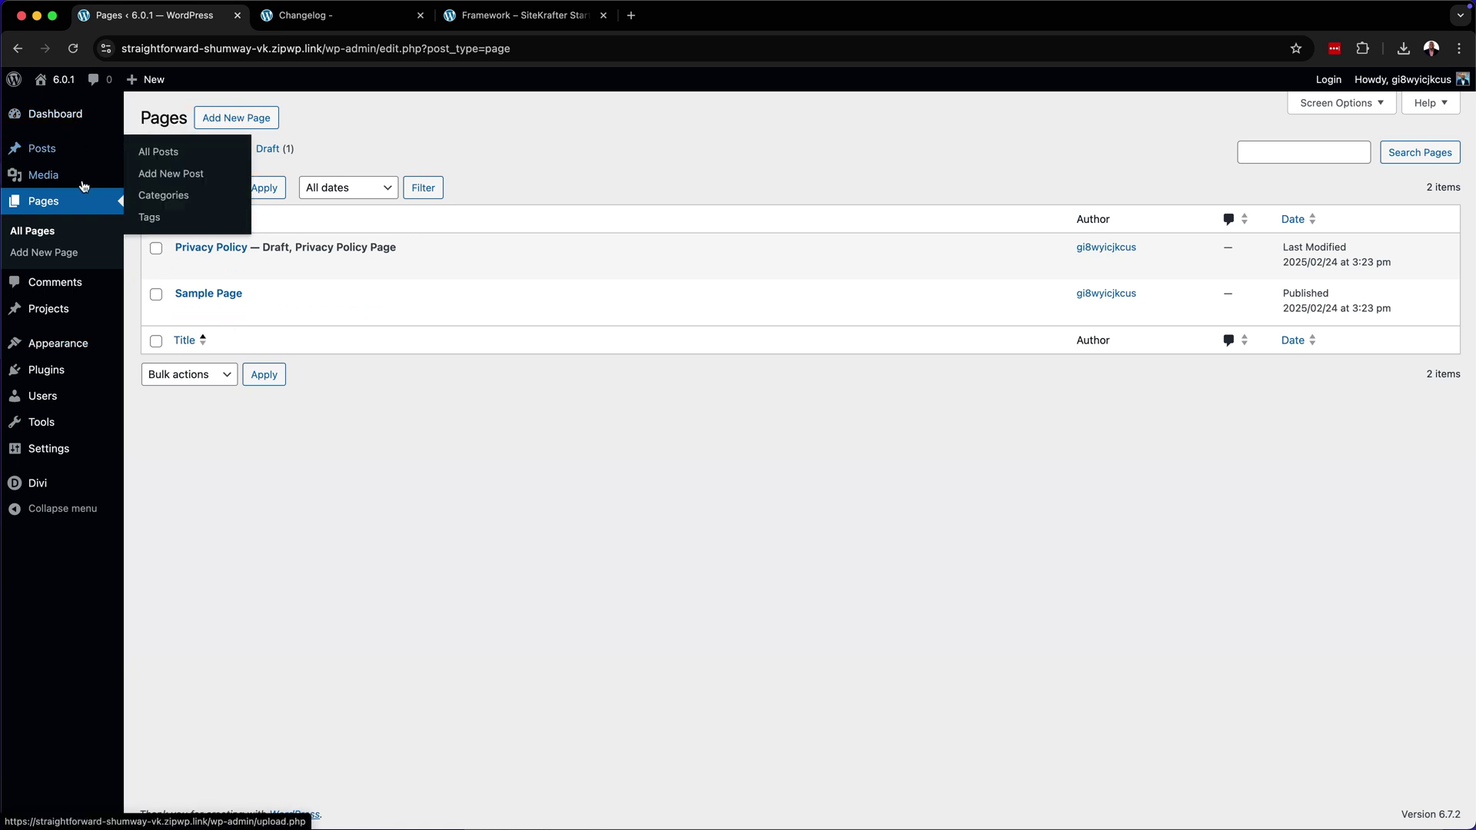
mouse_move(73, 348)
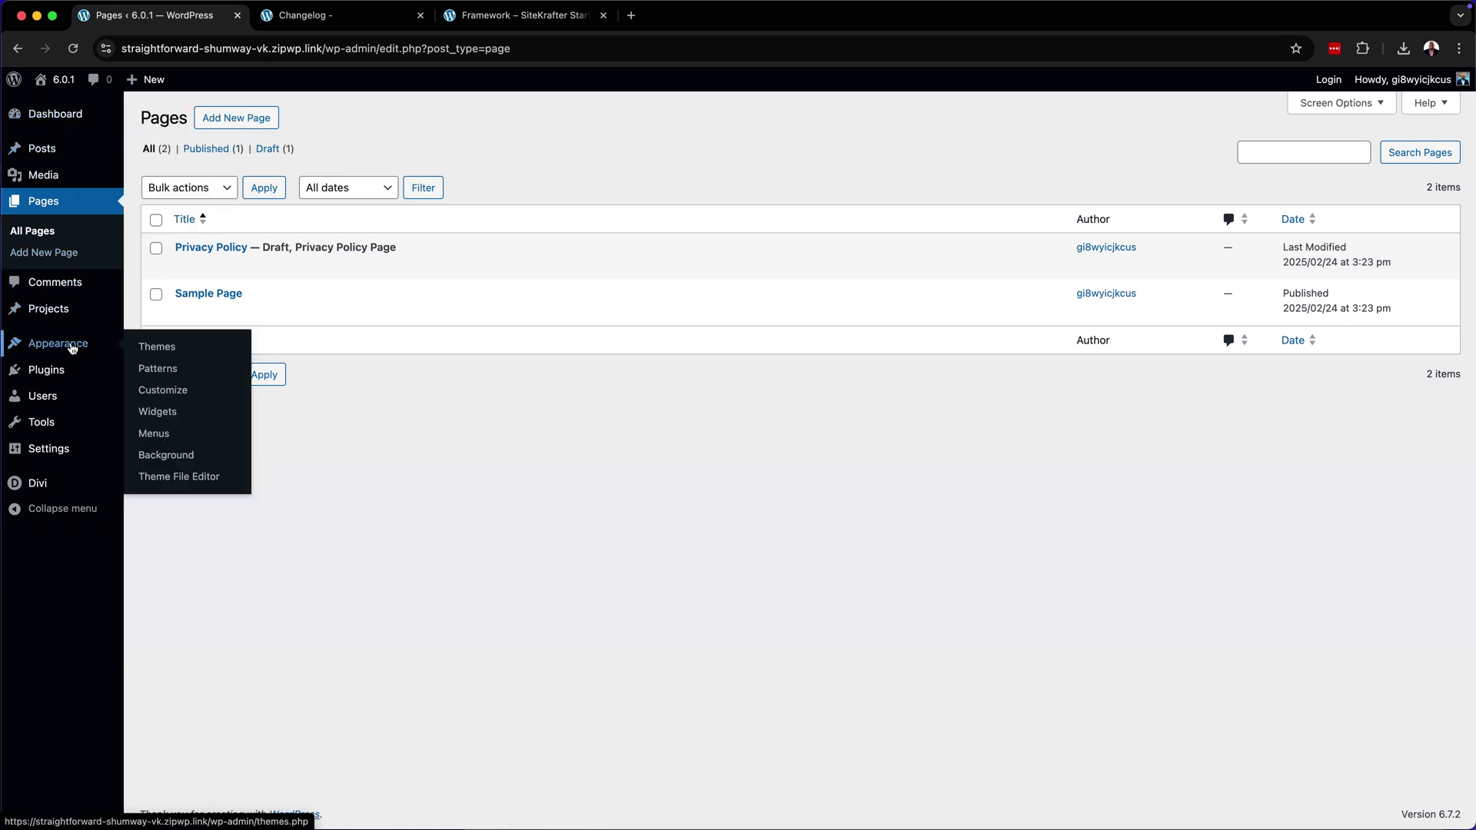
left_click(202, 350)
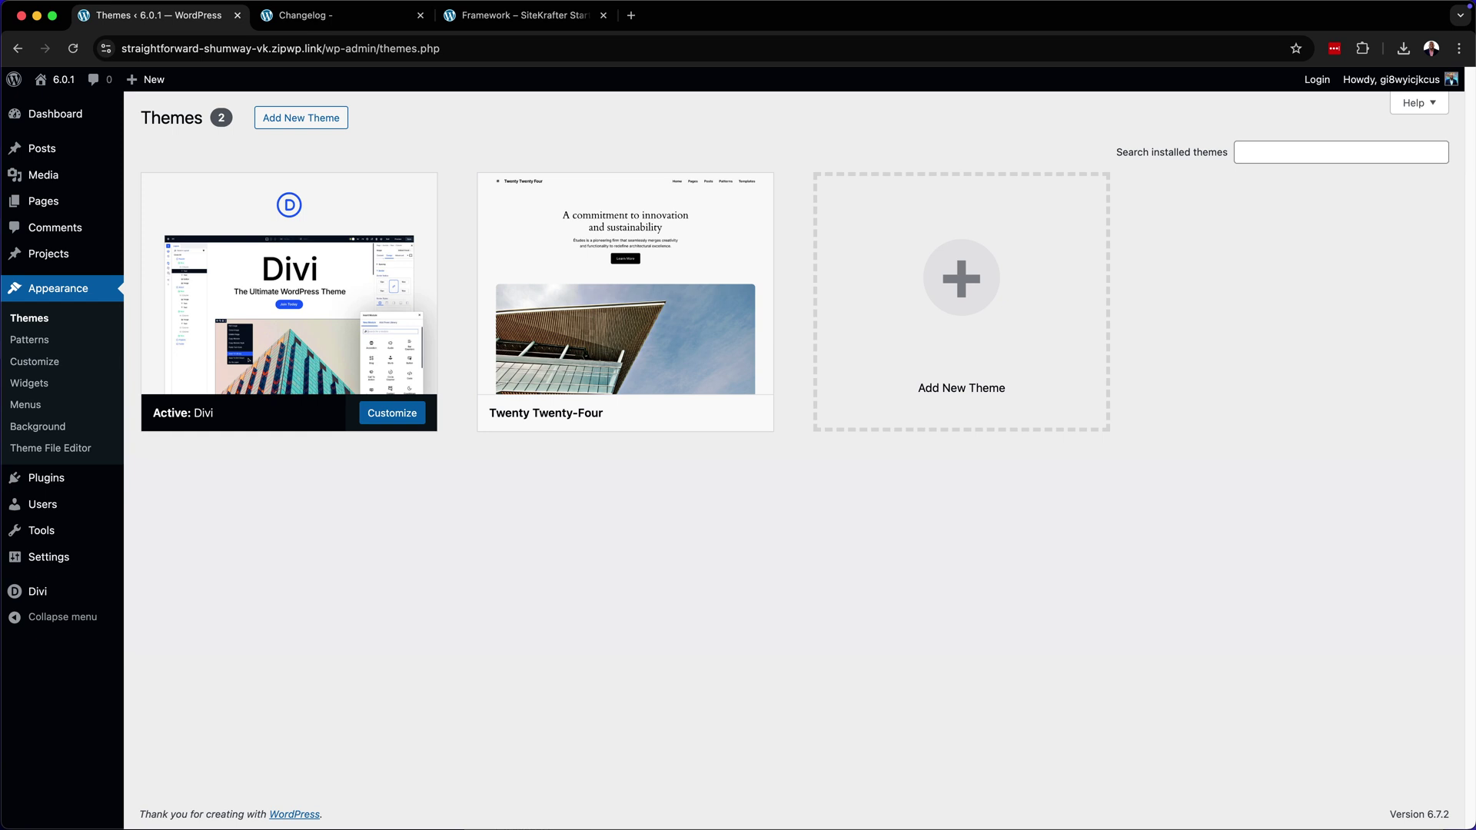
Switch to Finder and locate sitekrafter-pro-6.0.1.zip inside the OPEN-SiteKrafterPRO Framework folder in Downloads
key("super+Tab")
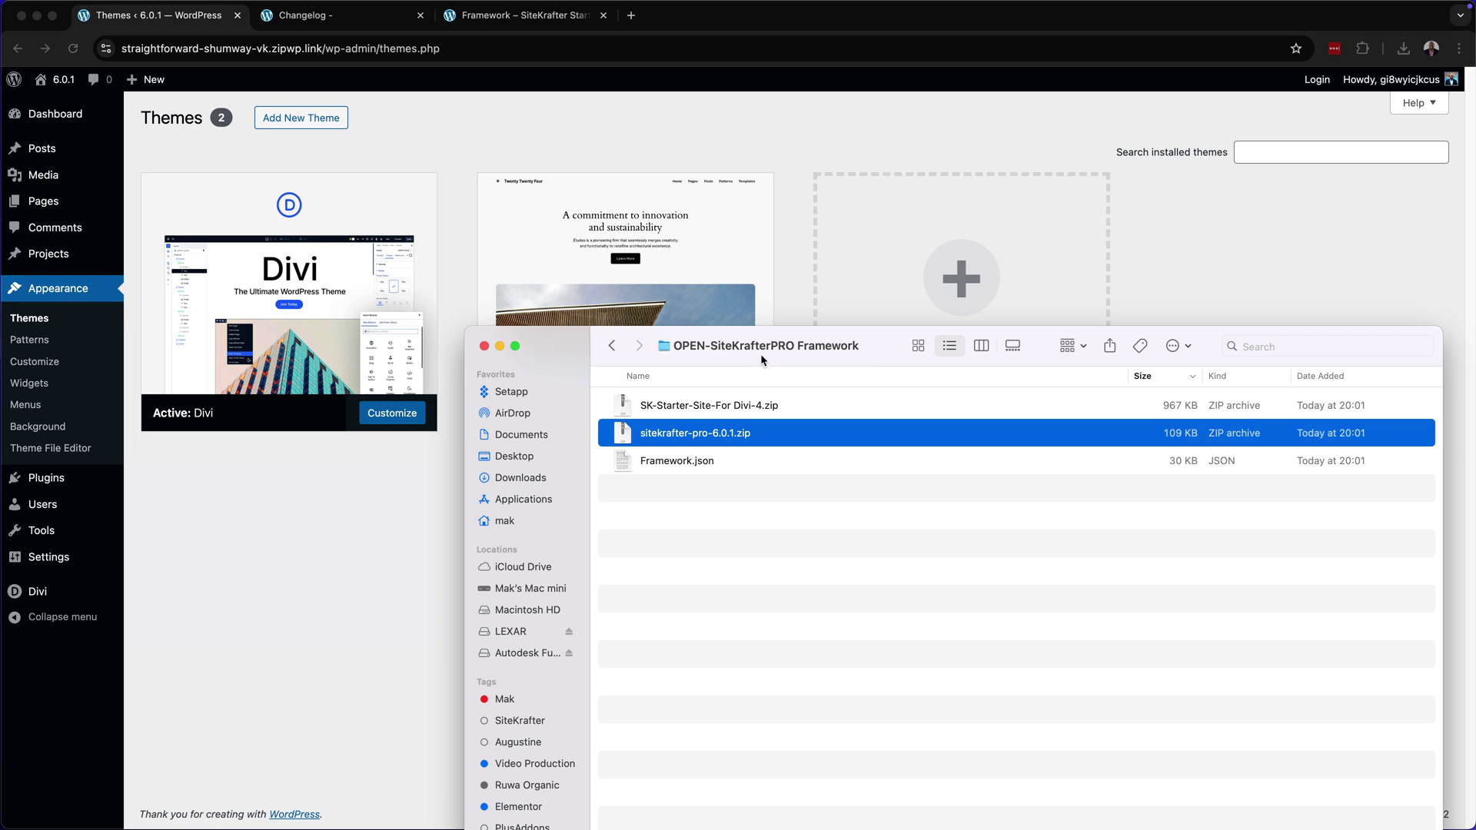
left_click(612, 346)
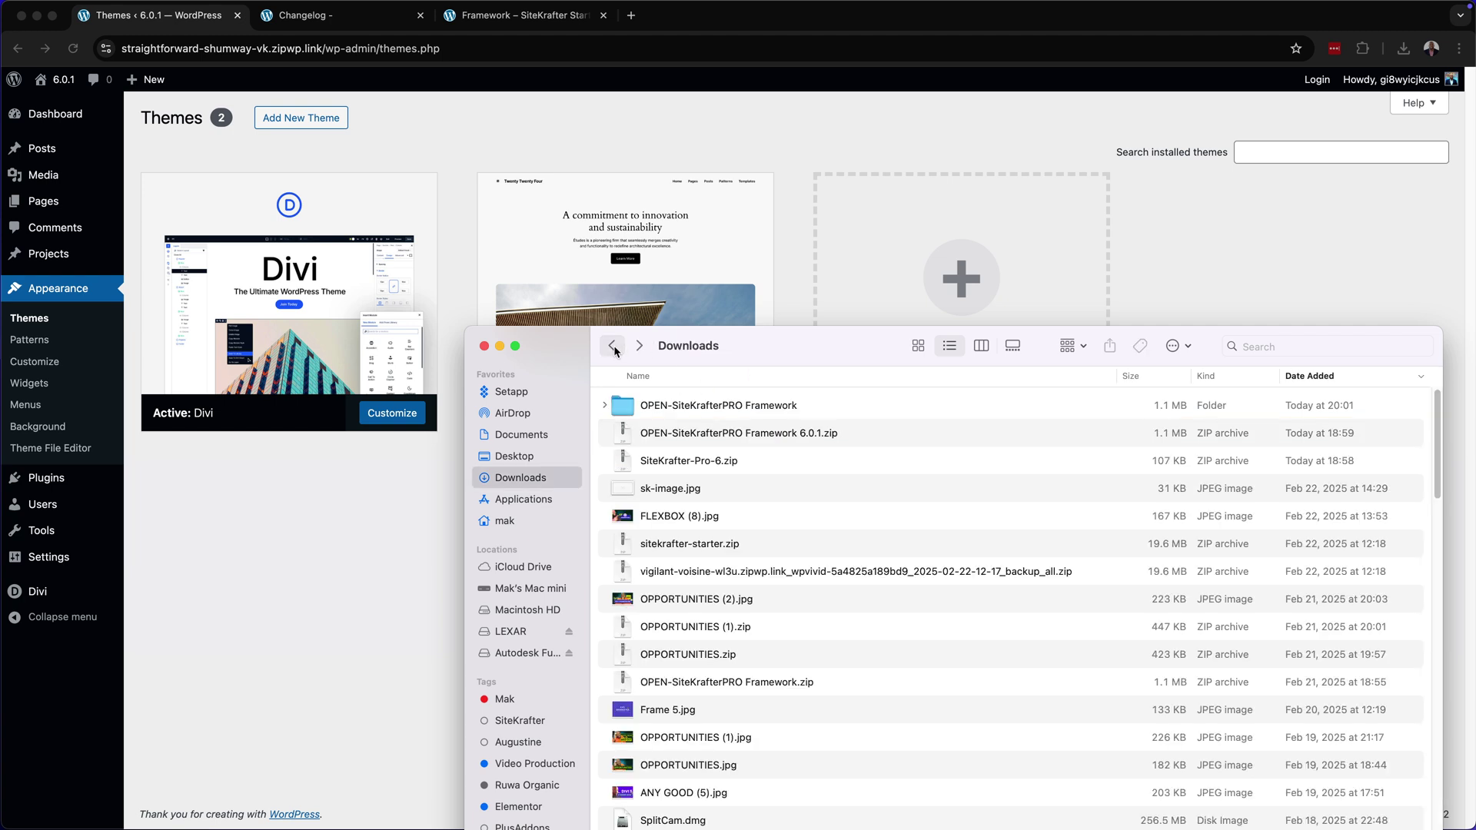
left_click(885, 437)
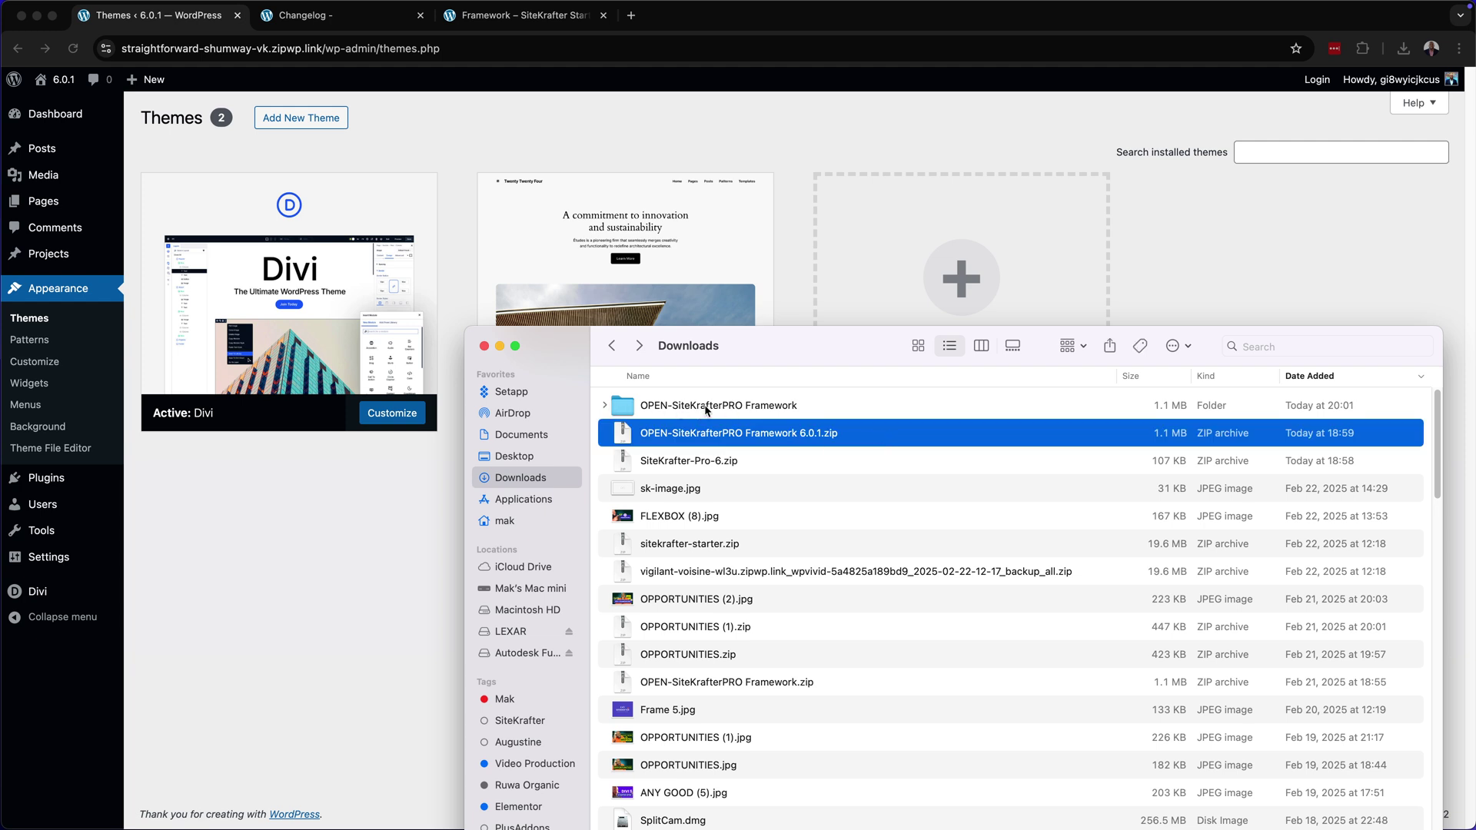
double_click(638, 405)
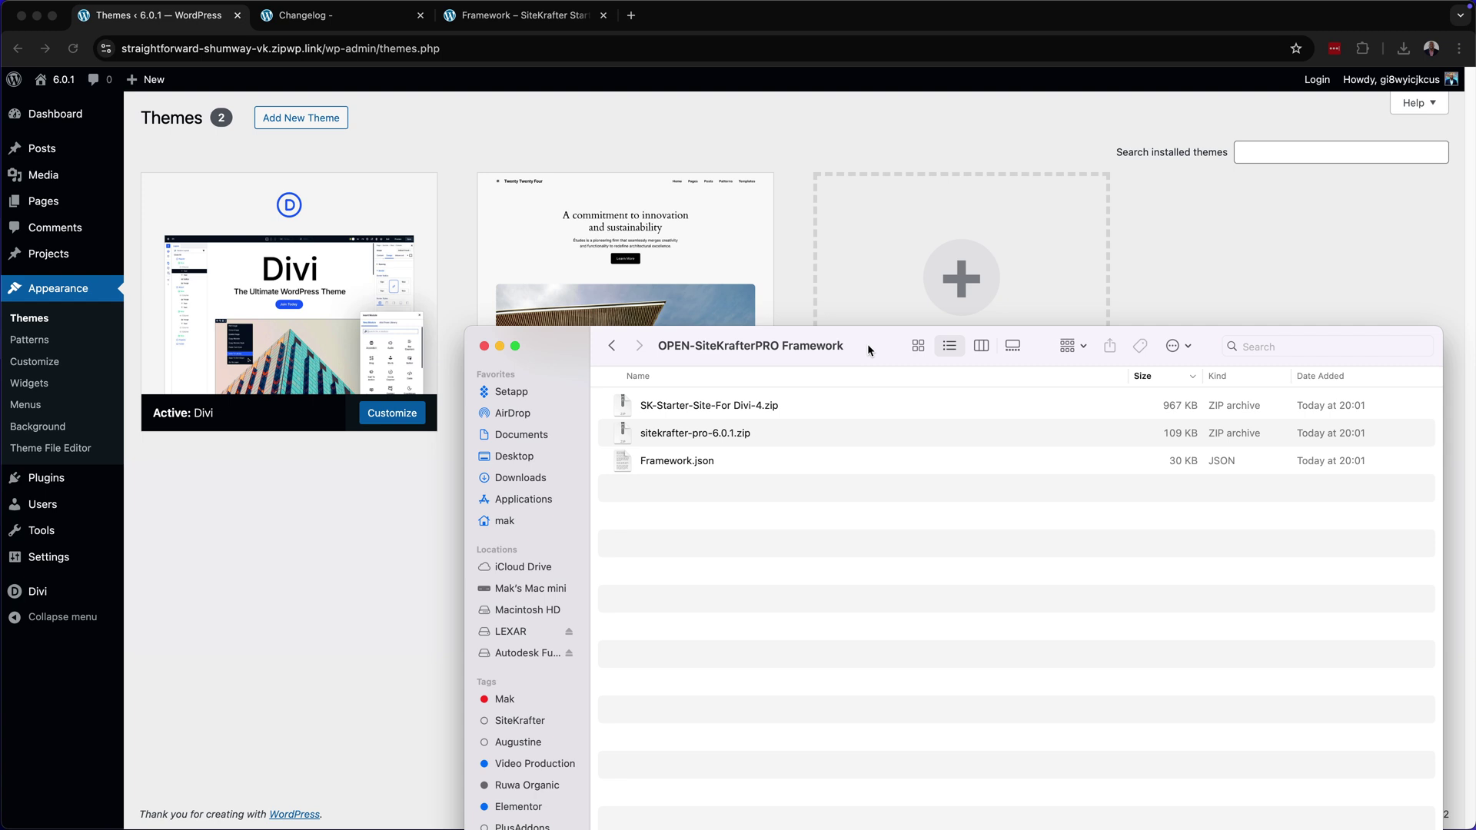
left_click(785, 433)
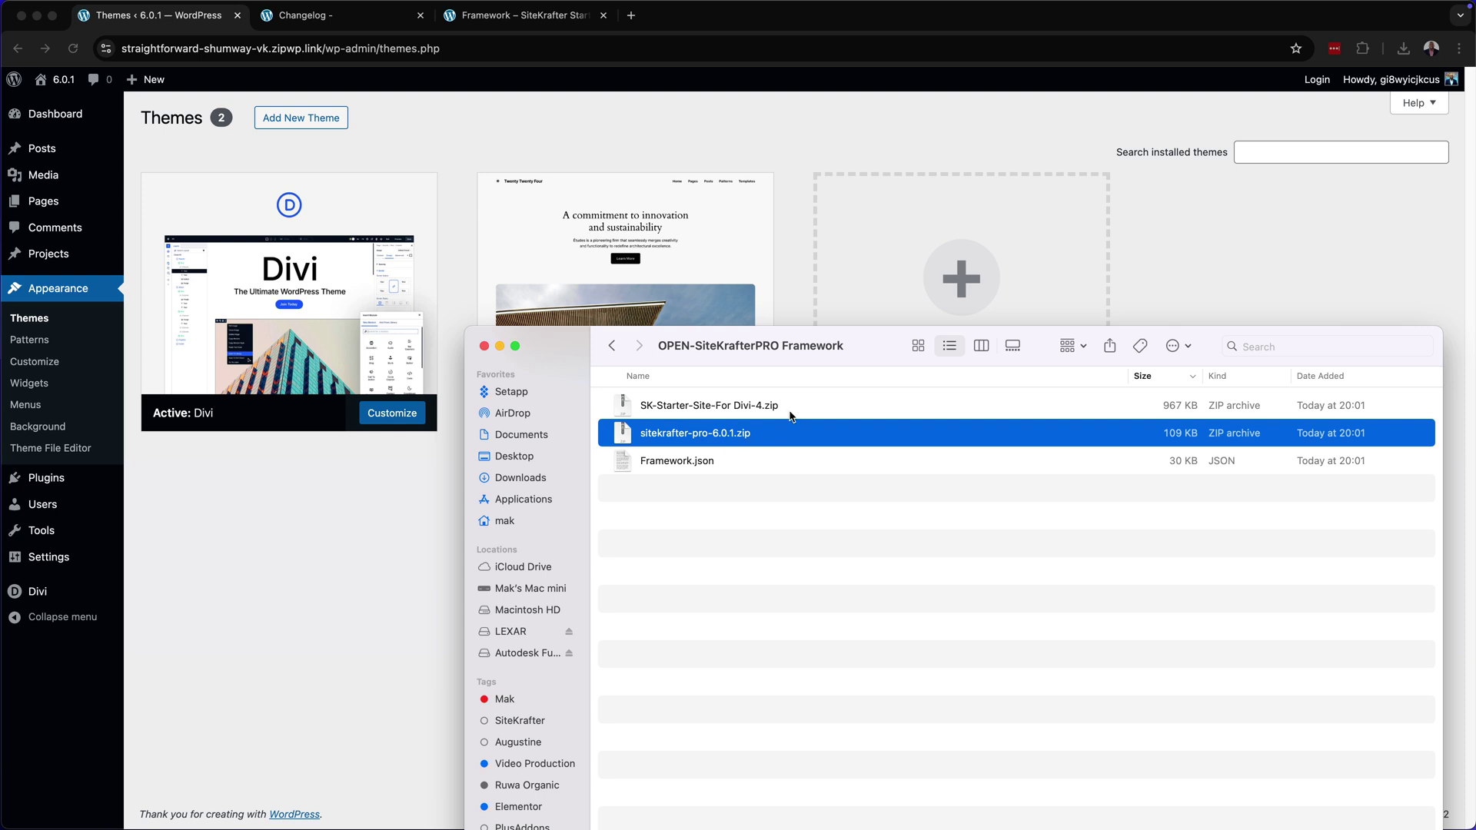
left_click_drag(860, 349, 860, 348)
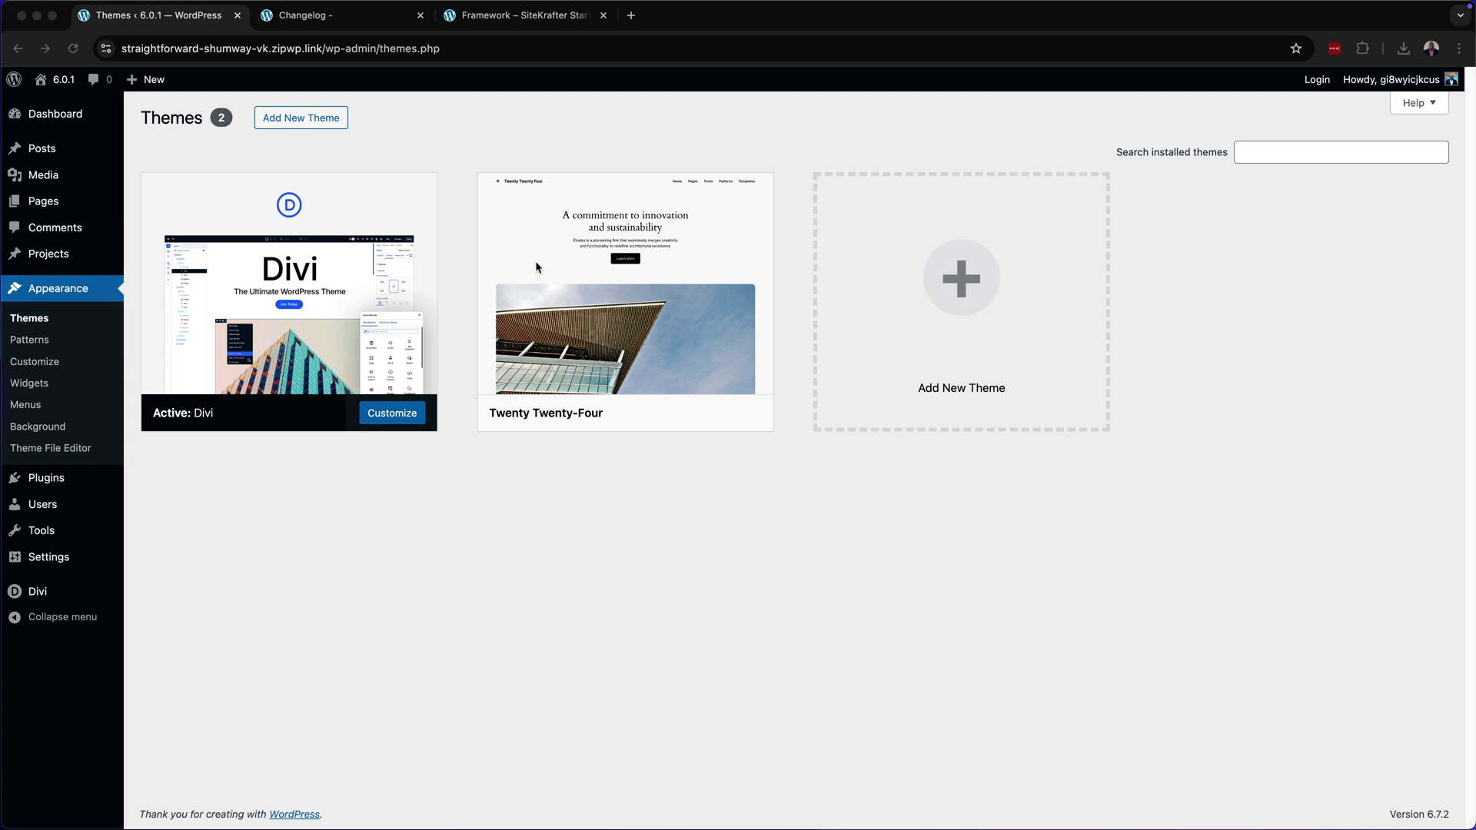
Add a new theme by uploading sitekrafter-pro-6.0.1.zip in WordPress, then install and activate it
left_click(309, 119)
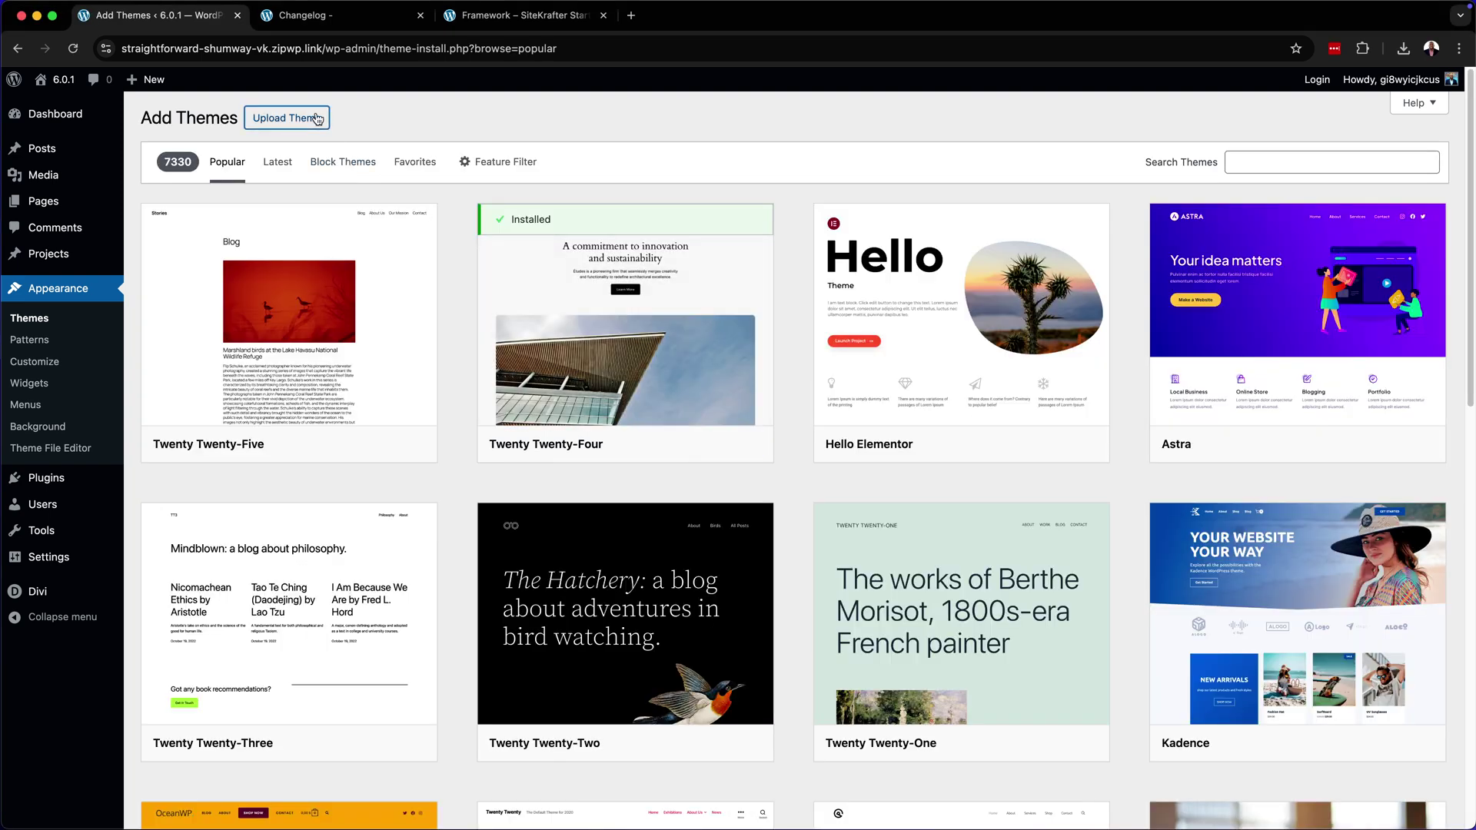
left_click(316, 118)
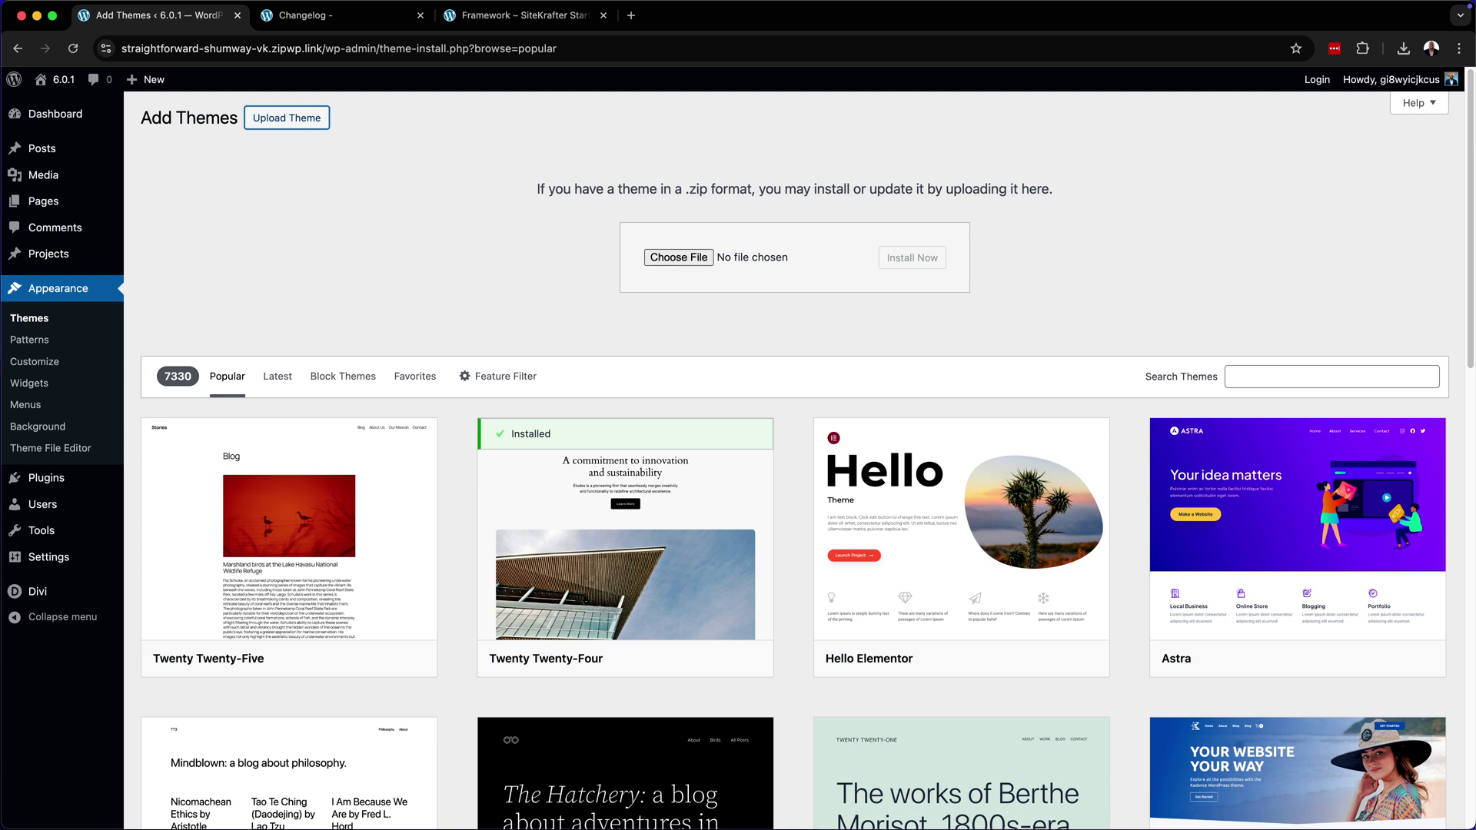
left_click_drag(622, 377, 768, 258)
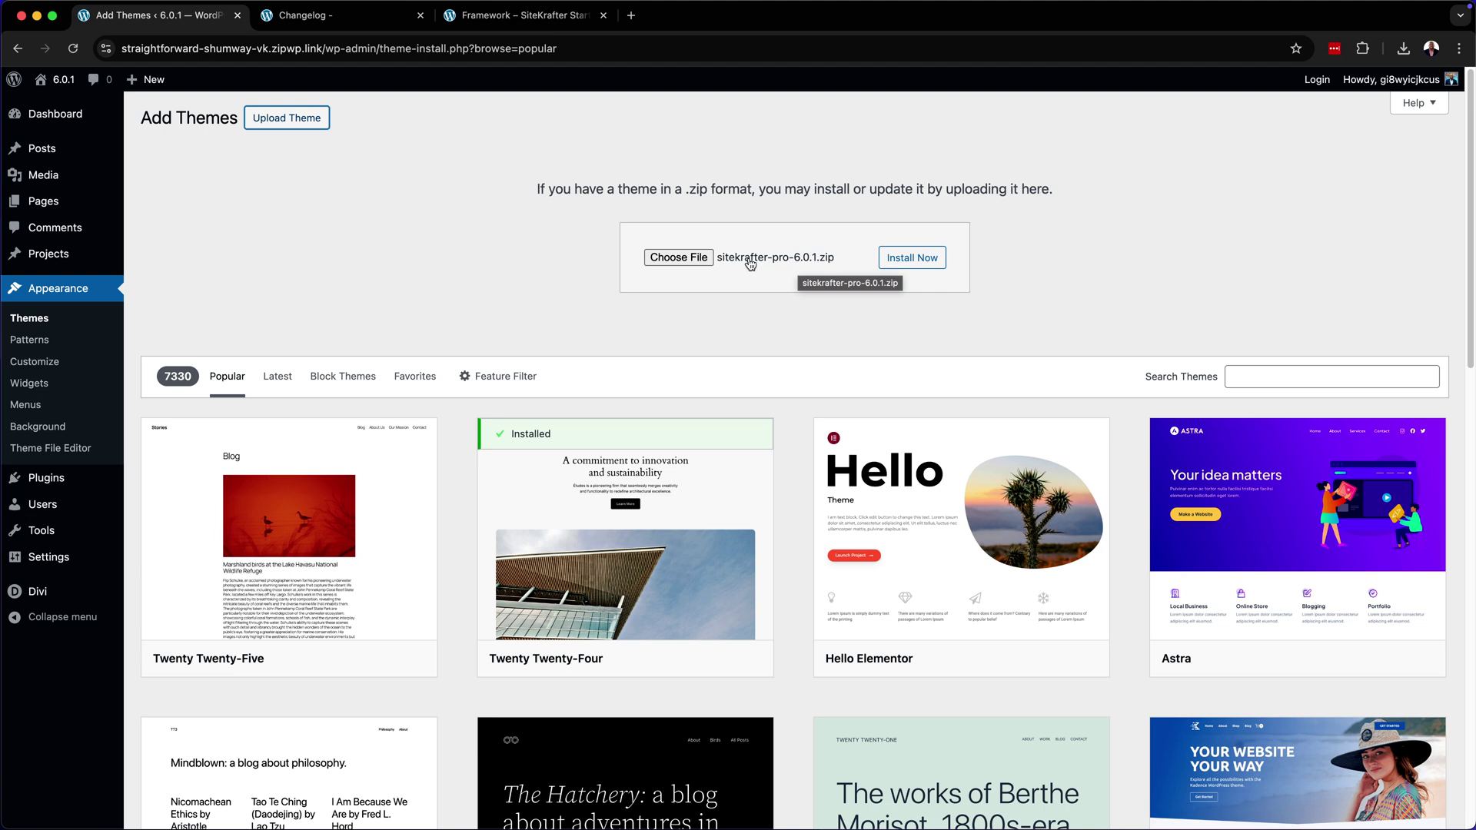
left_click(920, 263)
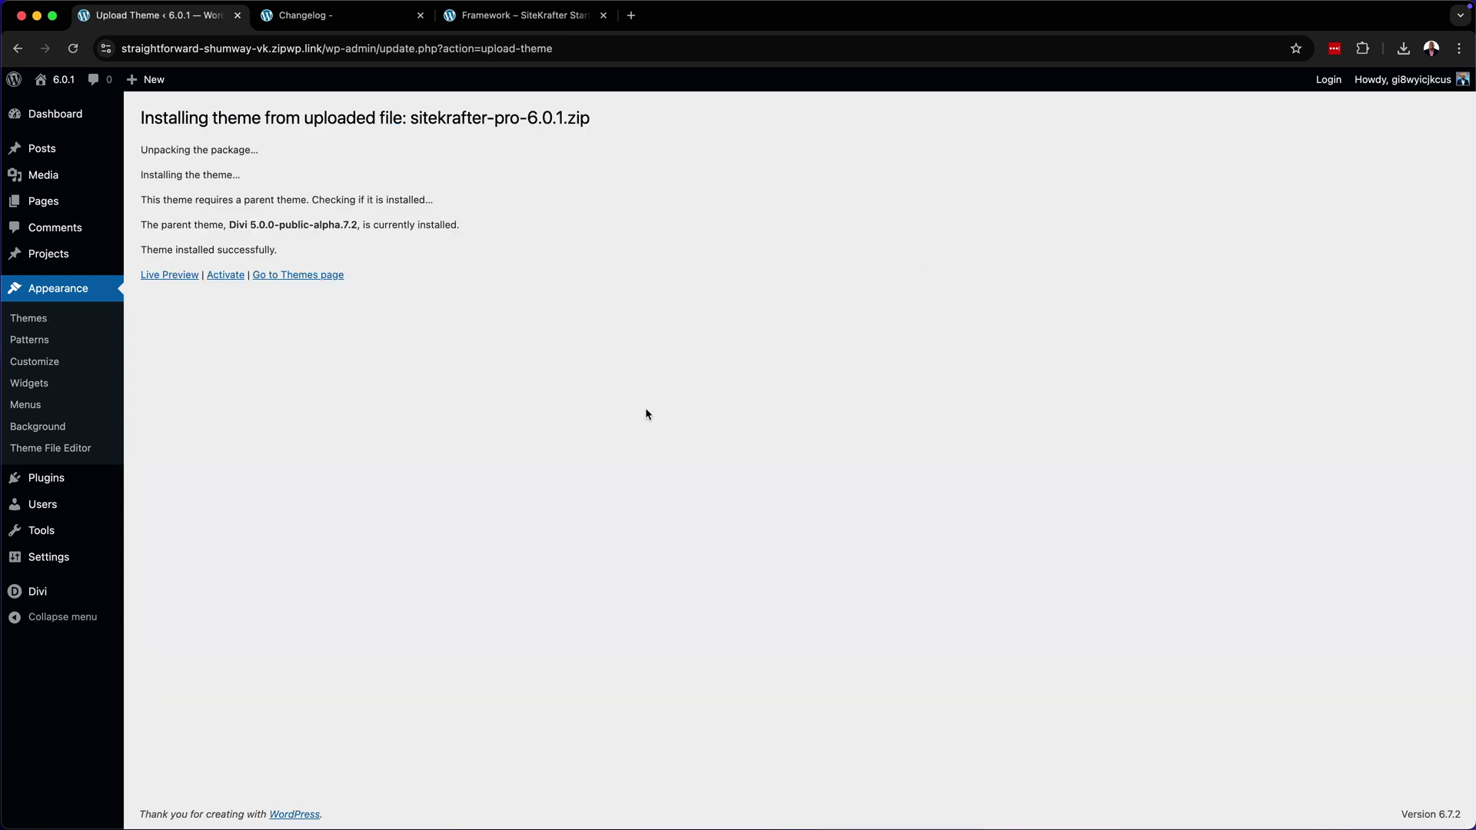
left_click(229, 276)
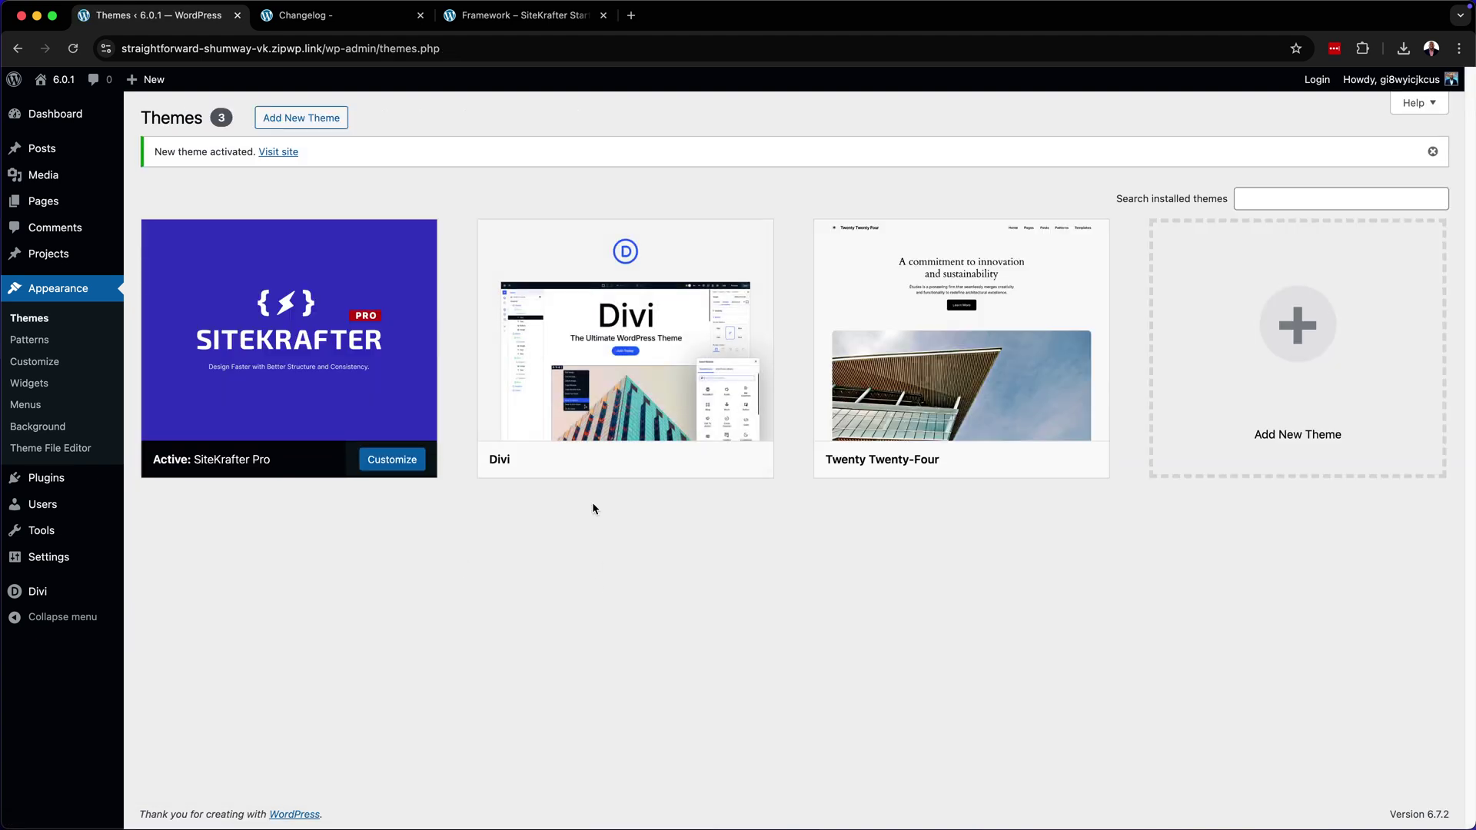
Check the version number in the SiteKrafter Pro theme's details and close them
mouse_move(338, 370)
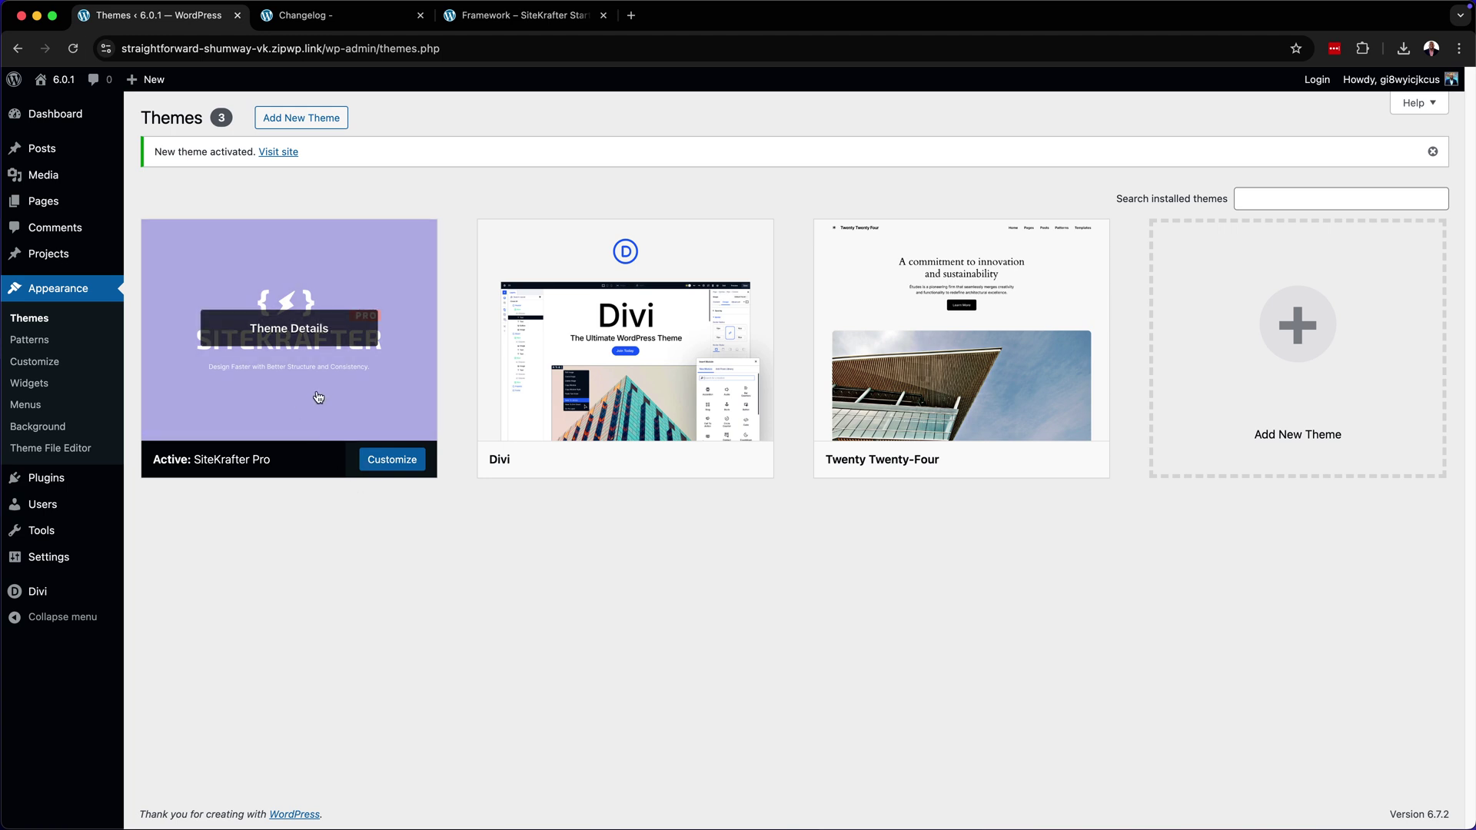
left_click(318, 396)
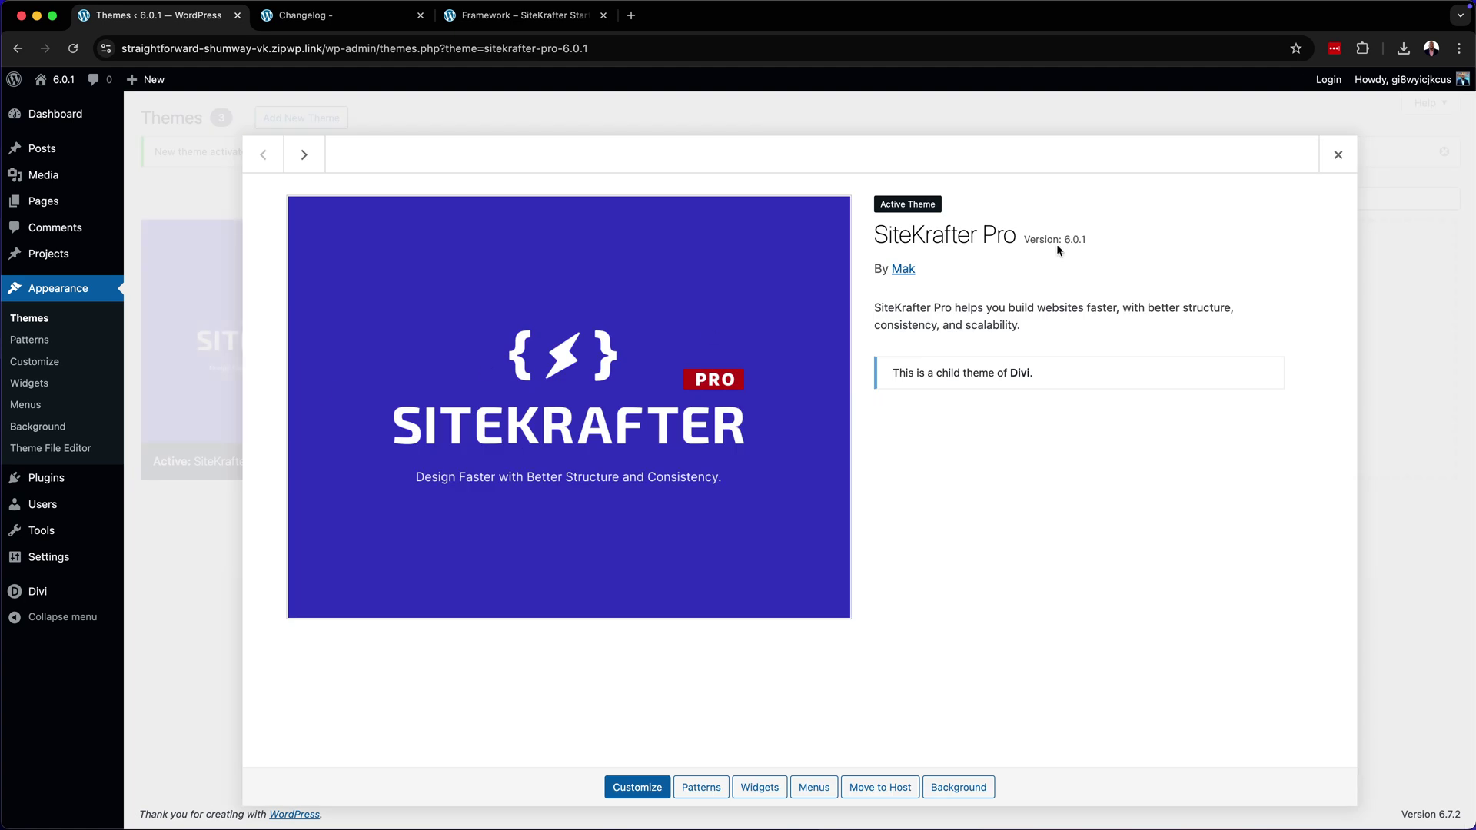
left_click_drag(1024, 241, 1096, 242)
left_click(1326, 148)
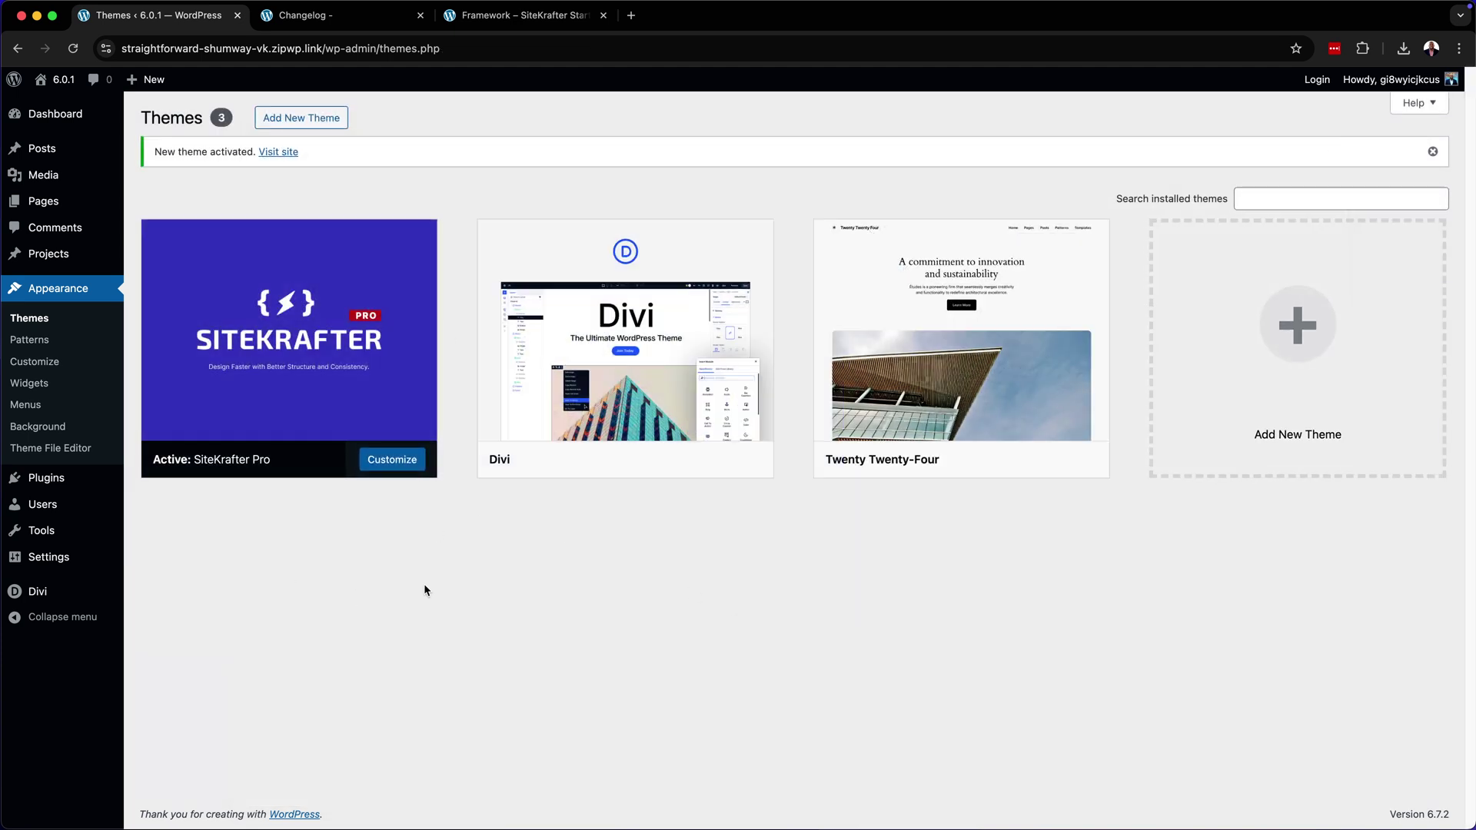
Check the duplicating feature entry in the changelog and return to the WordPress site
left_click(382, 15)
left_click(521, 525)
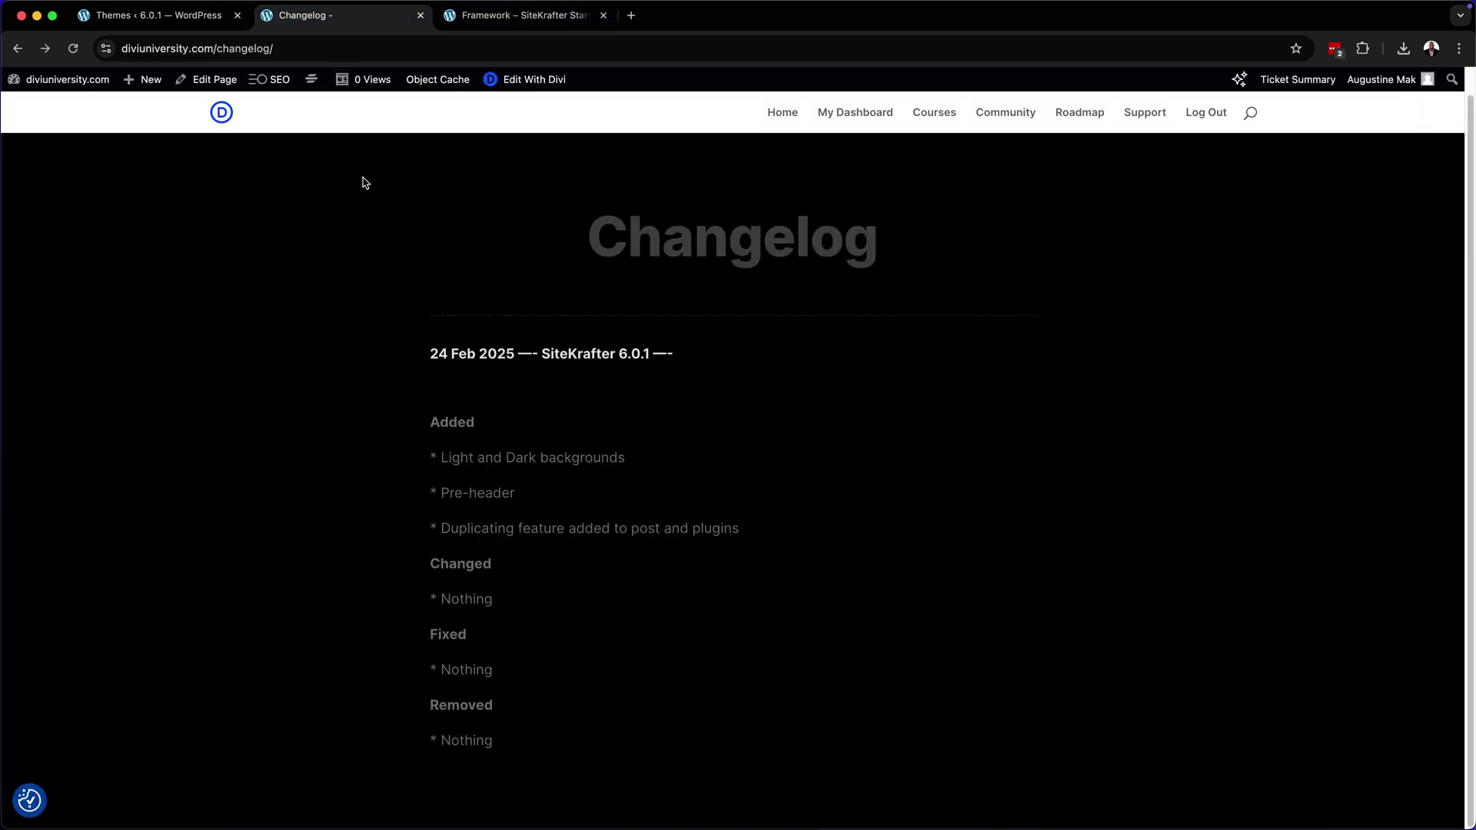
left_click(196, 15)
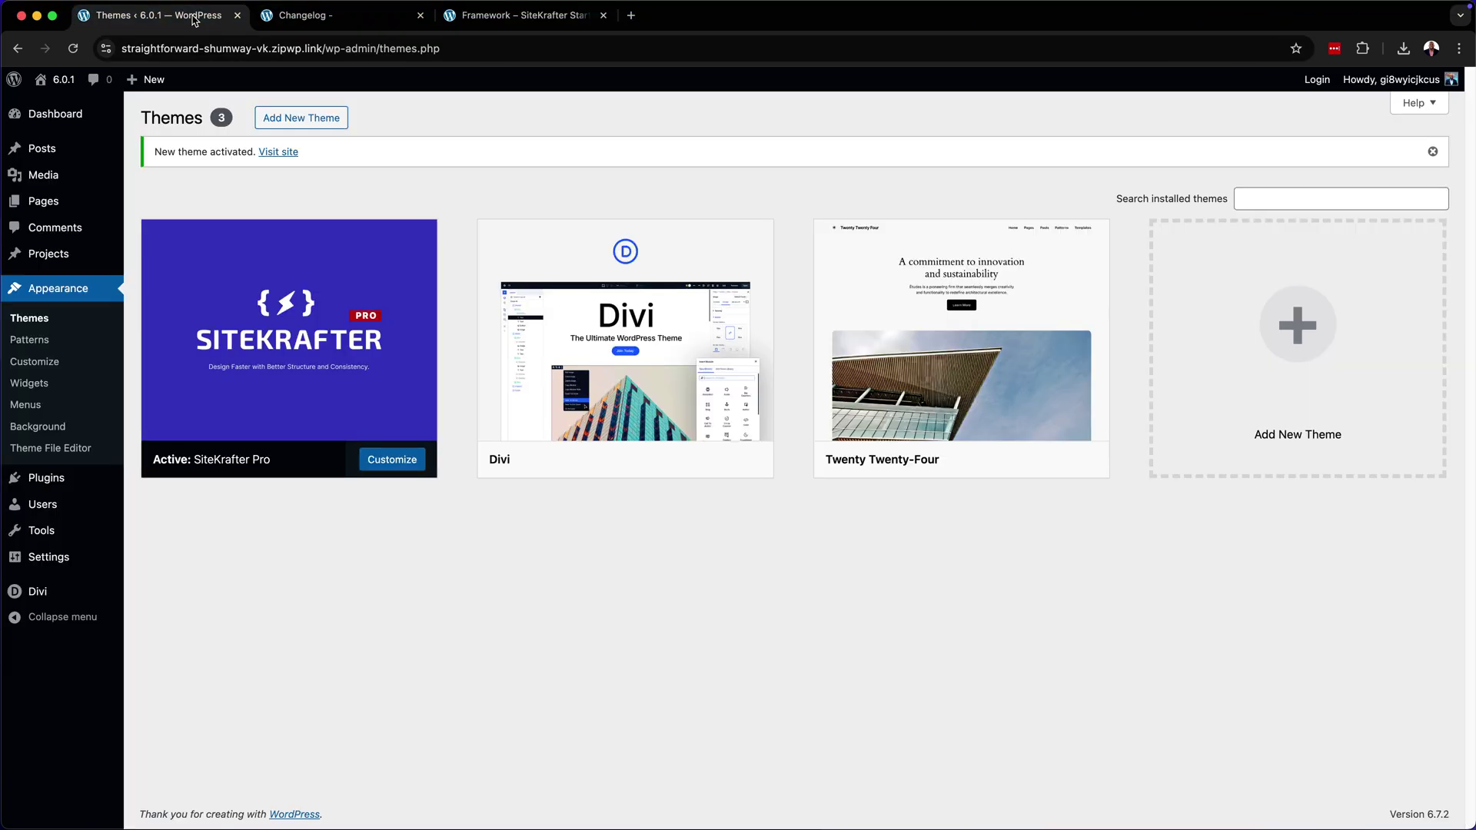
Duplicate the Sample Page from the list of all pages and dismiss the block editor's welcome guide
mouse_move(53, 203)
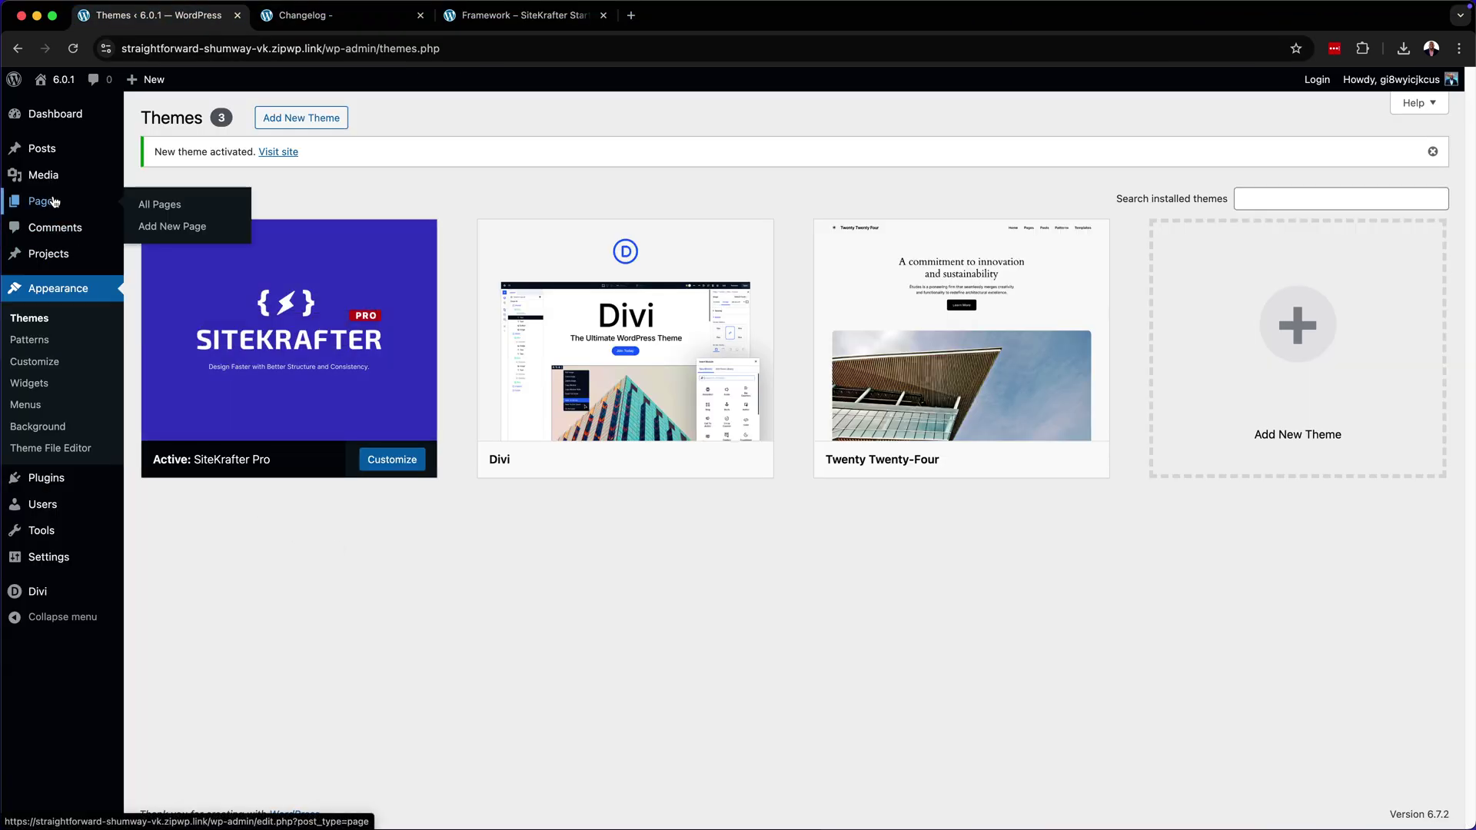
left_click(175, 213)
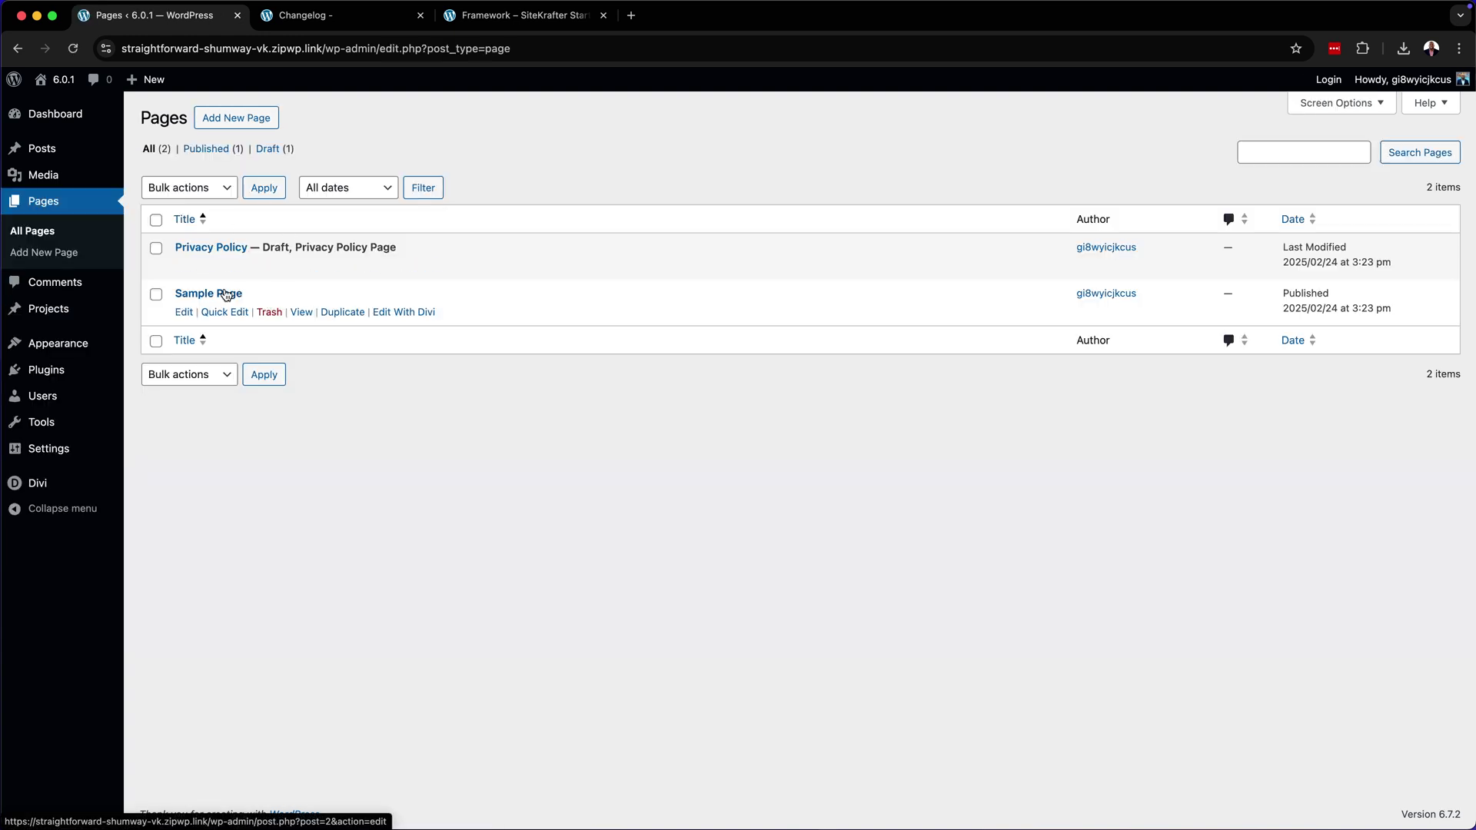
left_click(342, 313)
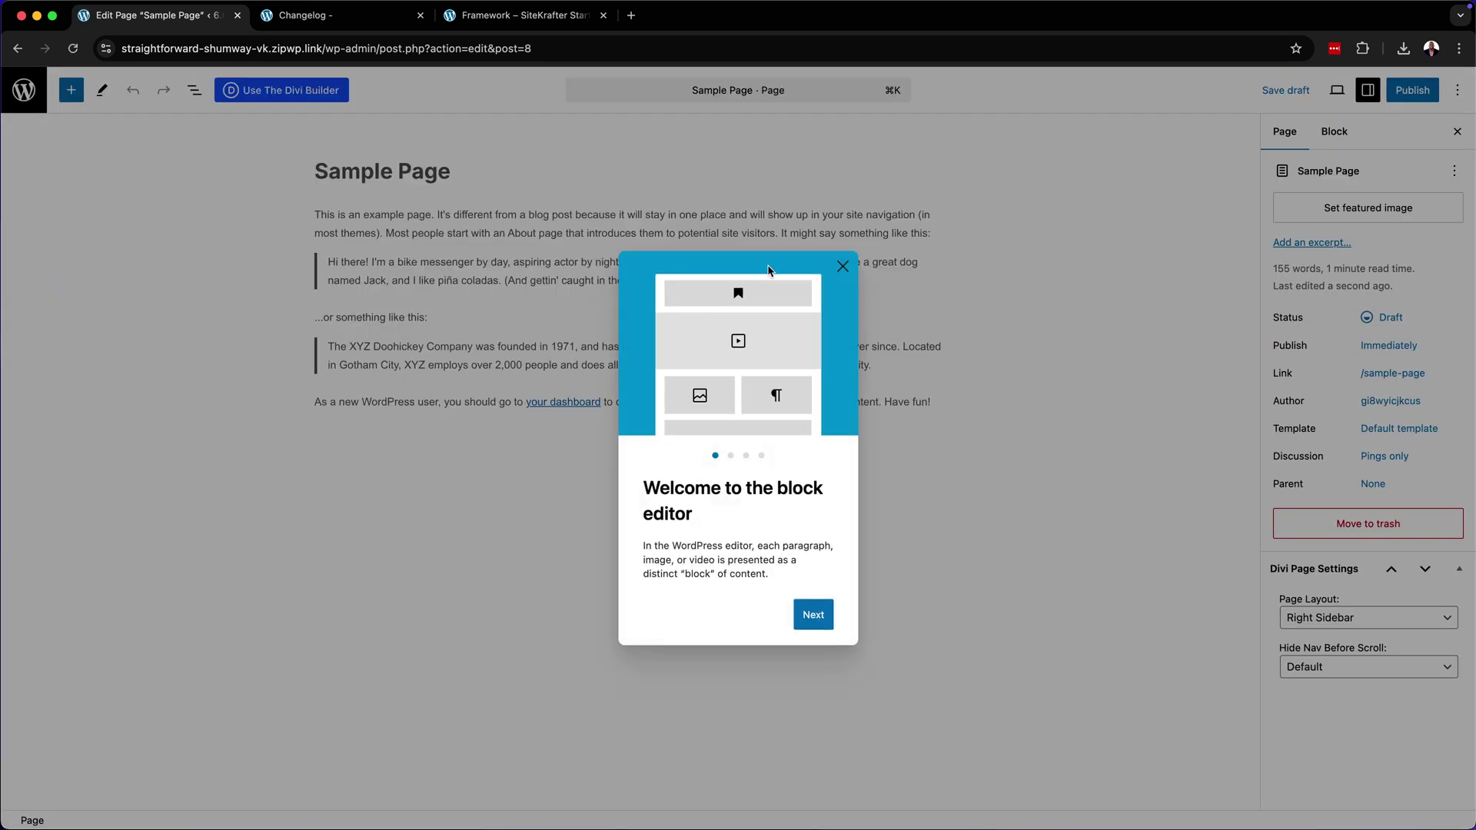
left_click(841, 268)
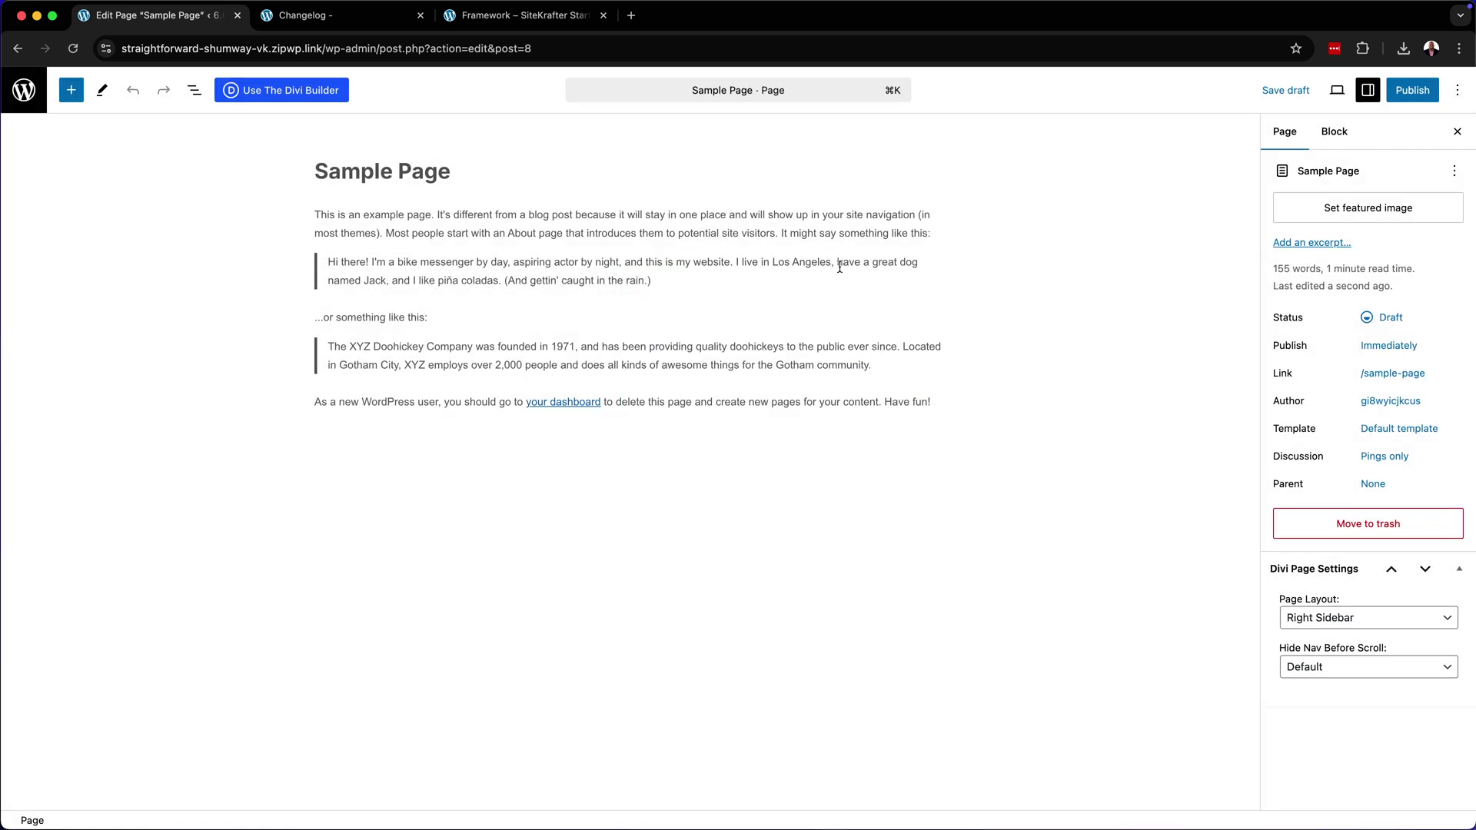
Rename the duplicated page as "Sample Pagex" and set its link to /sample-pagex
left_click(466, 170)
type("x")
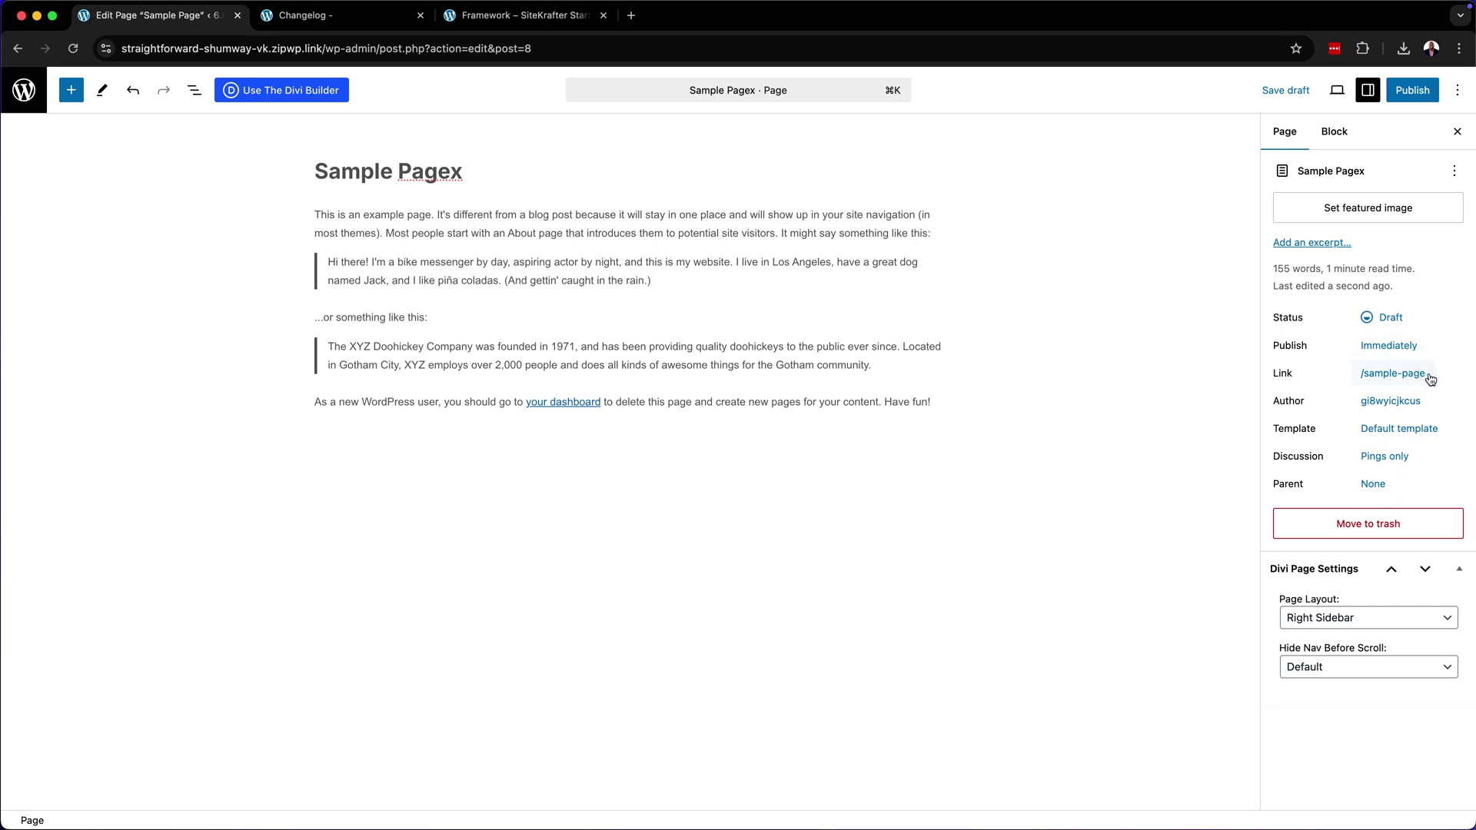
left_click(1429, 379)
left_click(1126, 458)
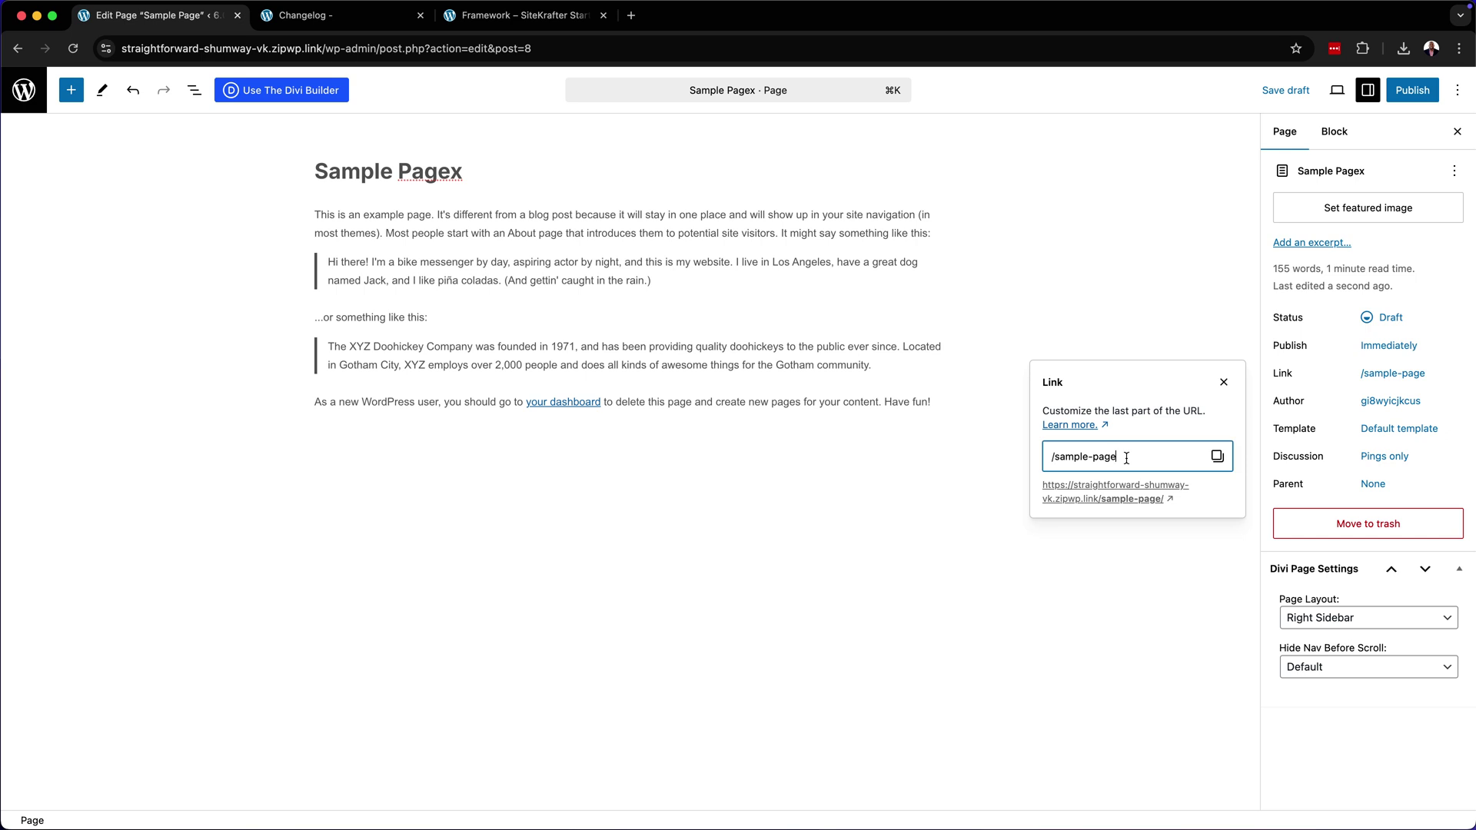
type("x")
Publish the duplicated page and confirm the pre-publish check
left_click(1412, 91)
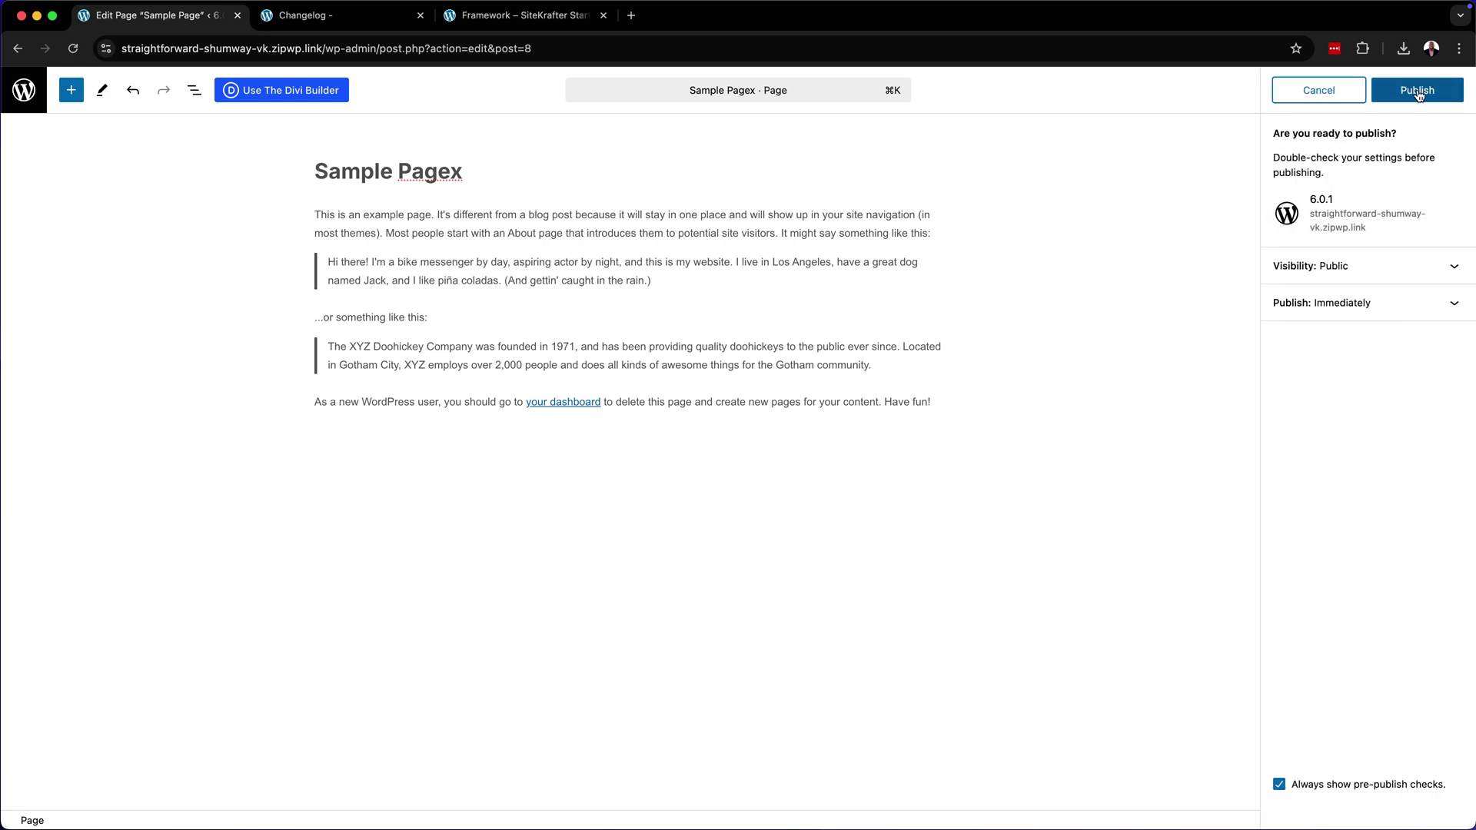
left_click(1416, 91)
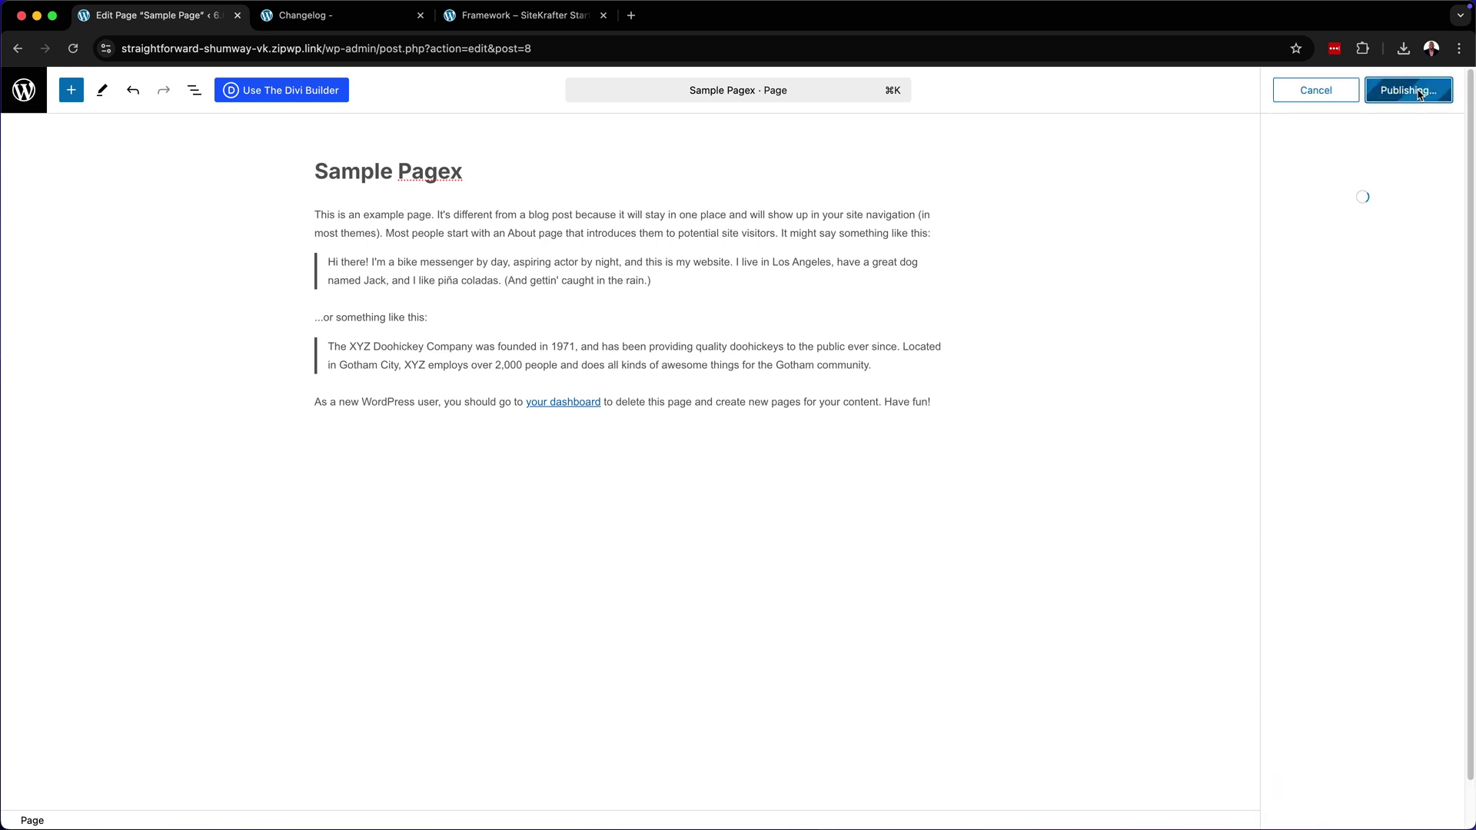
Open the duplicated page in the Divi Builder, preview it, and return to the builder
left_click(319, 94)
left_click(596, 328)
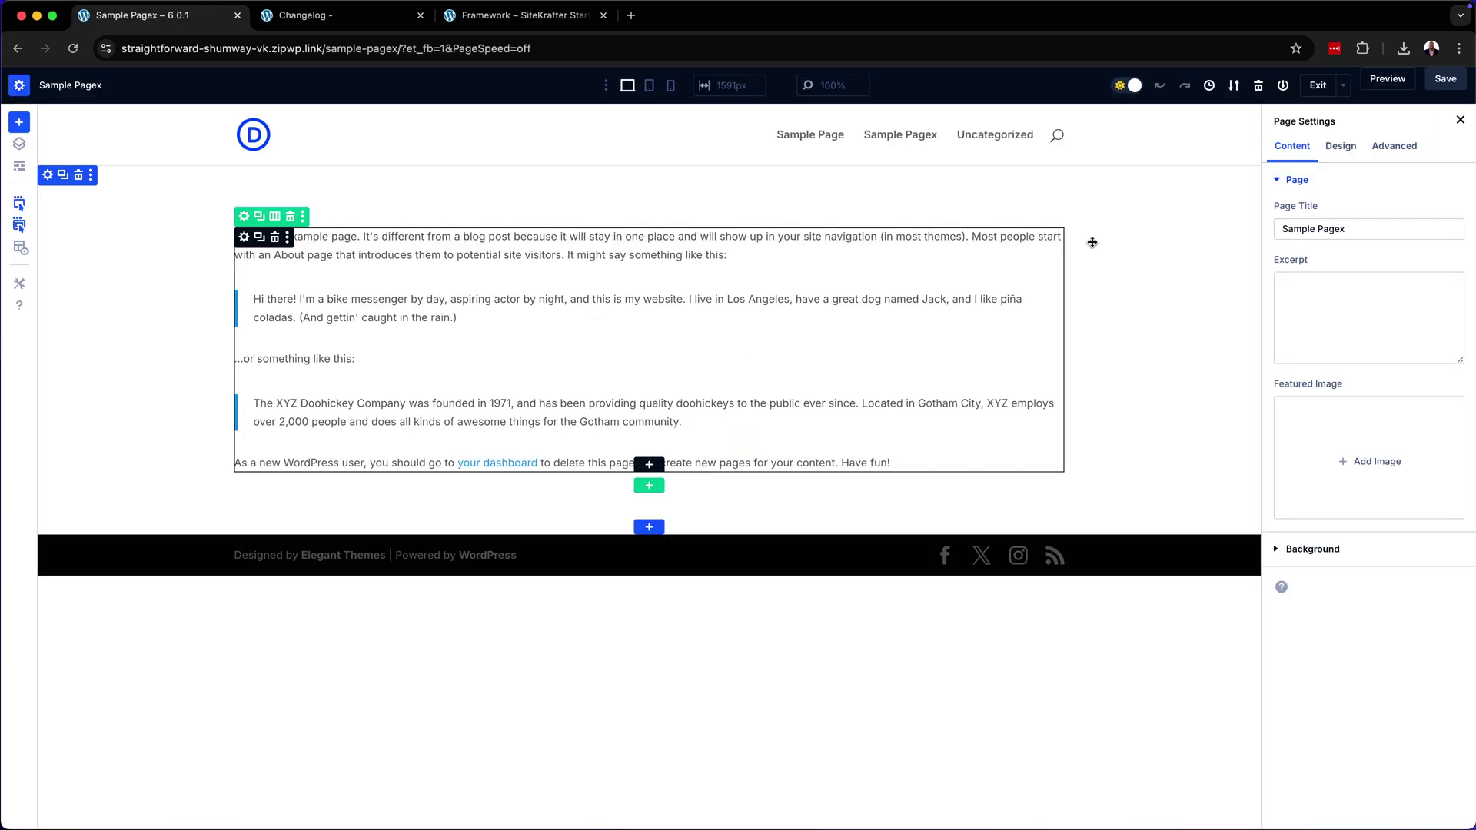
left_click(1384, 80)
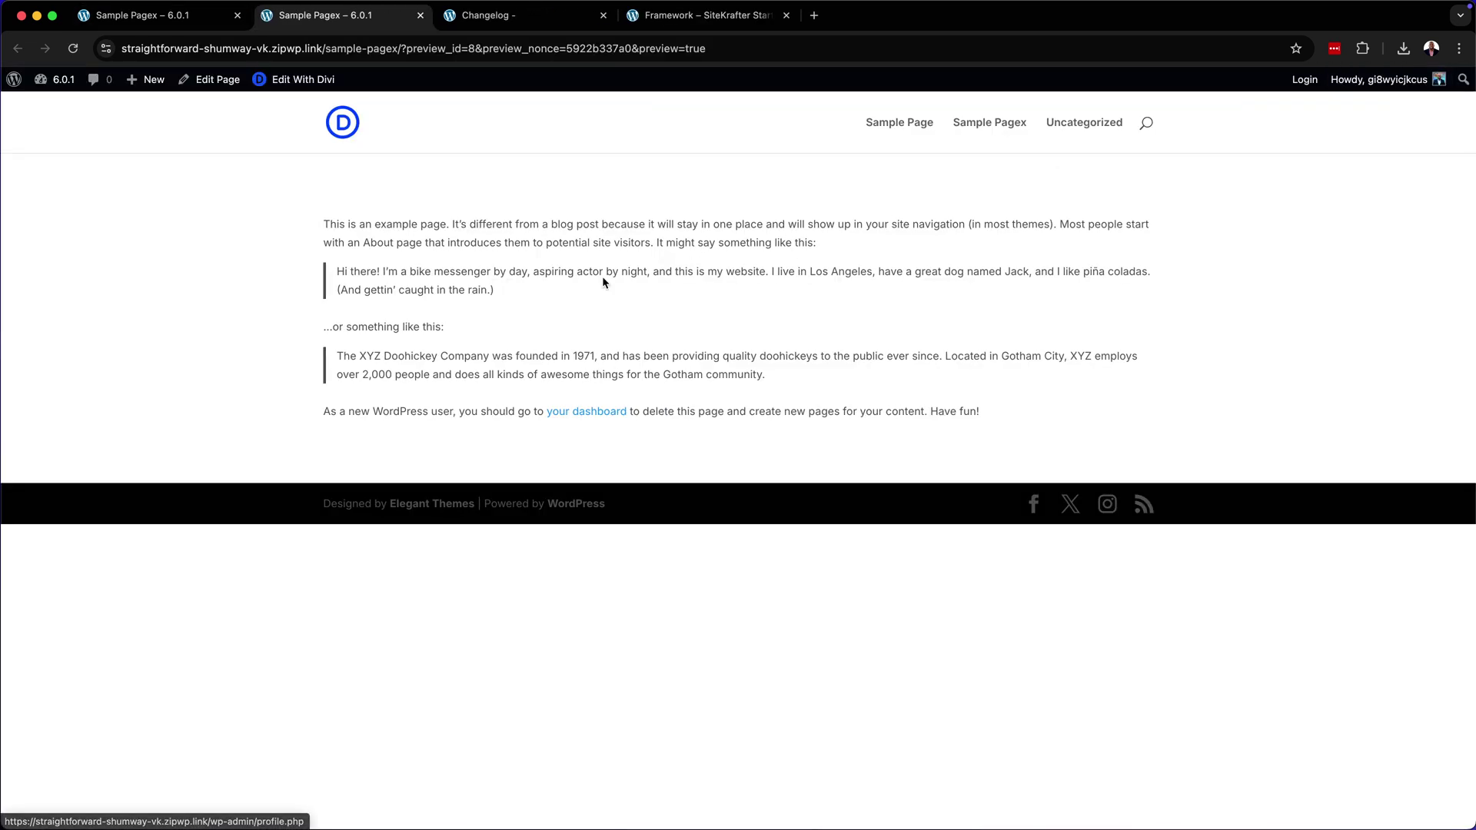
left_click(127, 19)
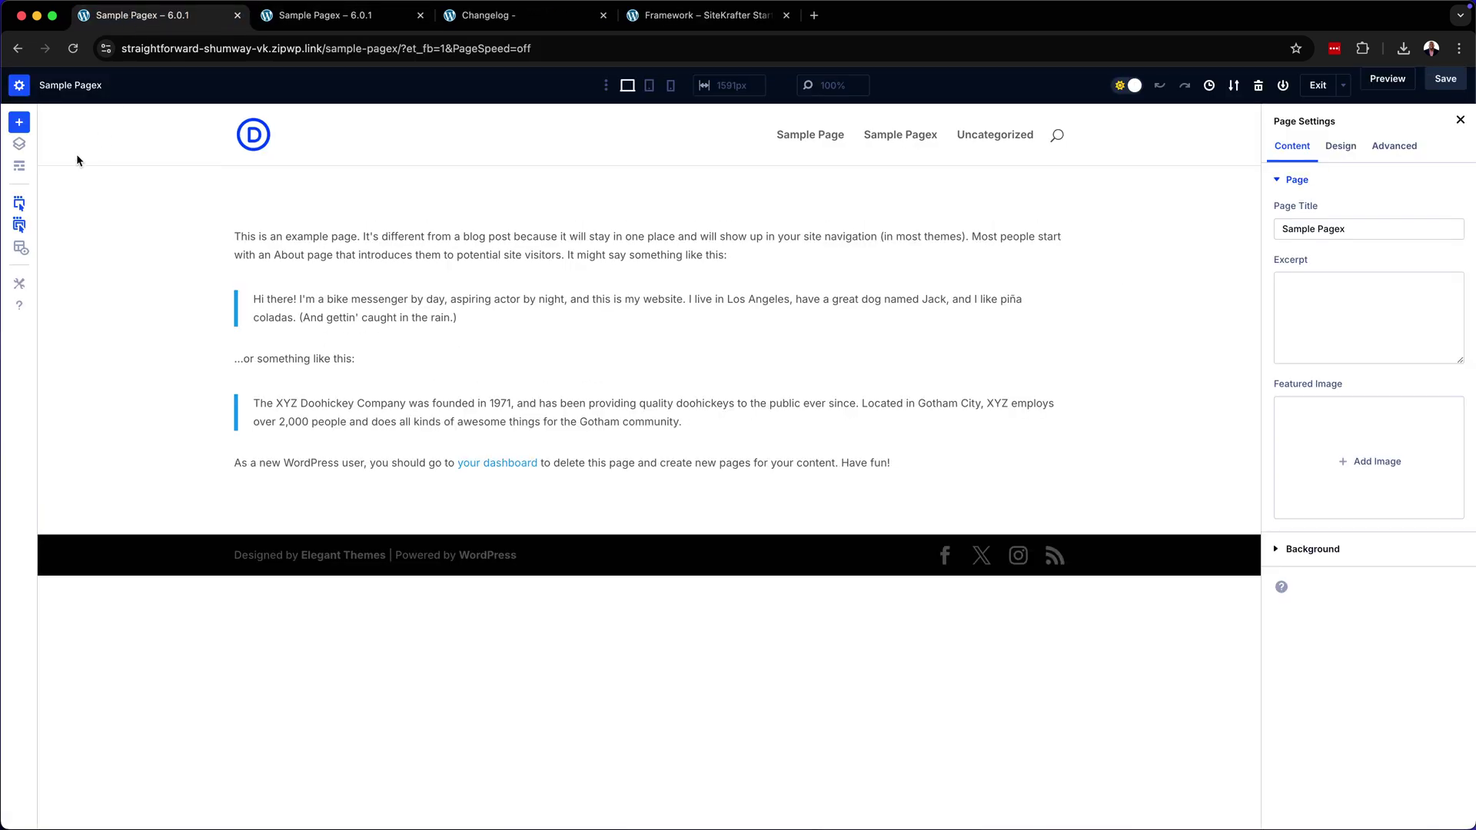
Exit the builder to the WordPress dashboard and view the list of all pages
left_click(1343, 86)
left_click(1229, 184)
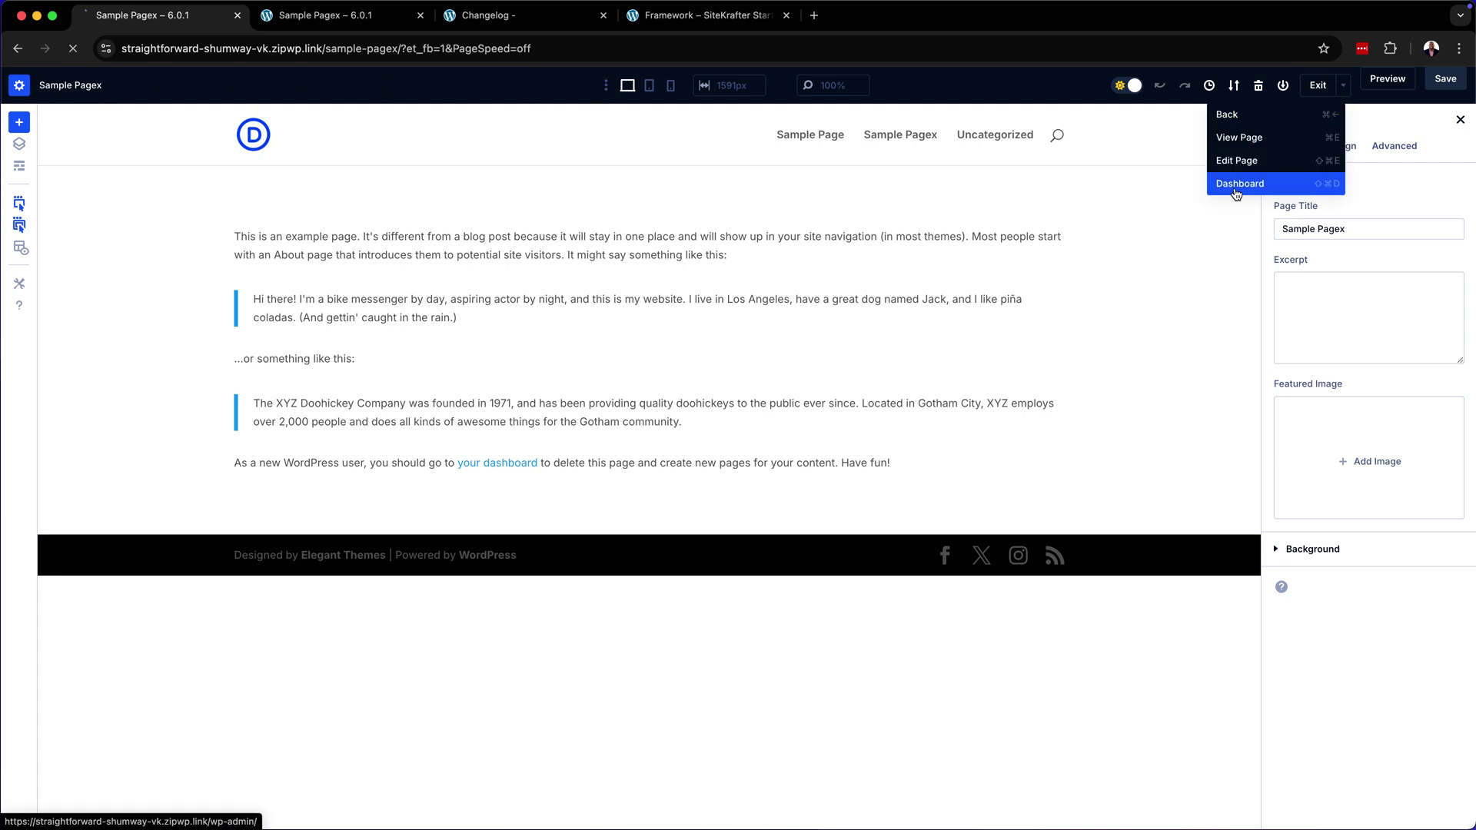
mouse_move(45, 257)
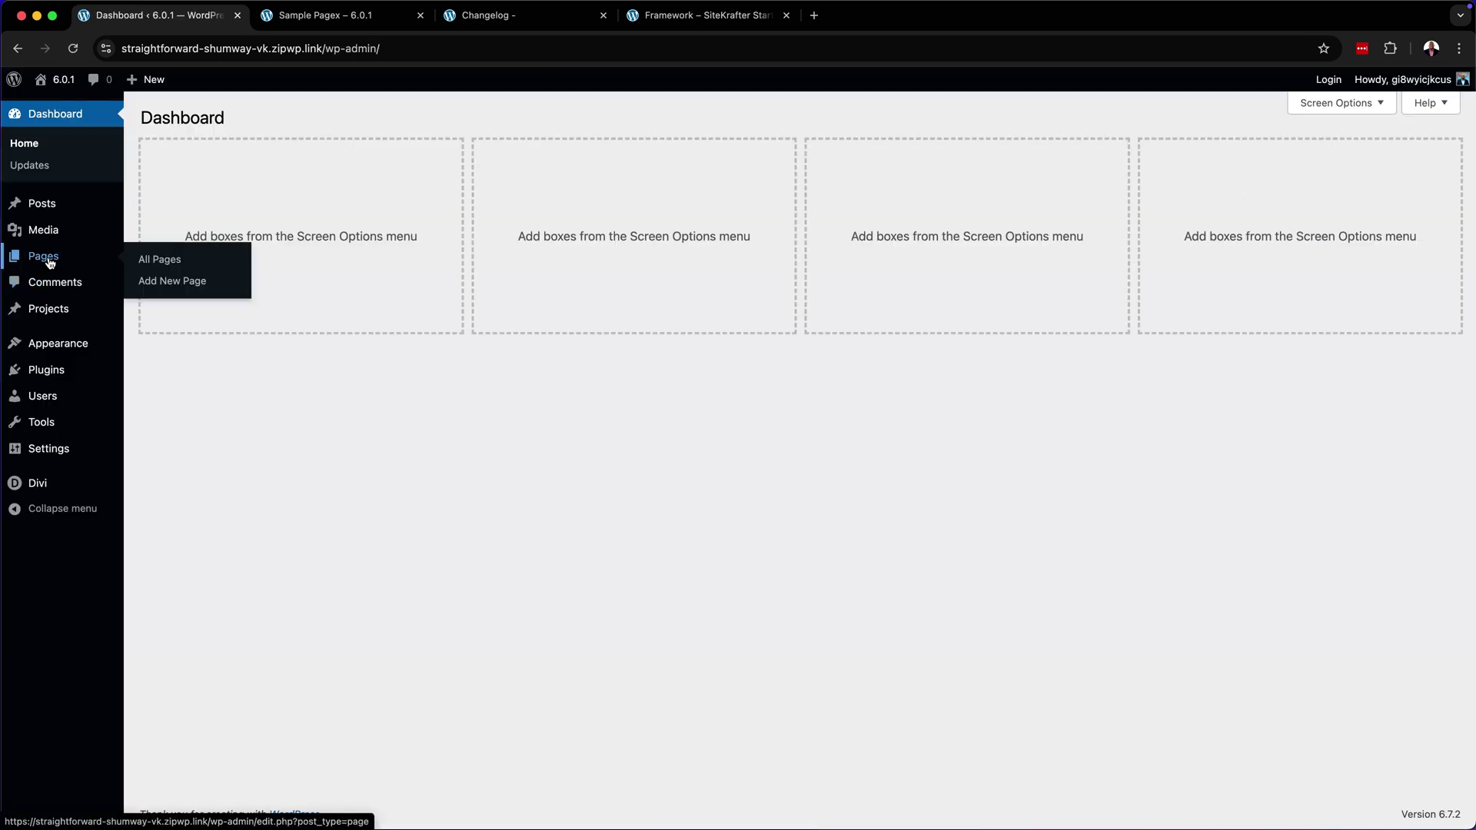
left_click(165, 263)
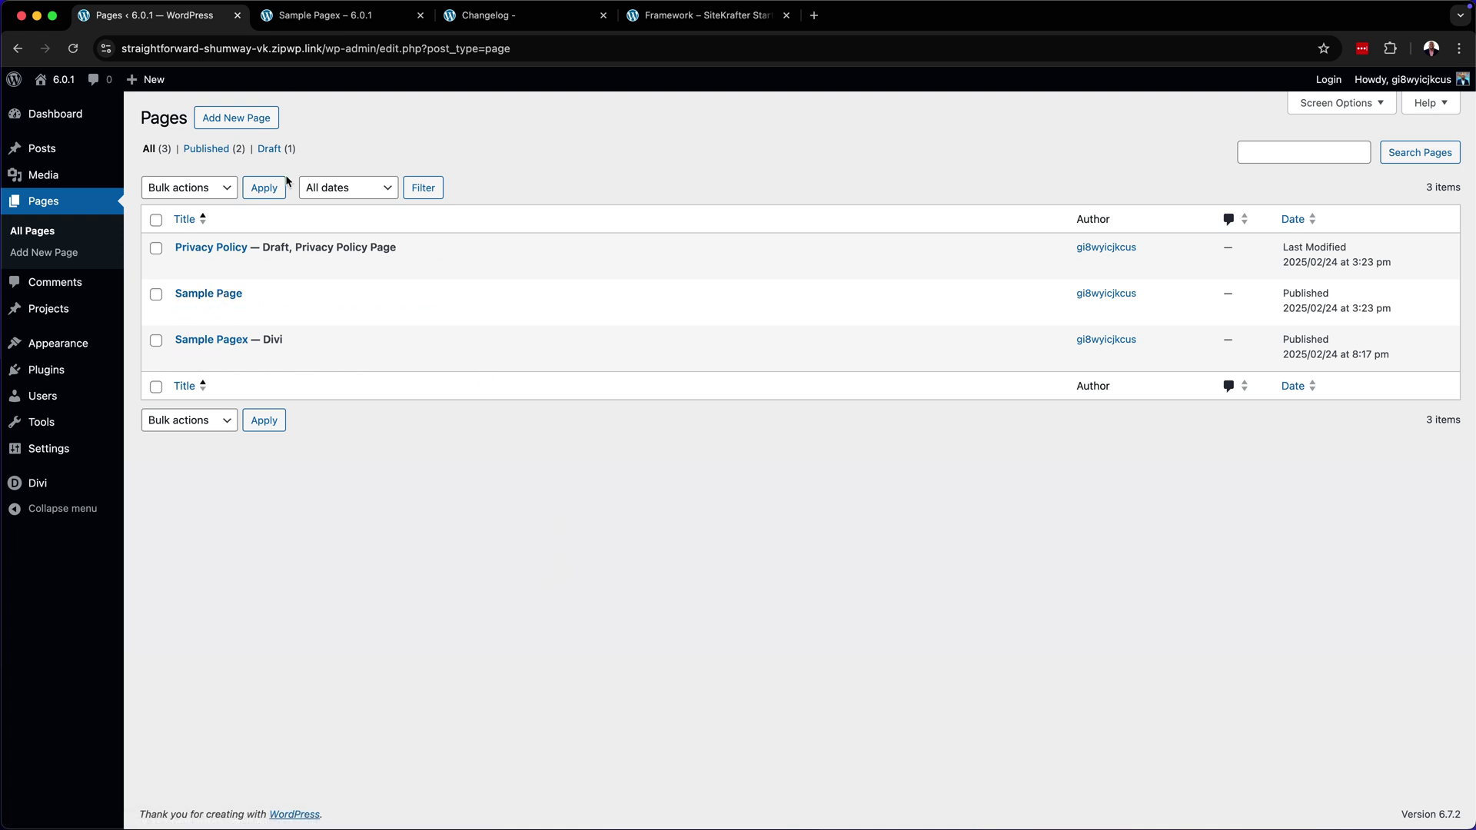
Reopen Sample Pagex in the Divi Builder and replace its existing row with a row of two equal columns
left_click(325, 19)
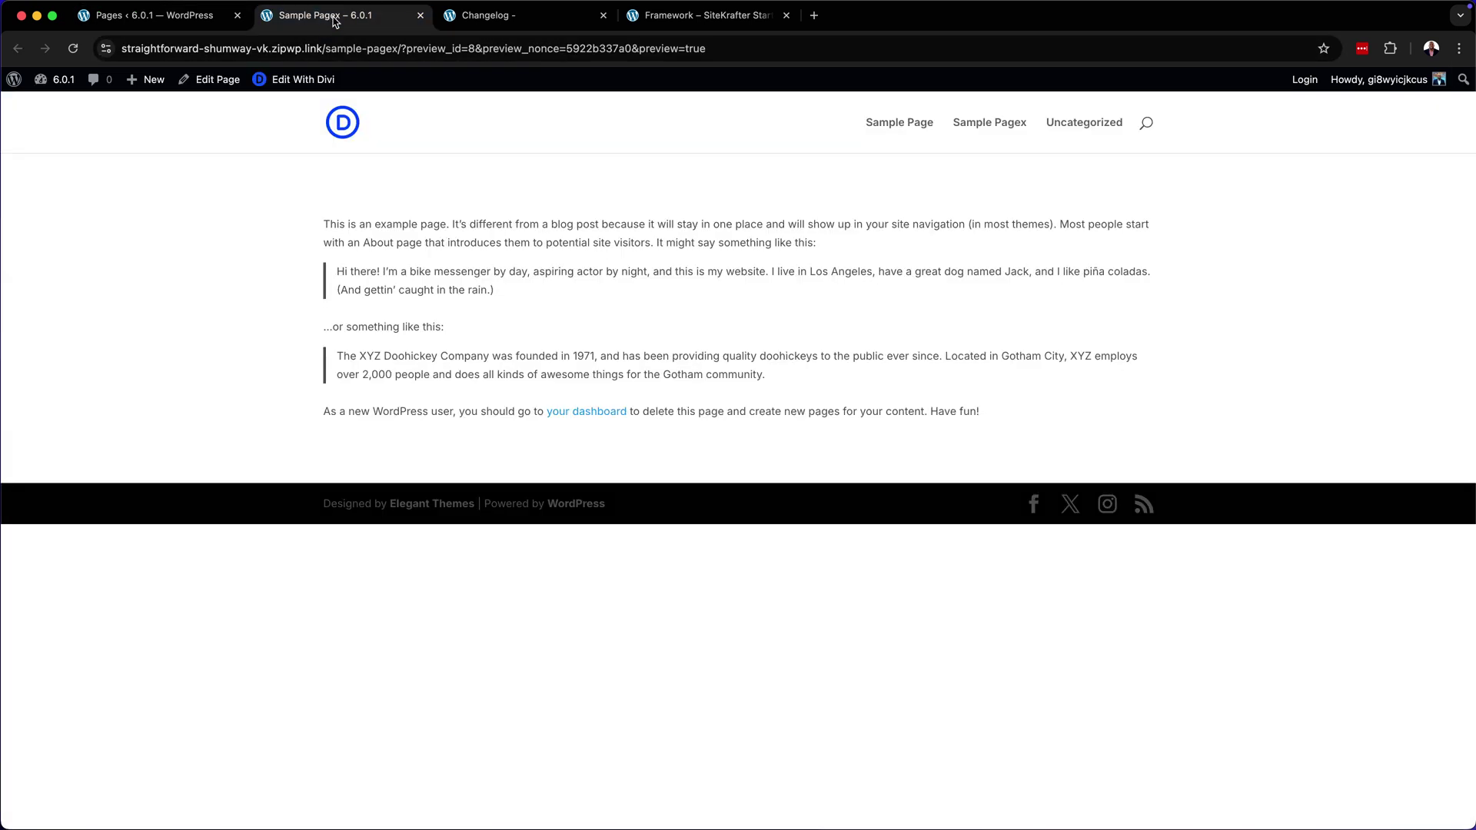
left_click(291, 82)
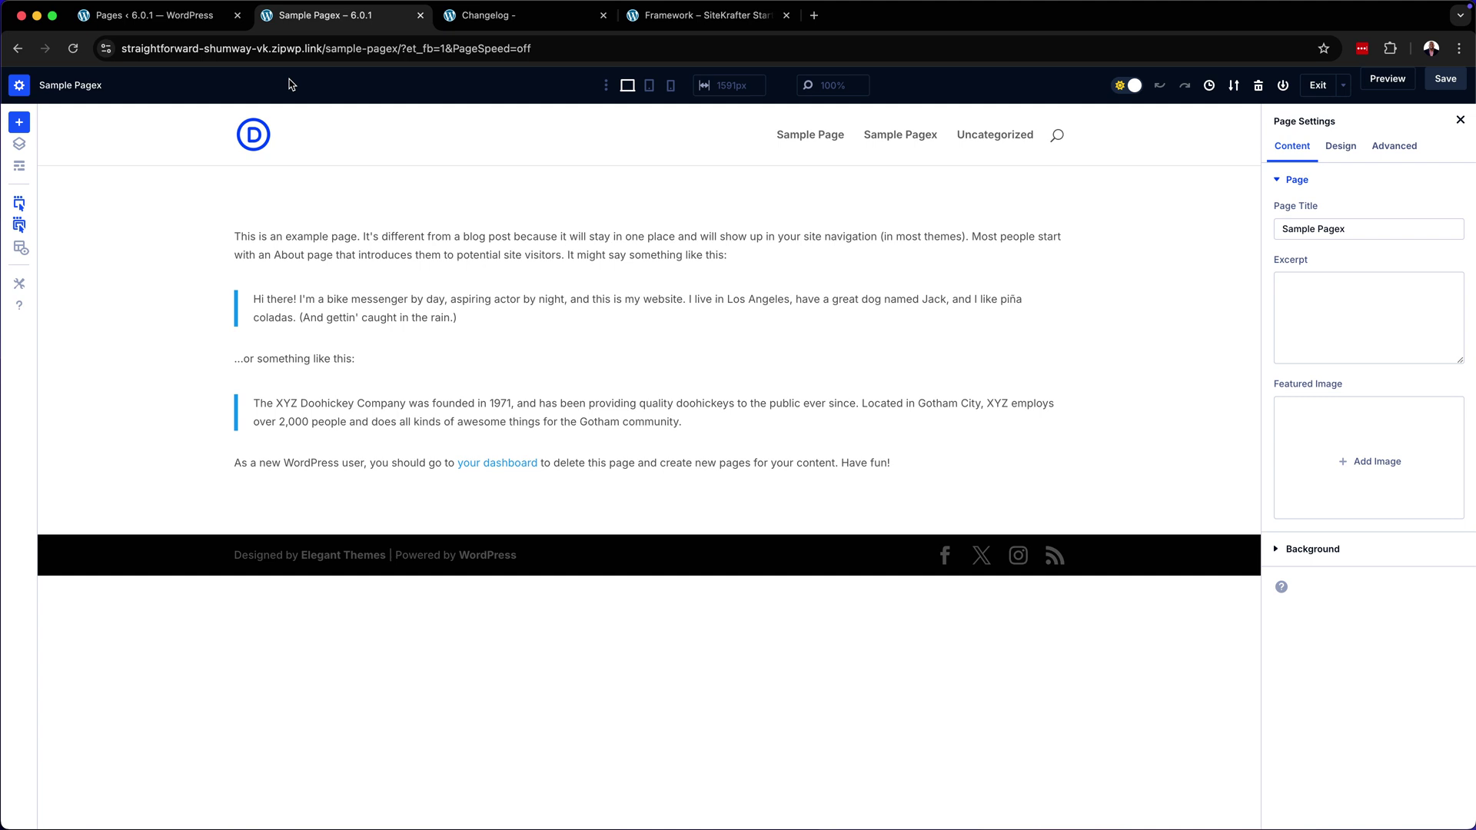
mouse_move(392, 231)
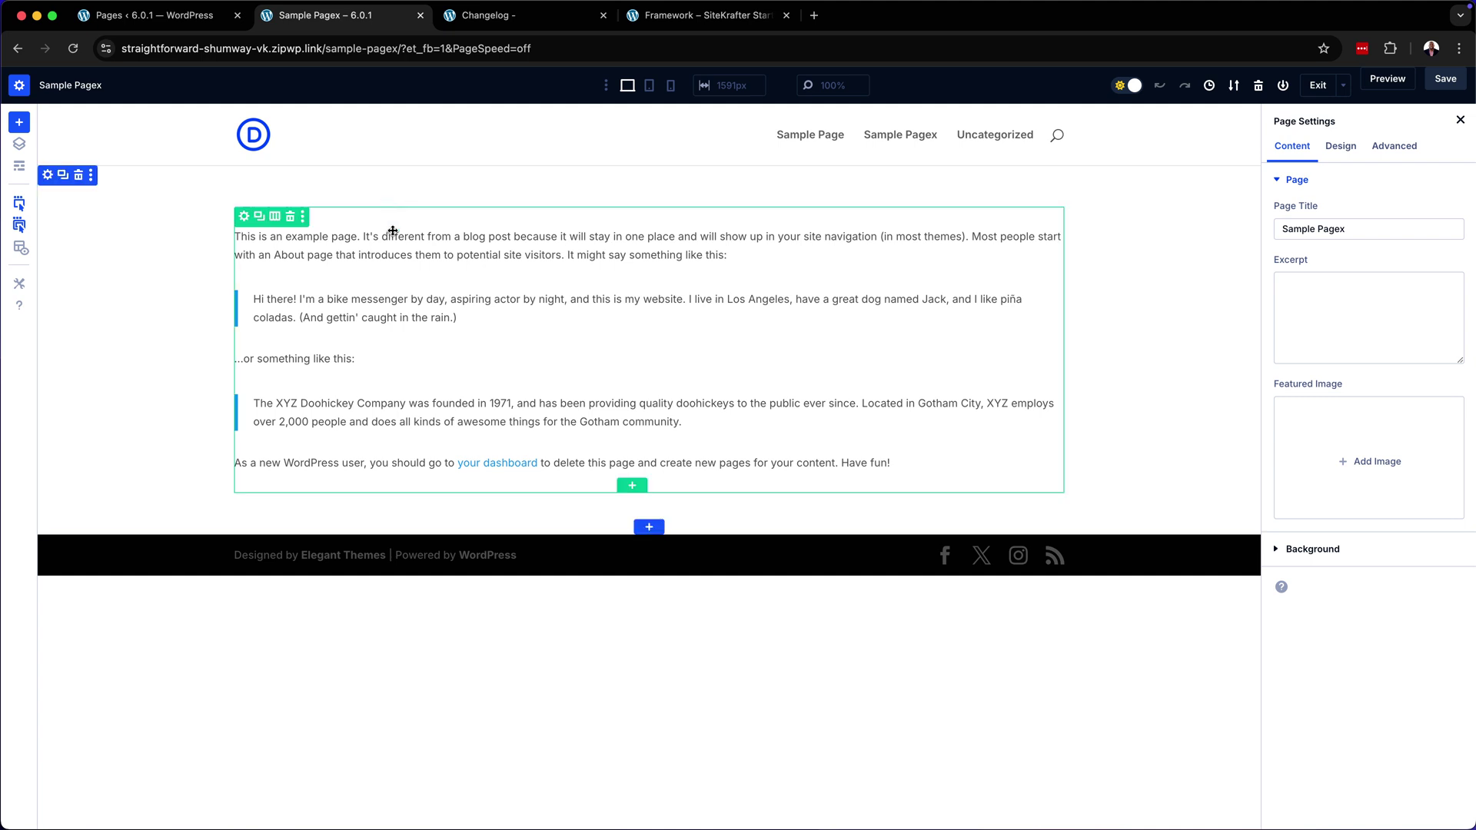
left_click(291, 217)
left_click(658, 220)
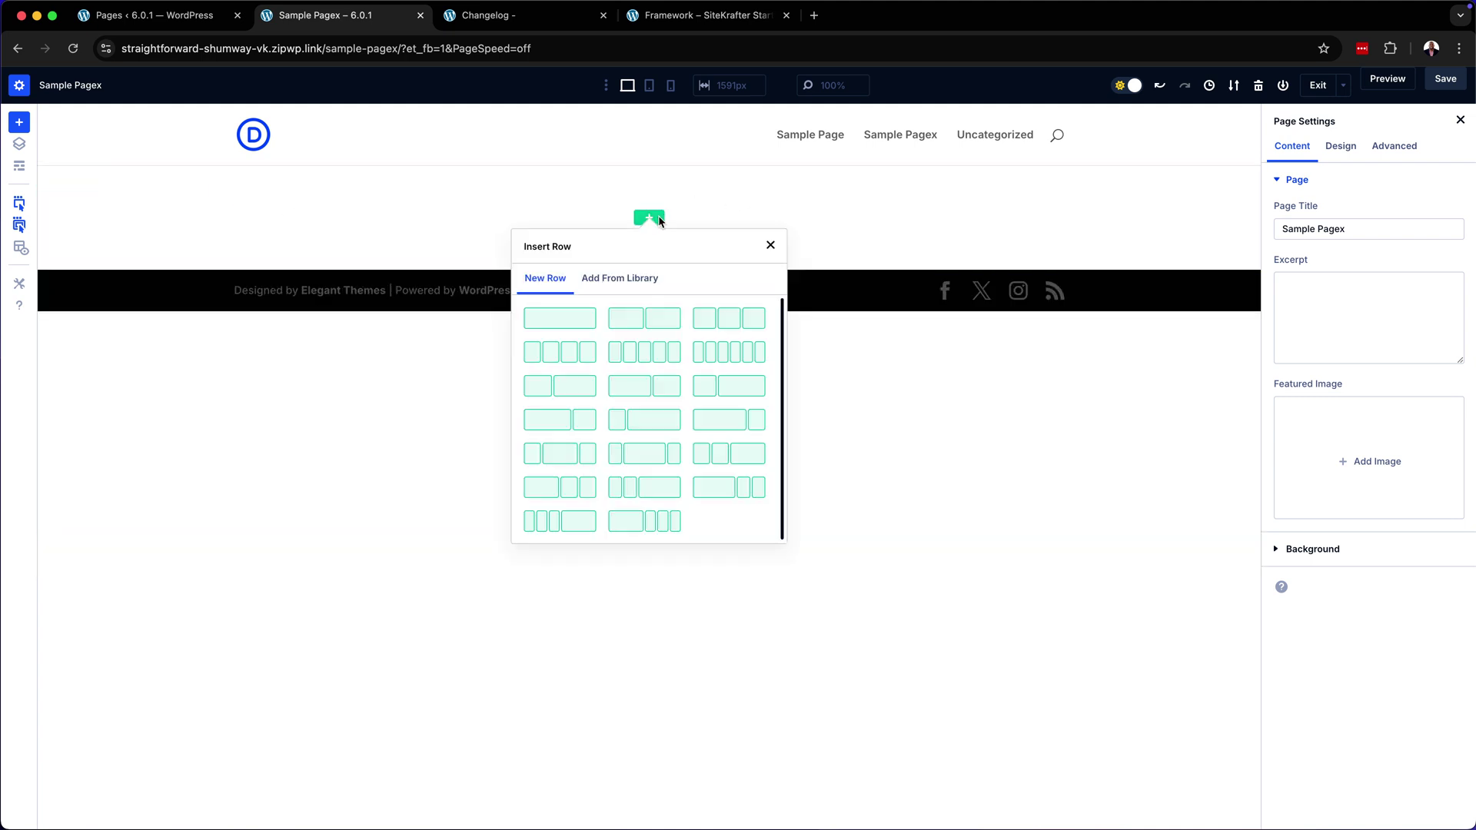
left_click(671, 325)
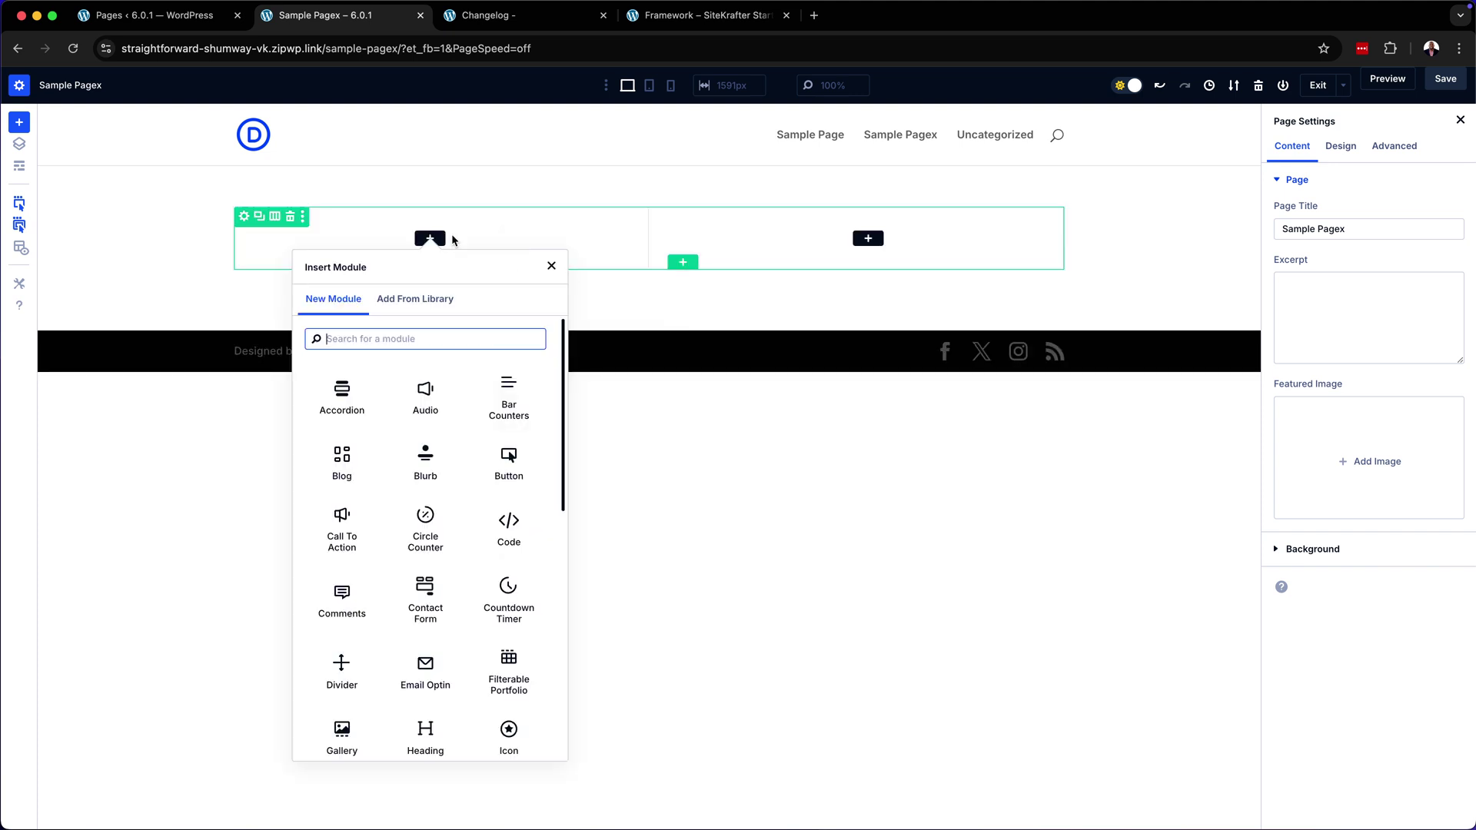
Insert a Text module in the first column and duplicate it
type("text")
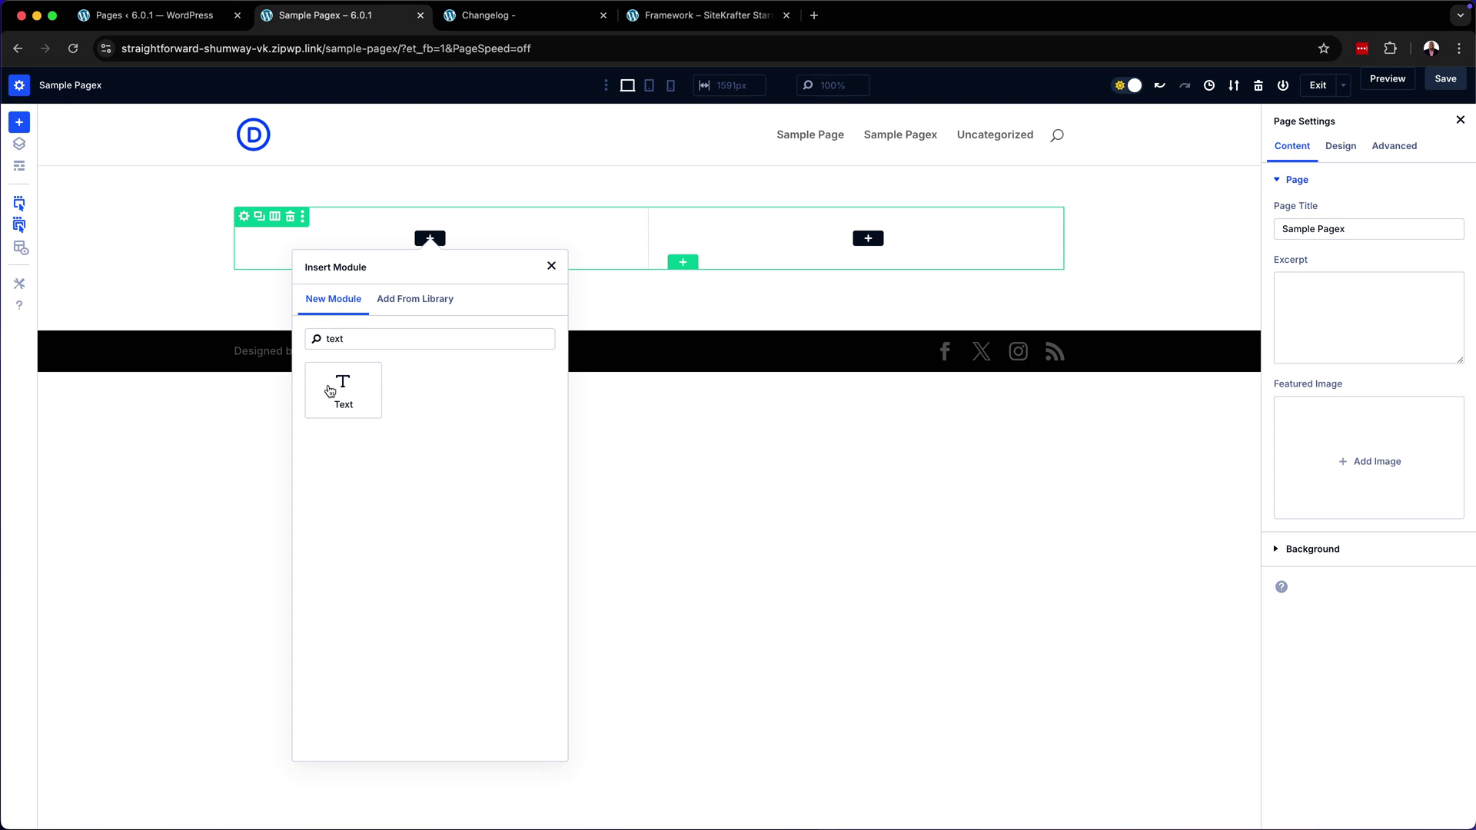
left_click(332, 390)
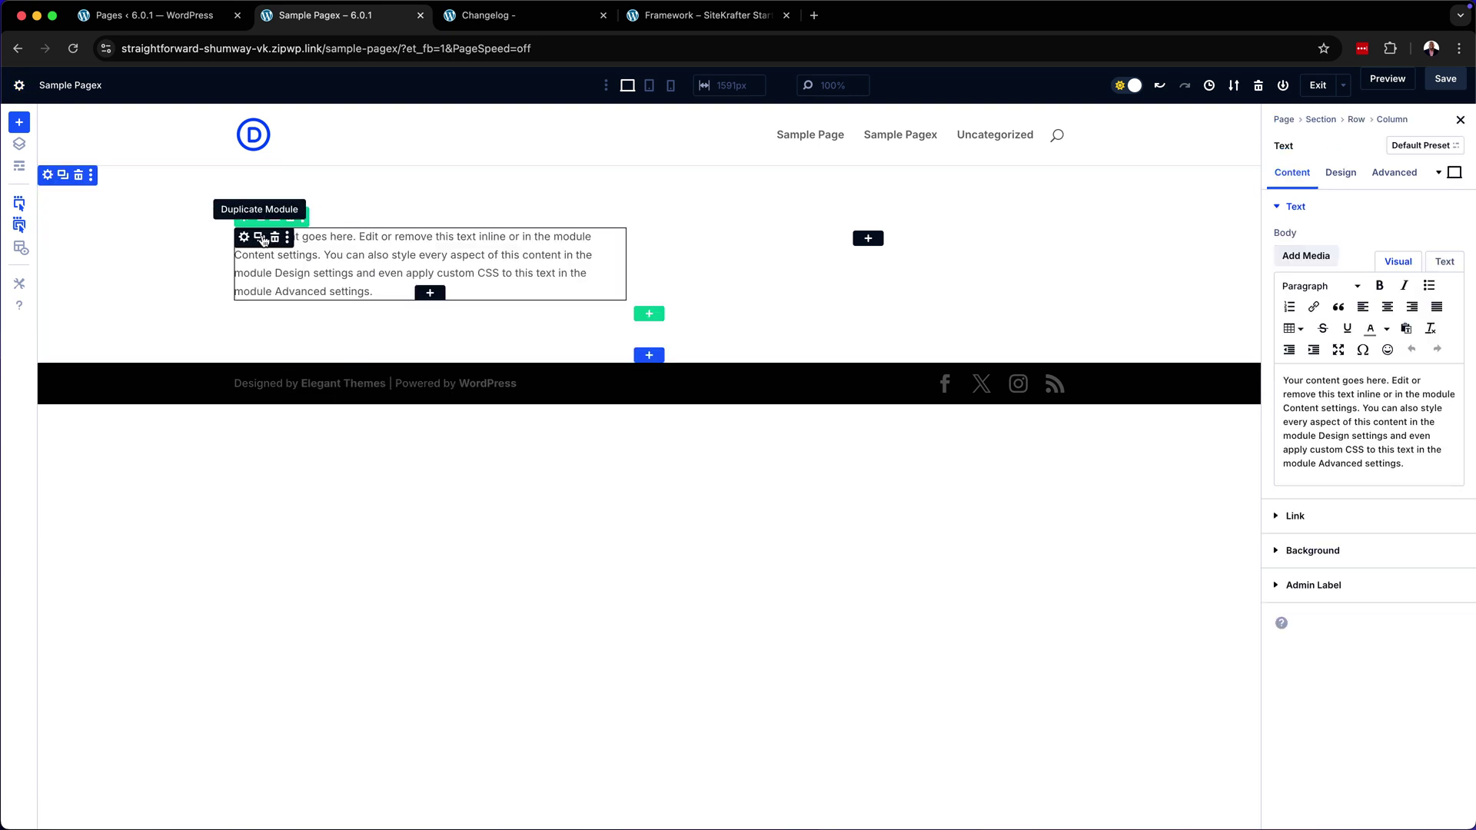
left_click(260, 238)
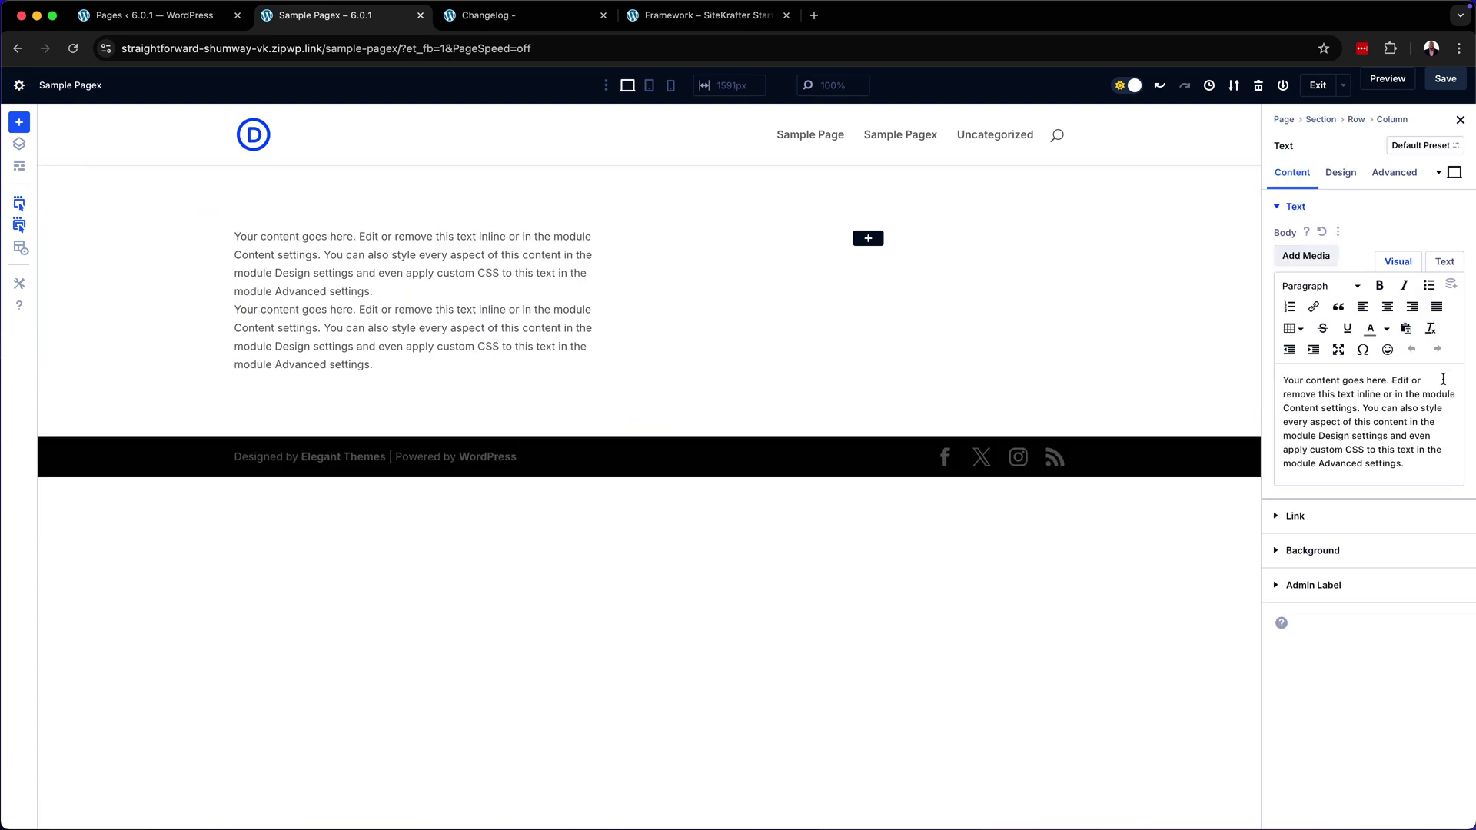
Shorten the upper text module's body to "Your content goes" and give it the CSS classes "pre-header sk"
left_click_drag(1364, 381, 1413, 472)
key("BackSpace")
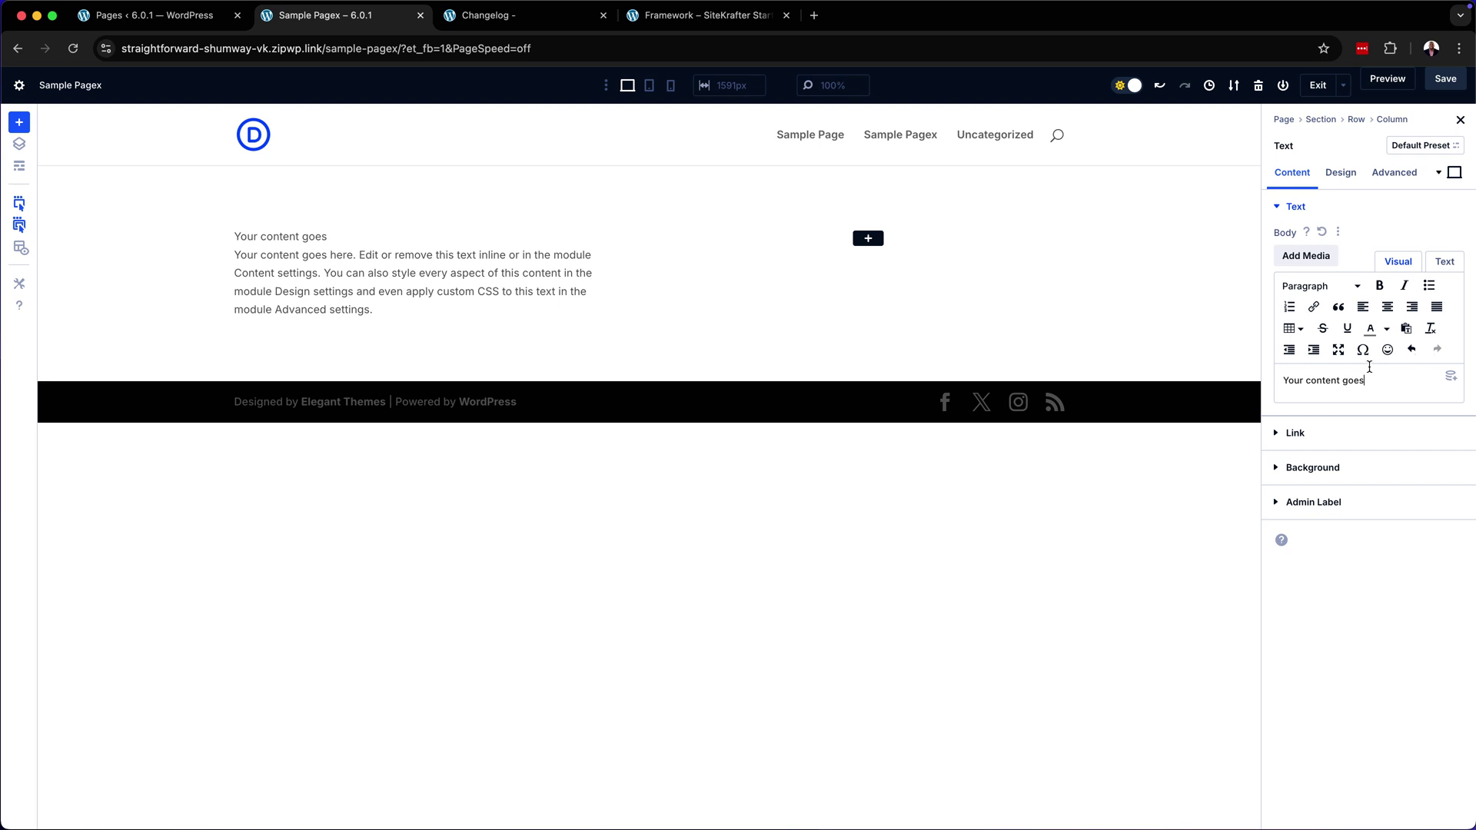
left_click(1394, 175)
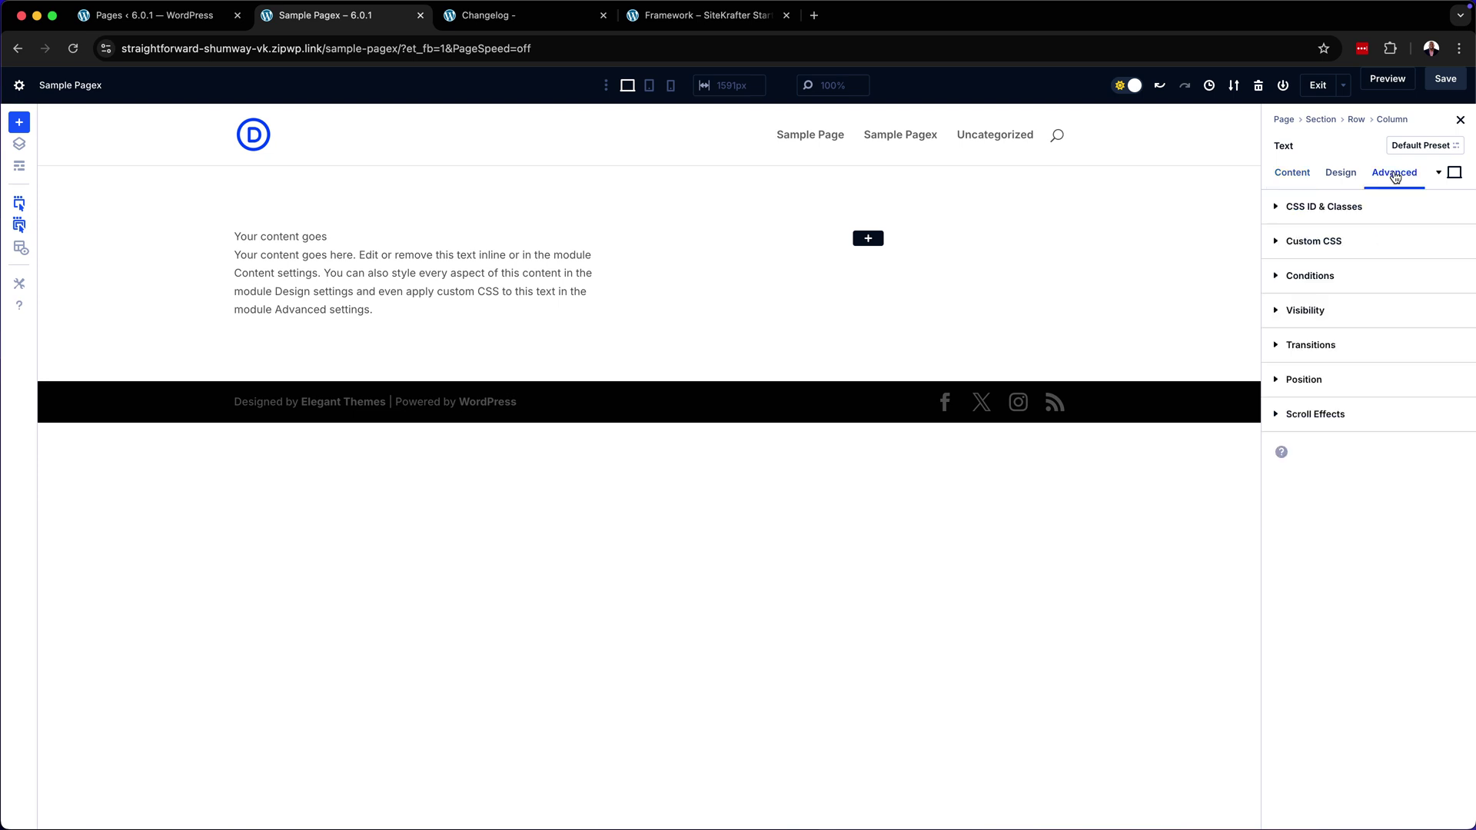
left_click(1368, 207)
left_click(1313, 309)
type("pre")
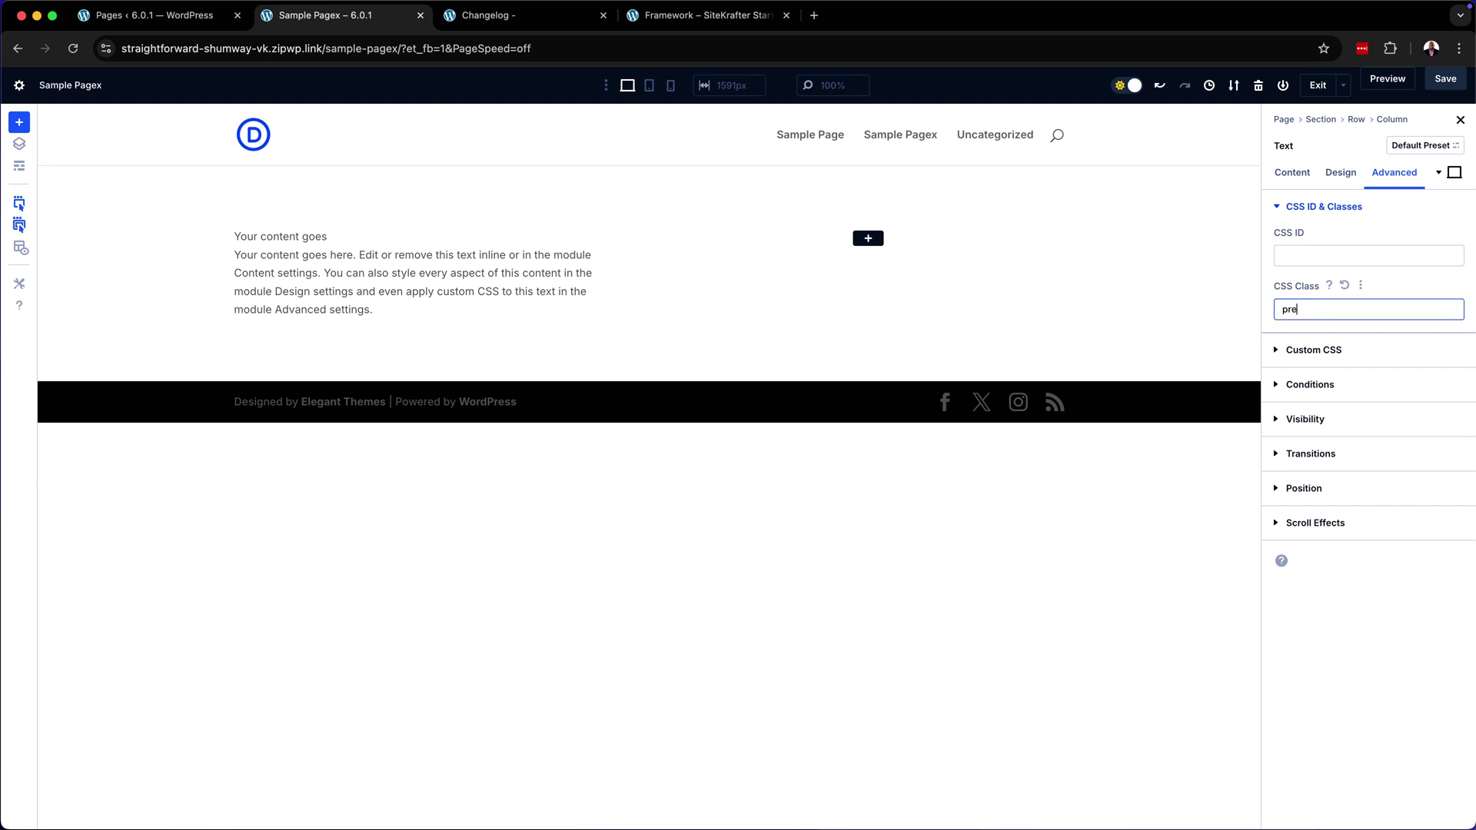
type("-header sk")
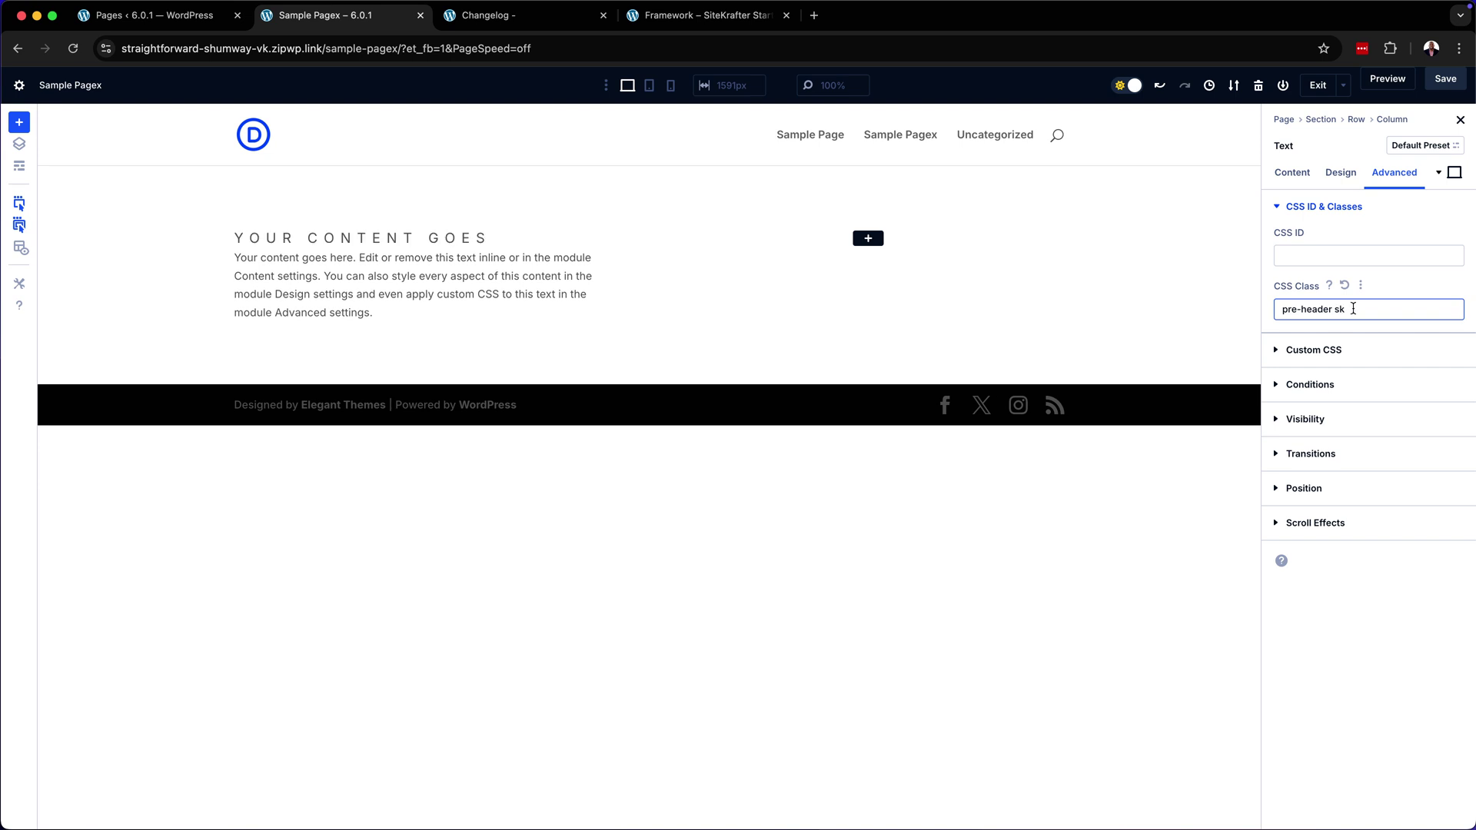
Shorten the lower text module's body to "Edit or remove this text inline or in the module Content settings."
left_click(494, 263)
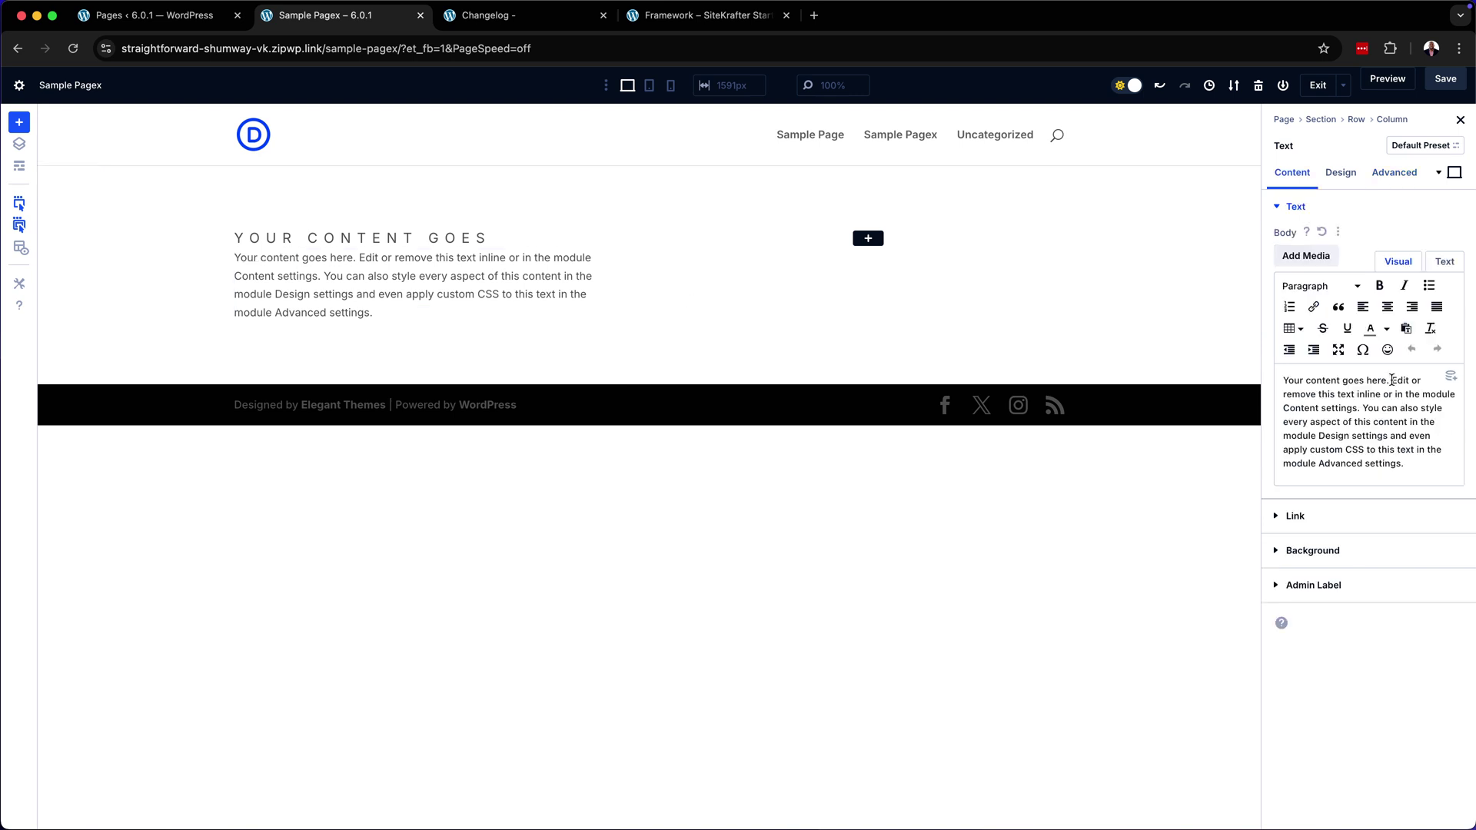
left_click_drag(1391, 380, 1280, 379)
key("BackSpace")
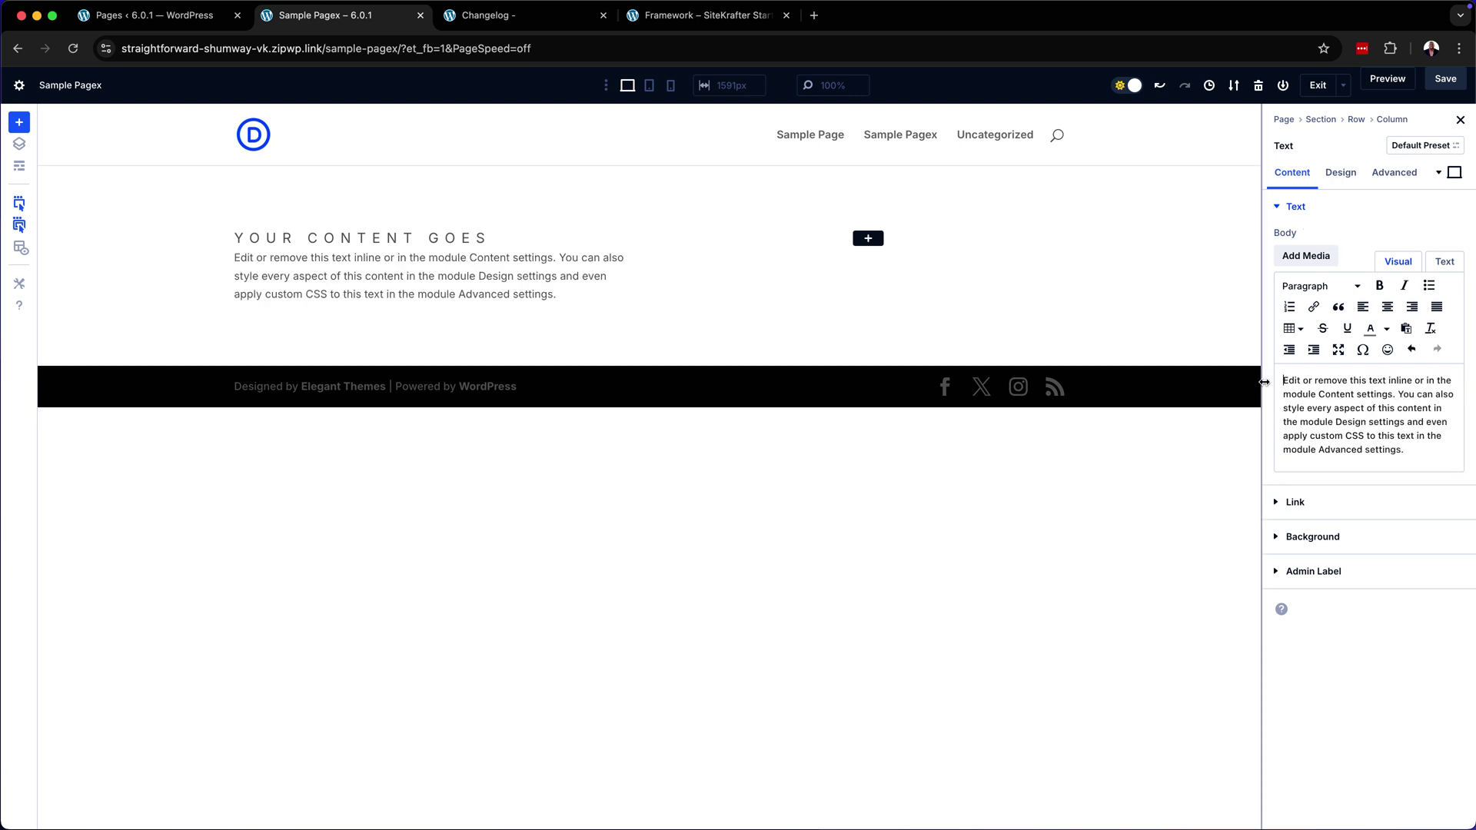
left_click_drag(1398, 394, 1422, 453)
key("BackSpace")
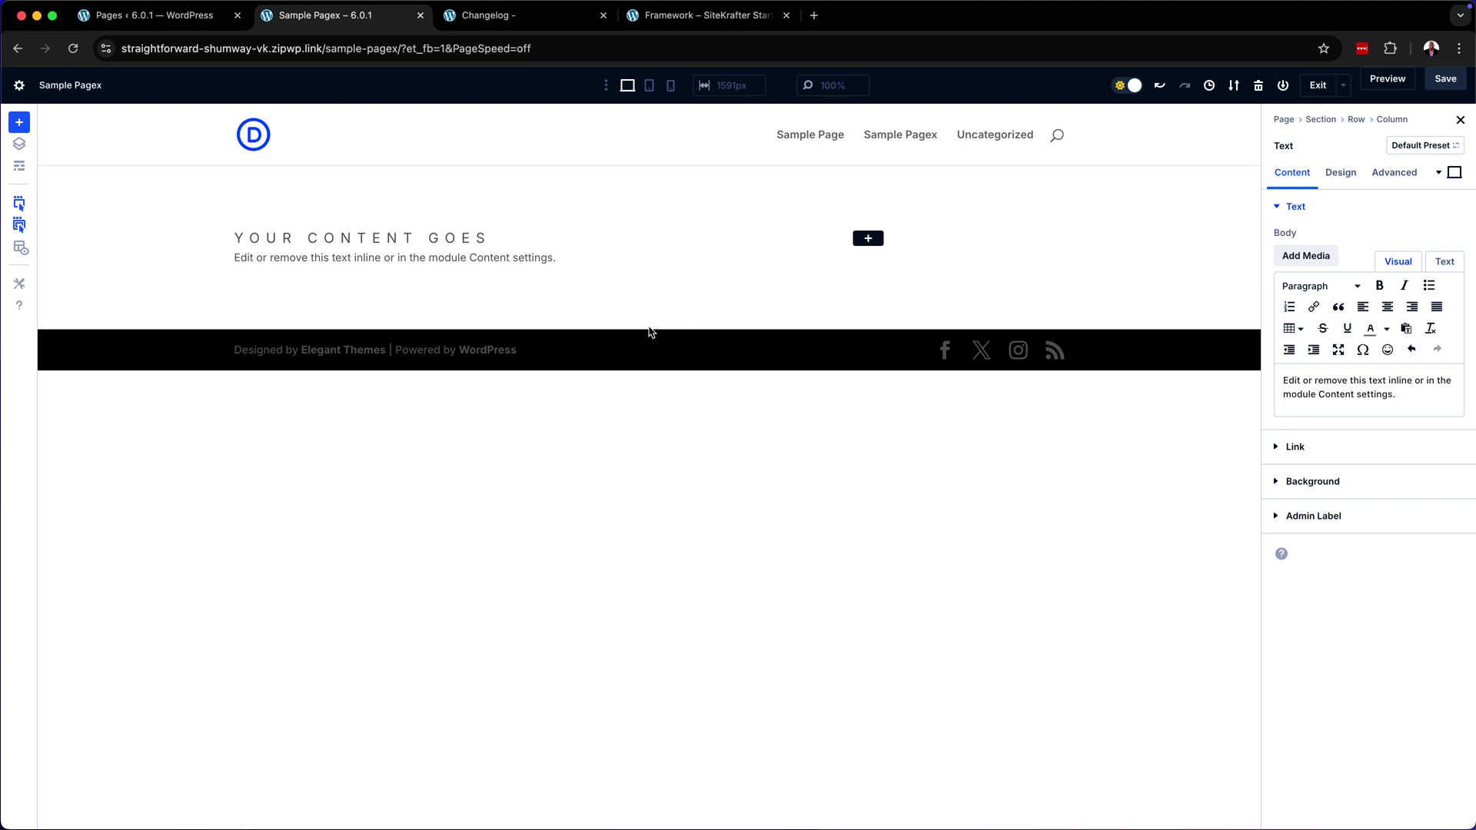
Give the lower text module the CSS classes "margin-top-medium heading-large bold"
left_click(1400, 173)
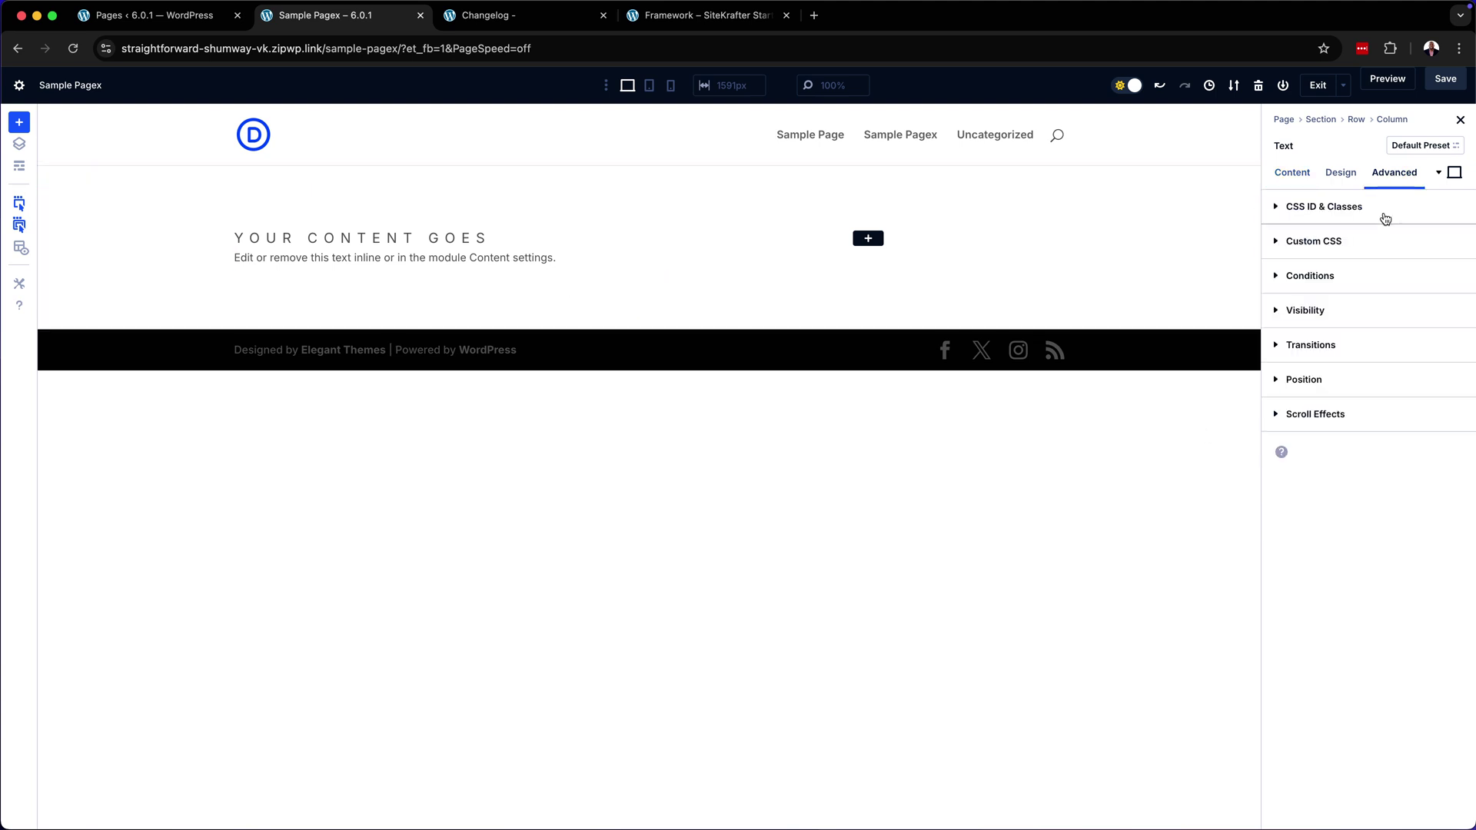
left_click(1372, 211)
left_click(1323, 319)
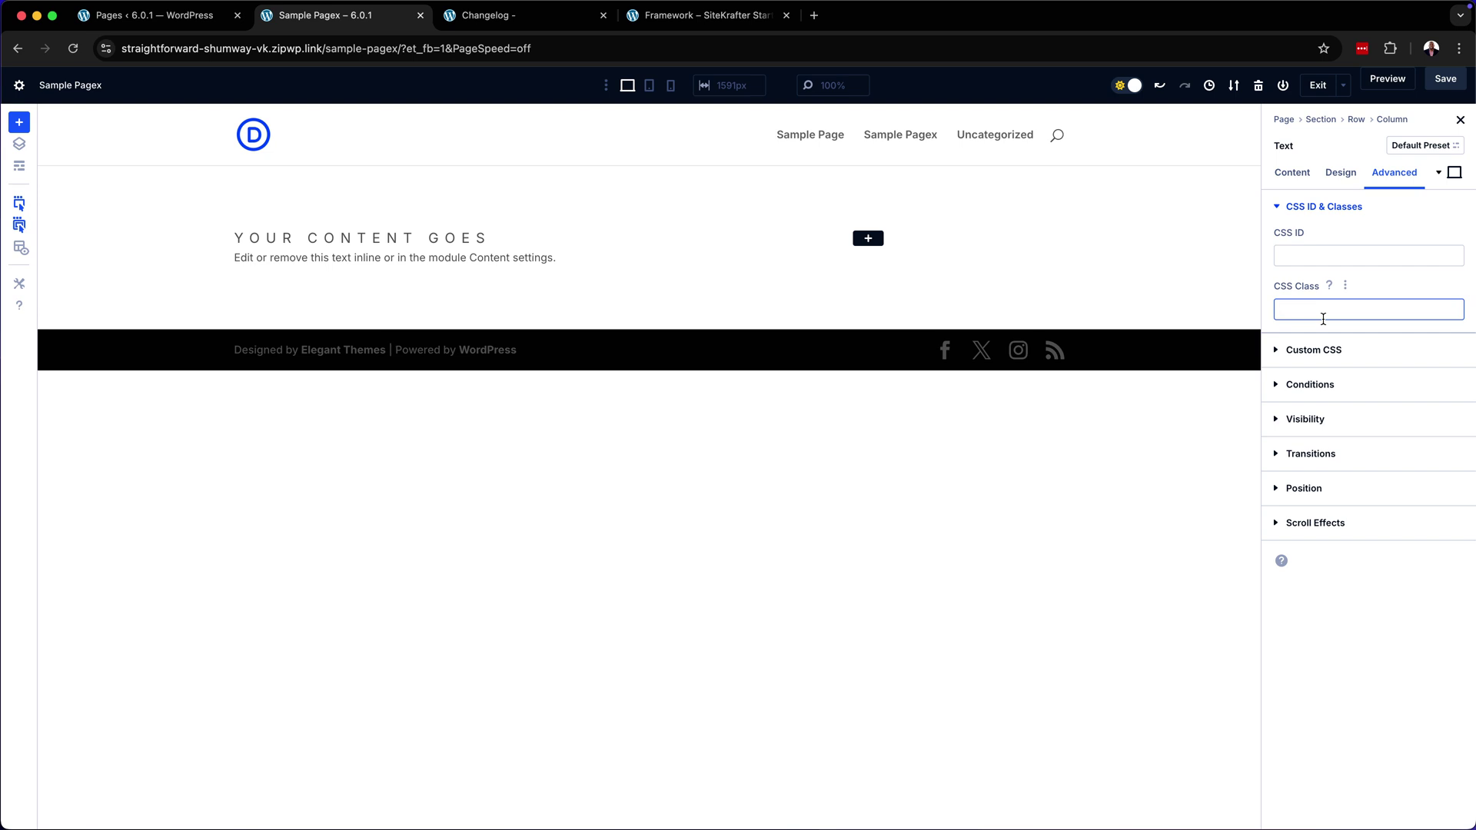
type("margin-top-medium")
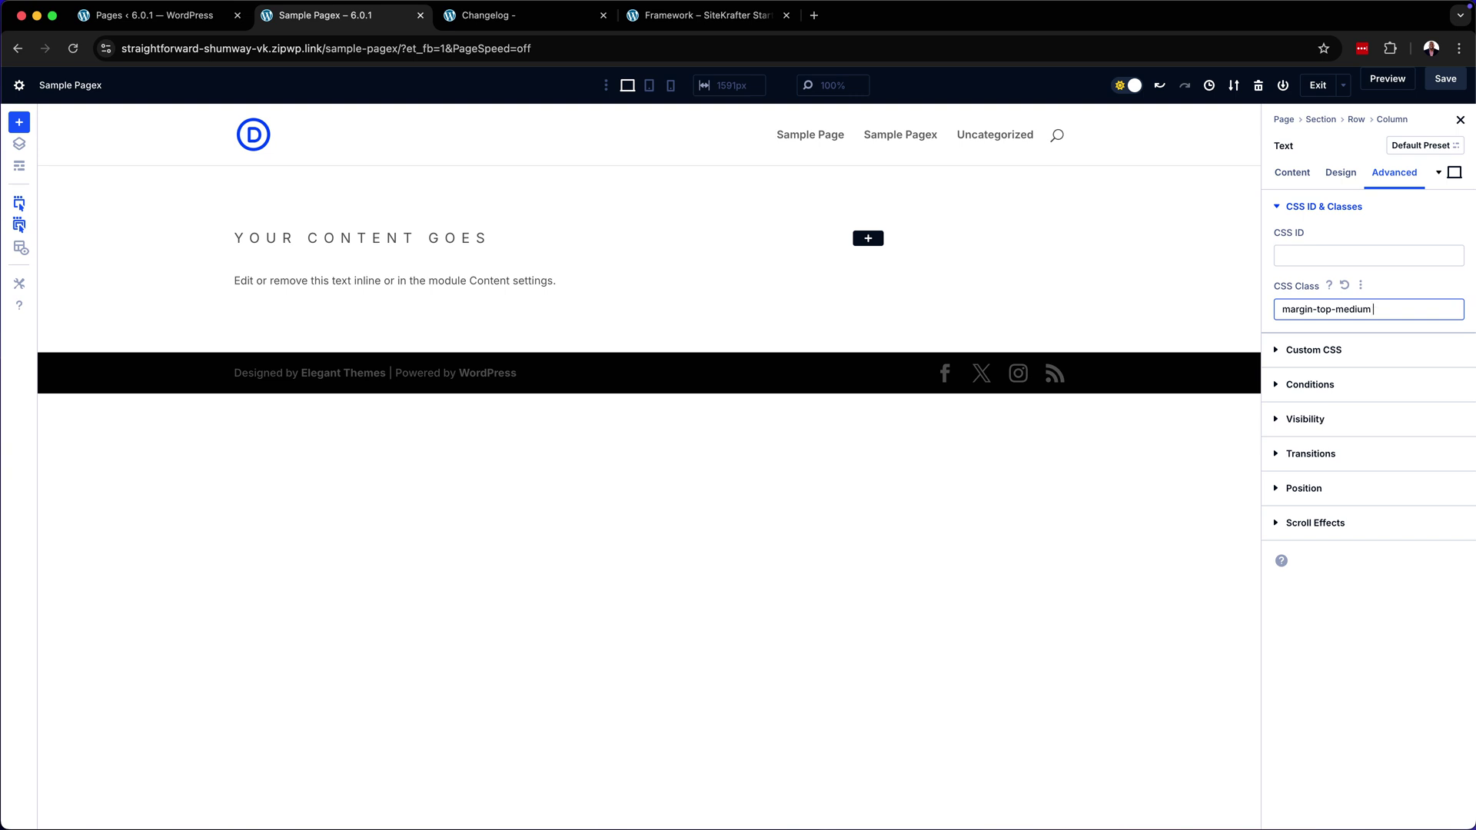
type("heading-large bol")
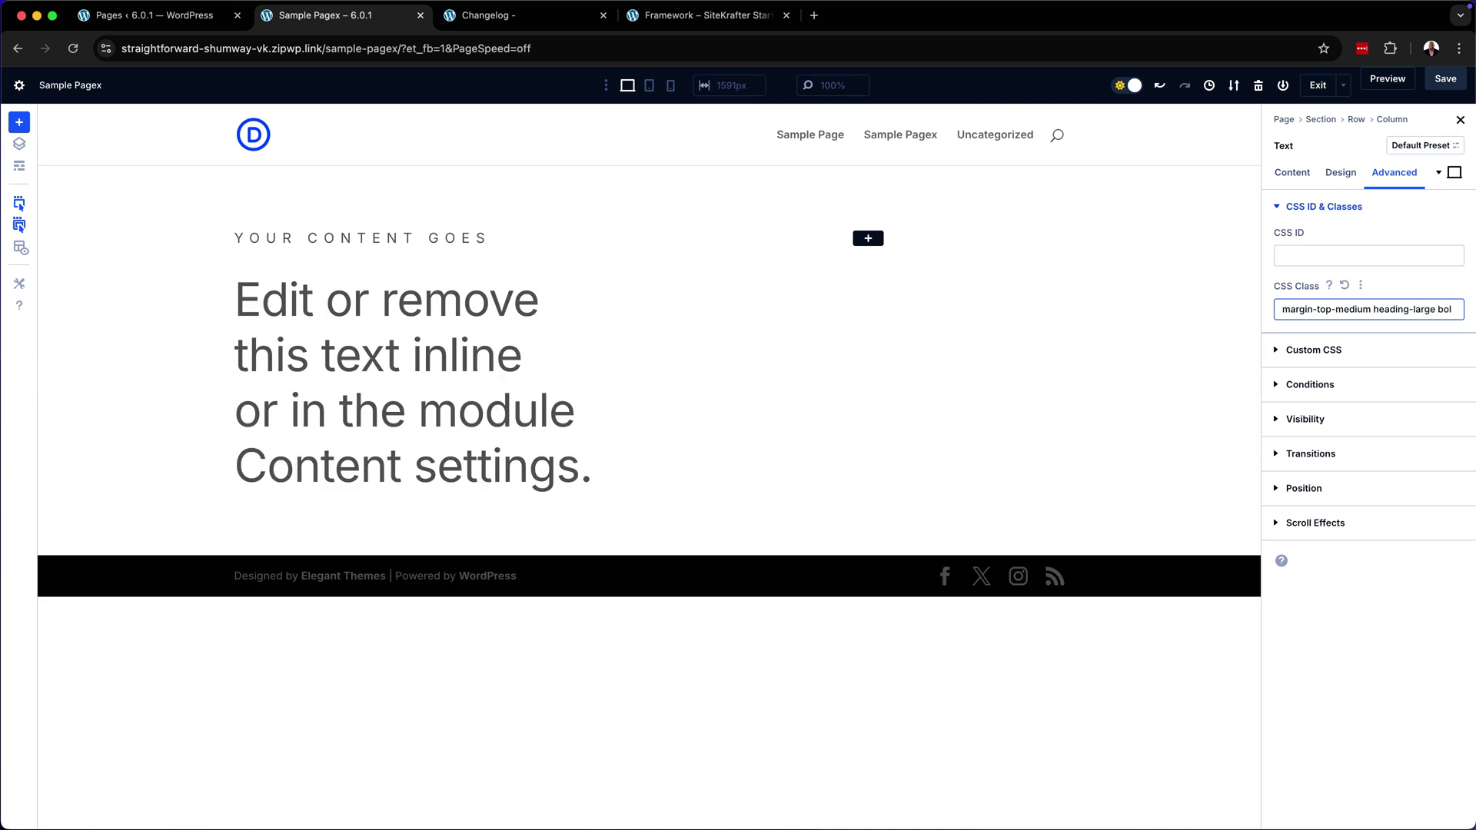
type("d")
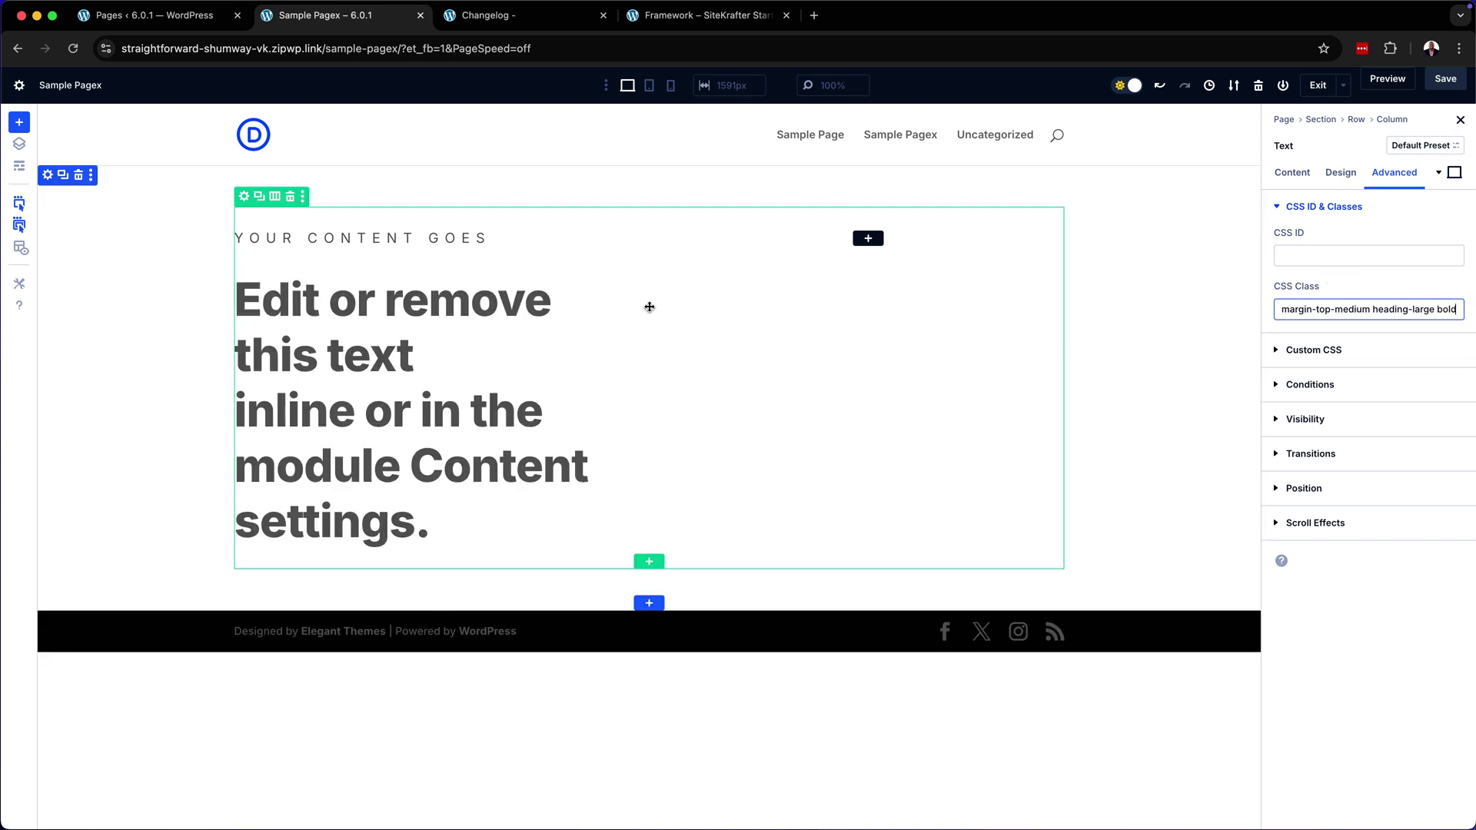
Switch the row to a wider first column and narrower second, and shorten the large heading to "Edit or remove this text inline"
left_click(275, 195)
left_click(281, 328)
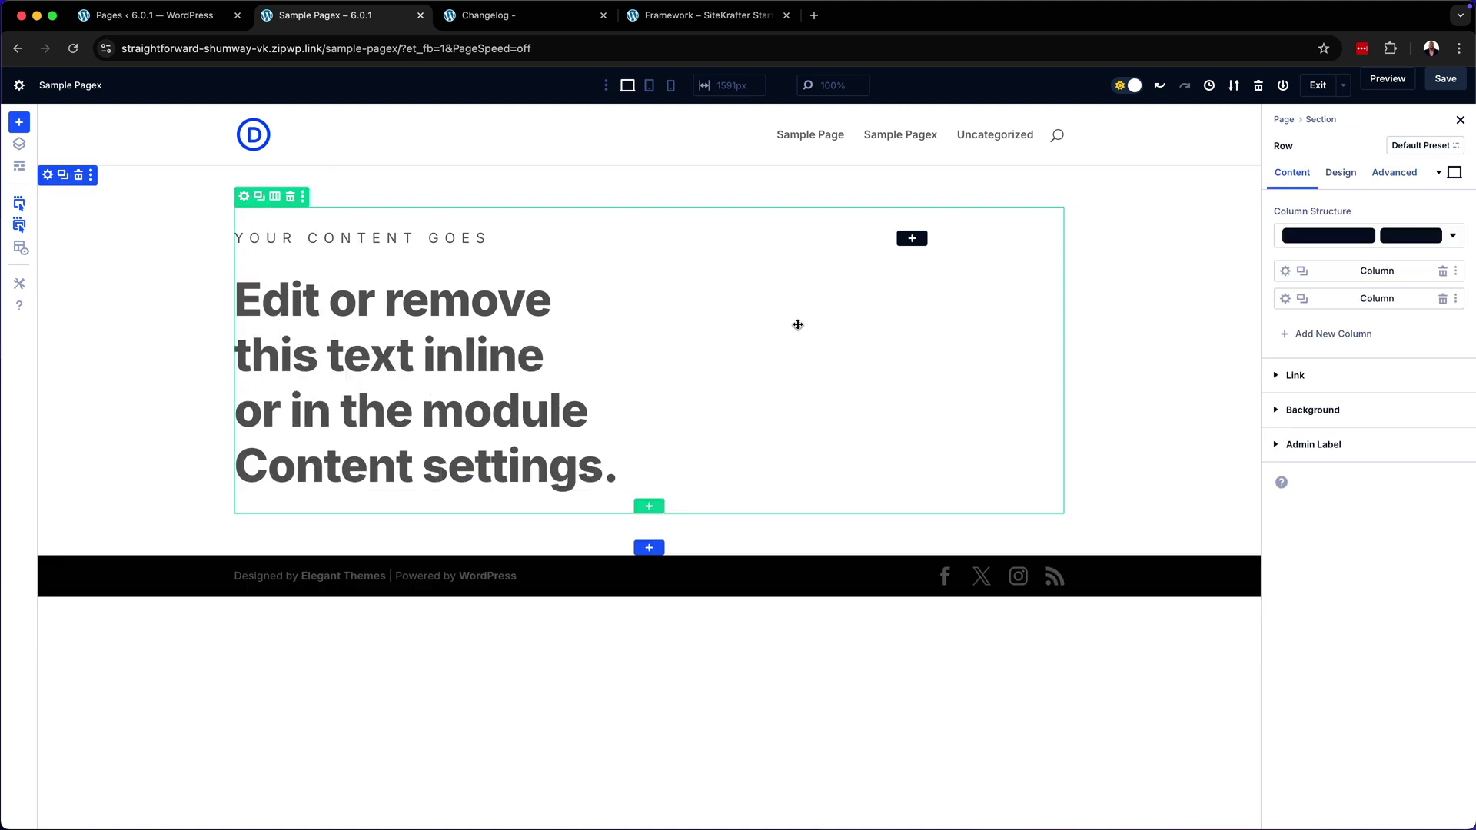
left_click(371, 336)
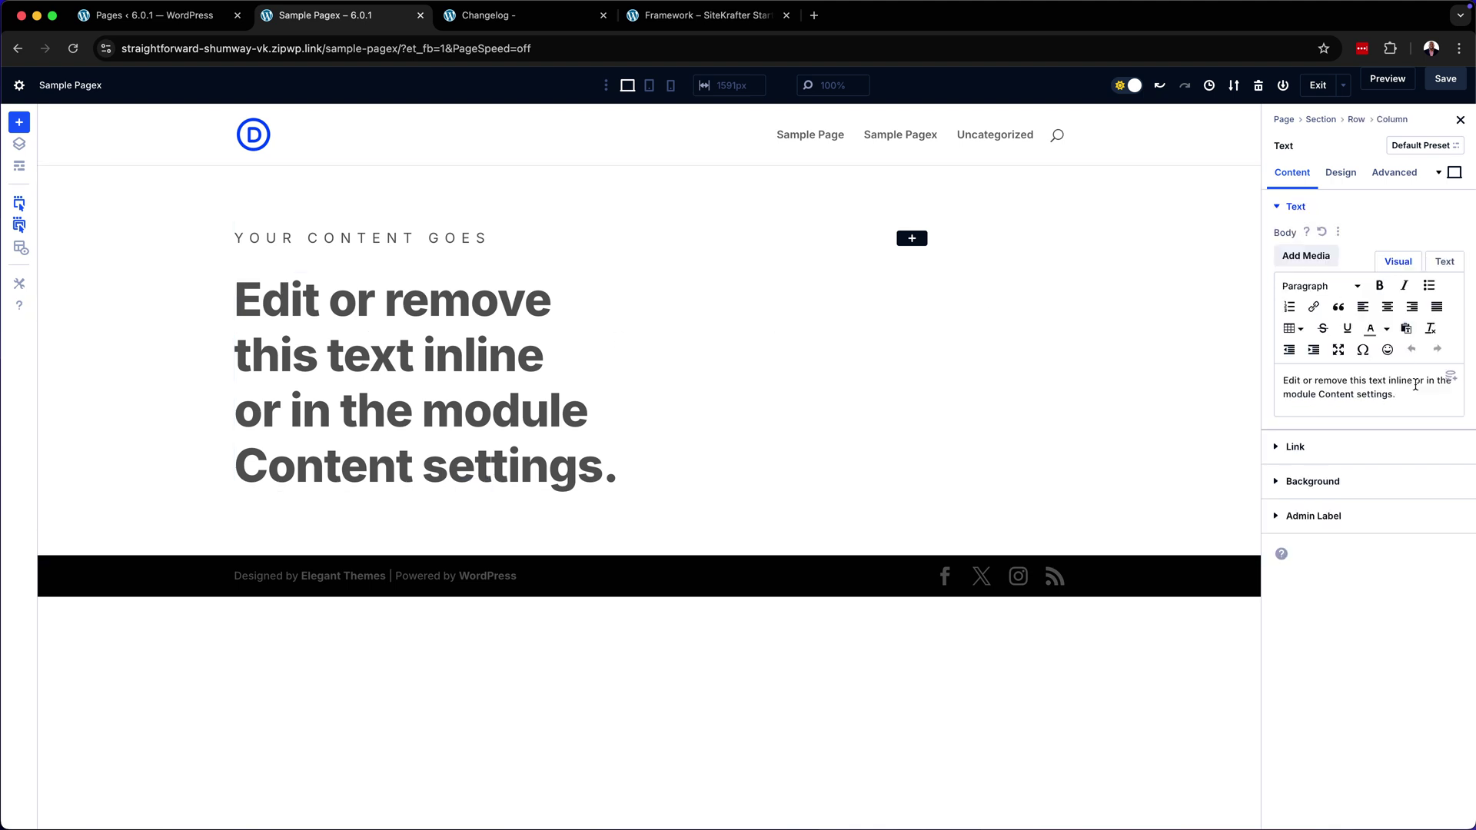
left_click_drag(1416, 381, 1423, 392)
key("BackSpace")
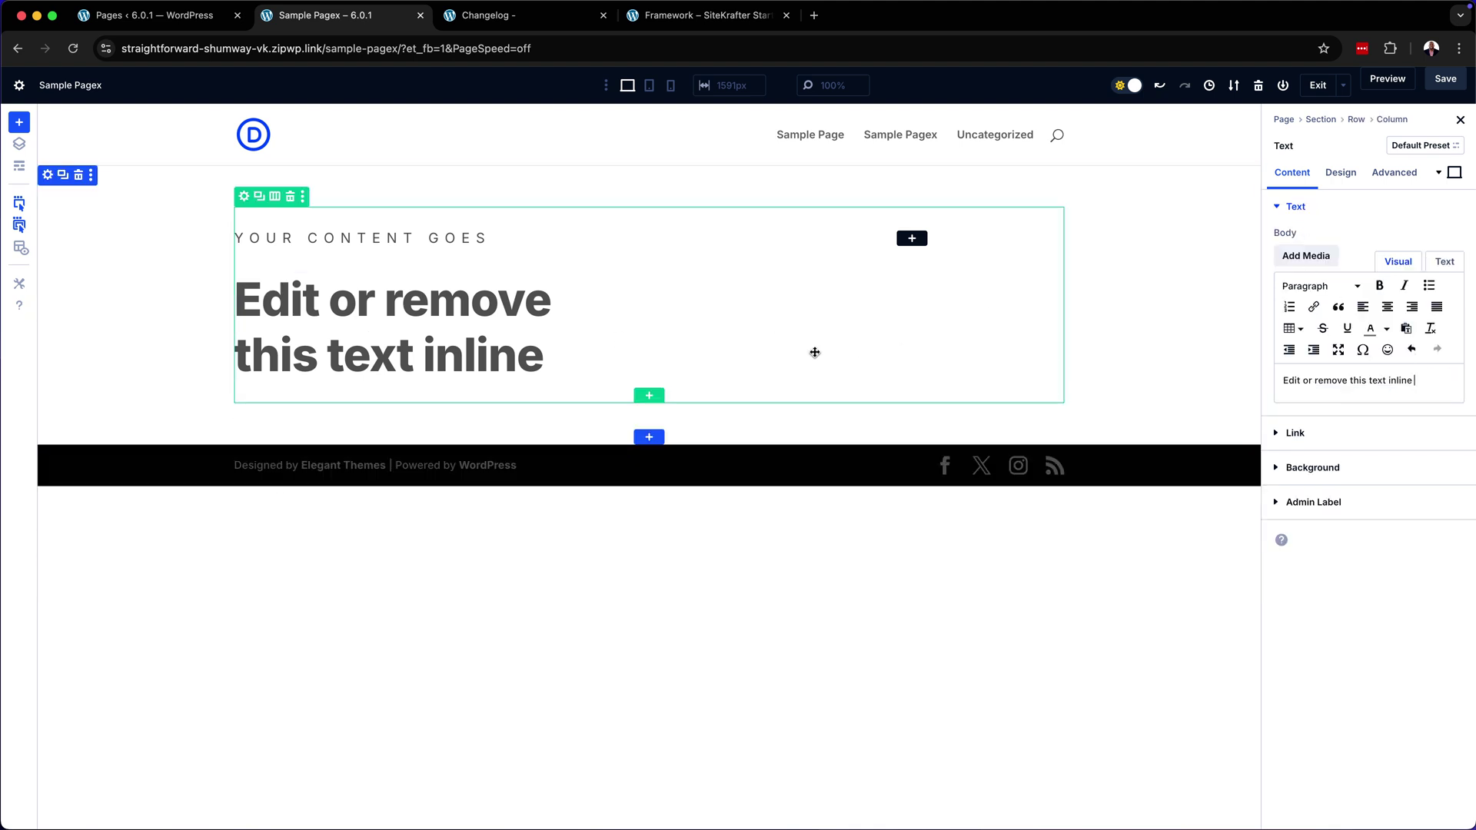
left_click(921, 240)
left_click(1089, 292)
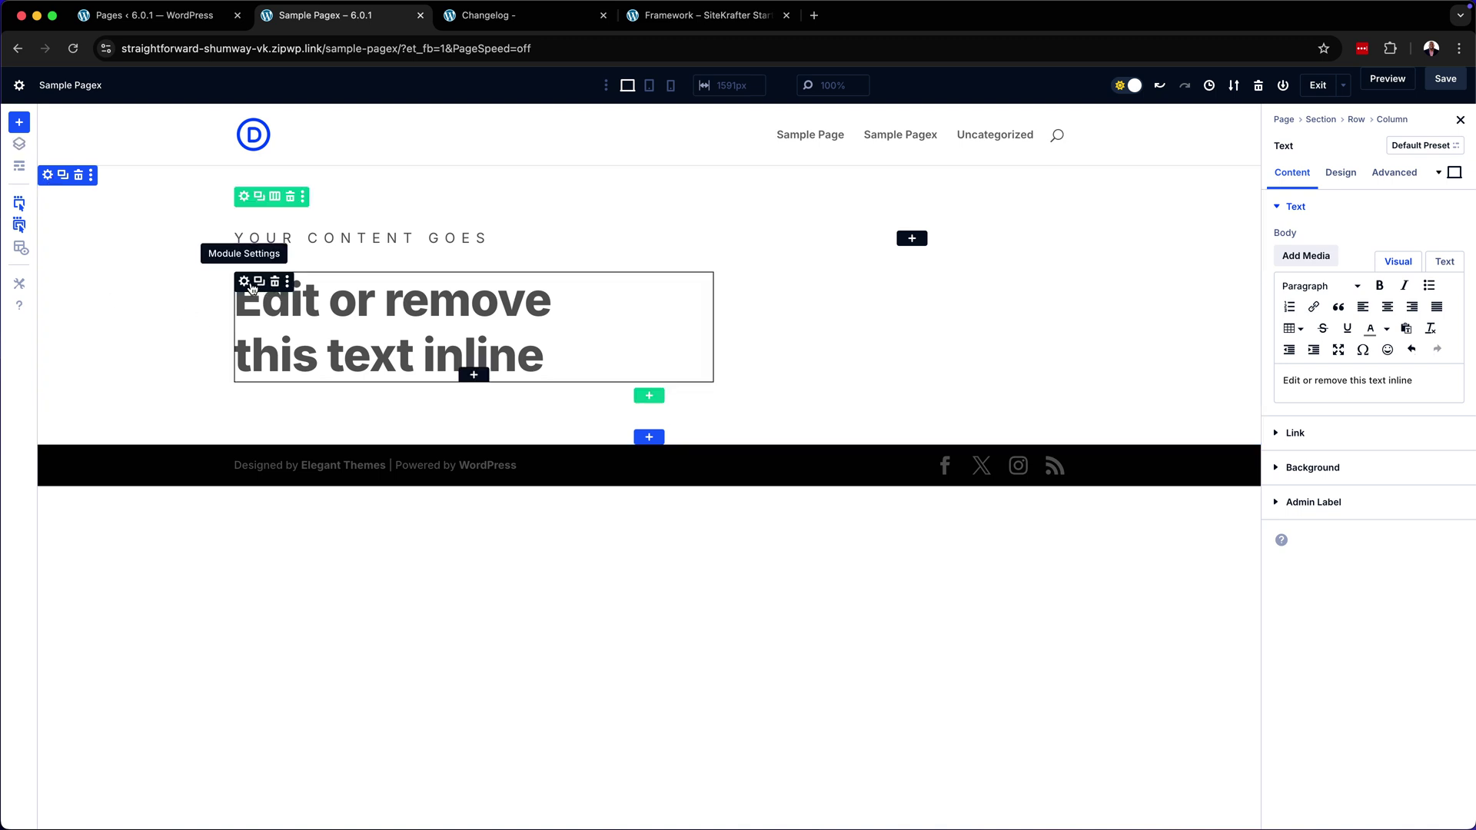
Change the large heading's margin class to "margin-top-small", keeping "heading-large bold"
left_click(253, 288)
left_click(1386, 179)
left_click(1385, 213)
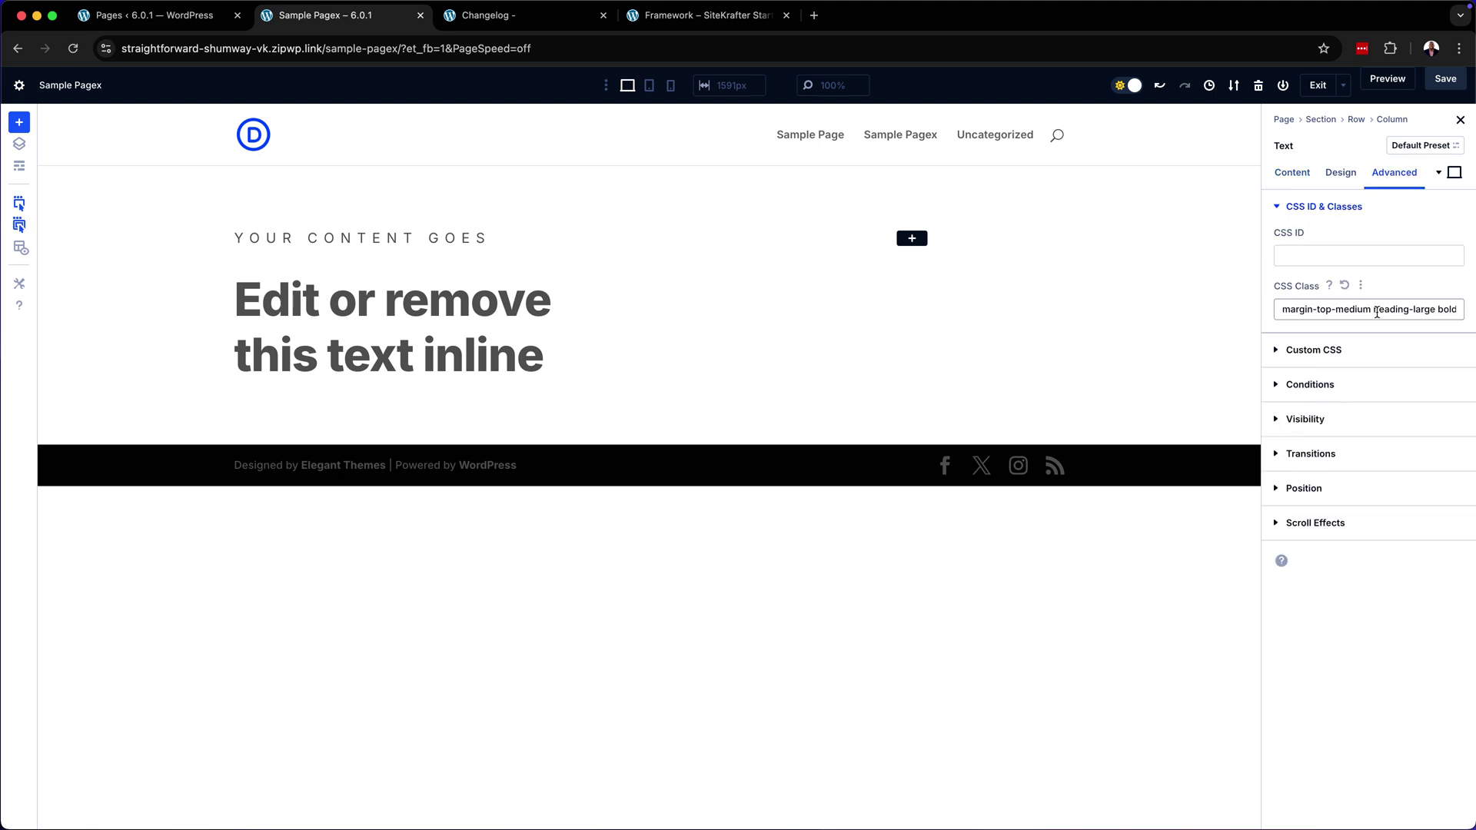
double_click(1370, 308)
type("small")
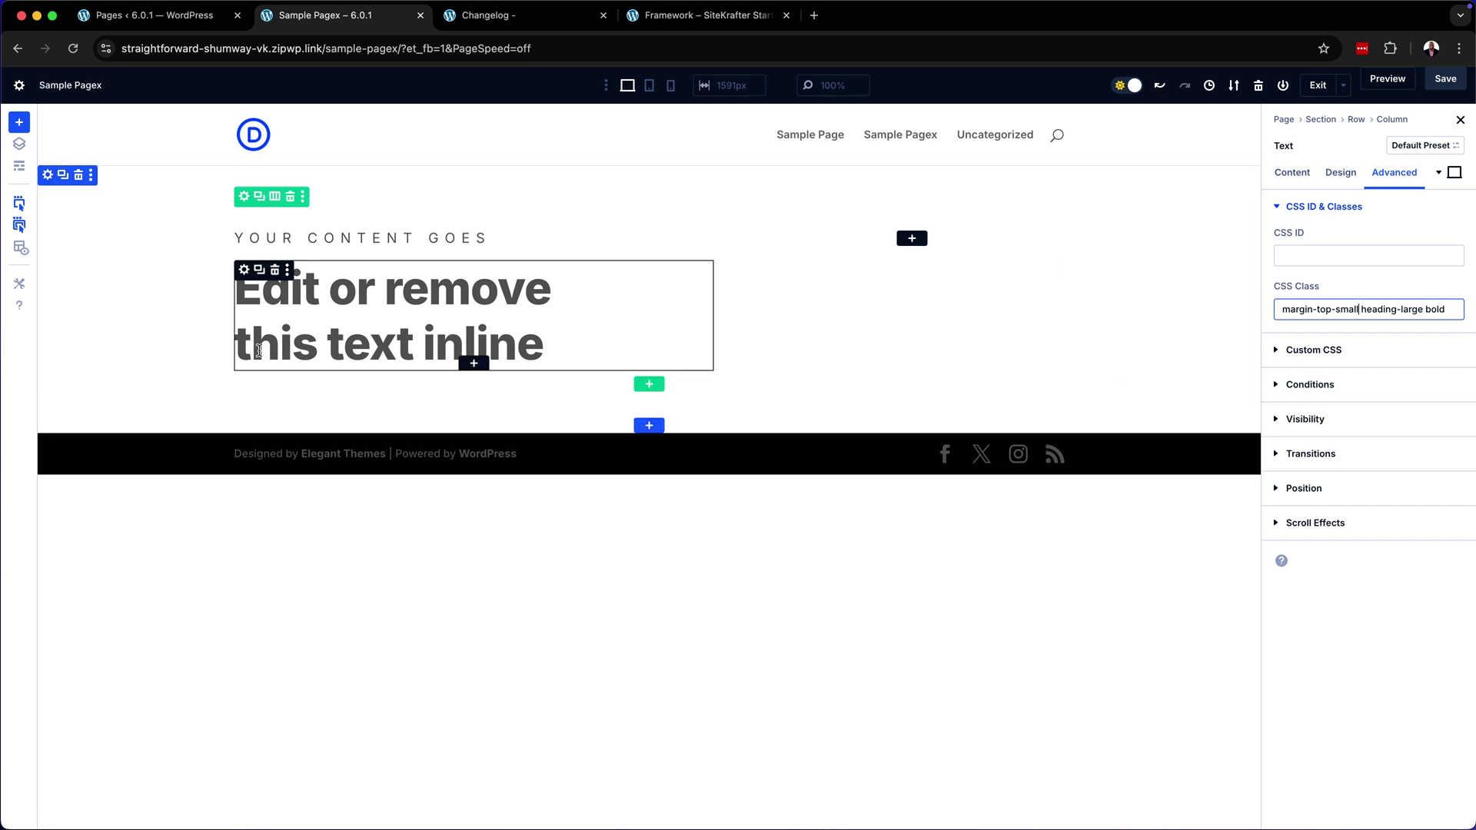
Give the section containing the text modules the CSS class "light"
left_click(48, 175)
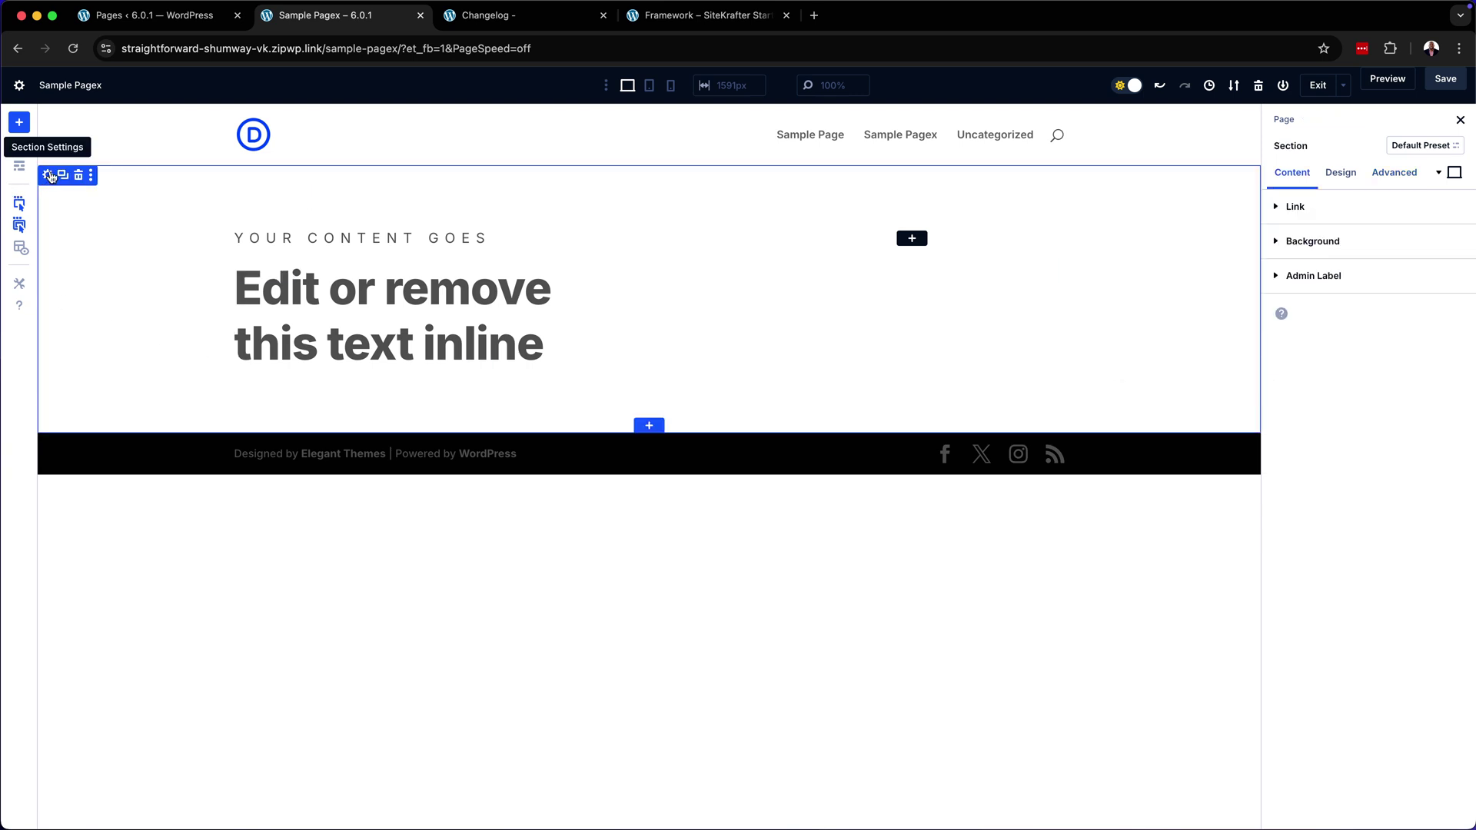
left_click(1368, 245)
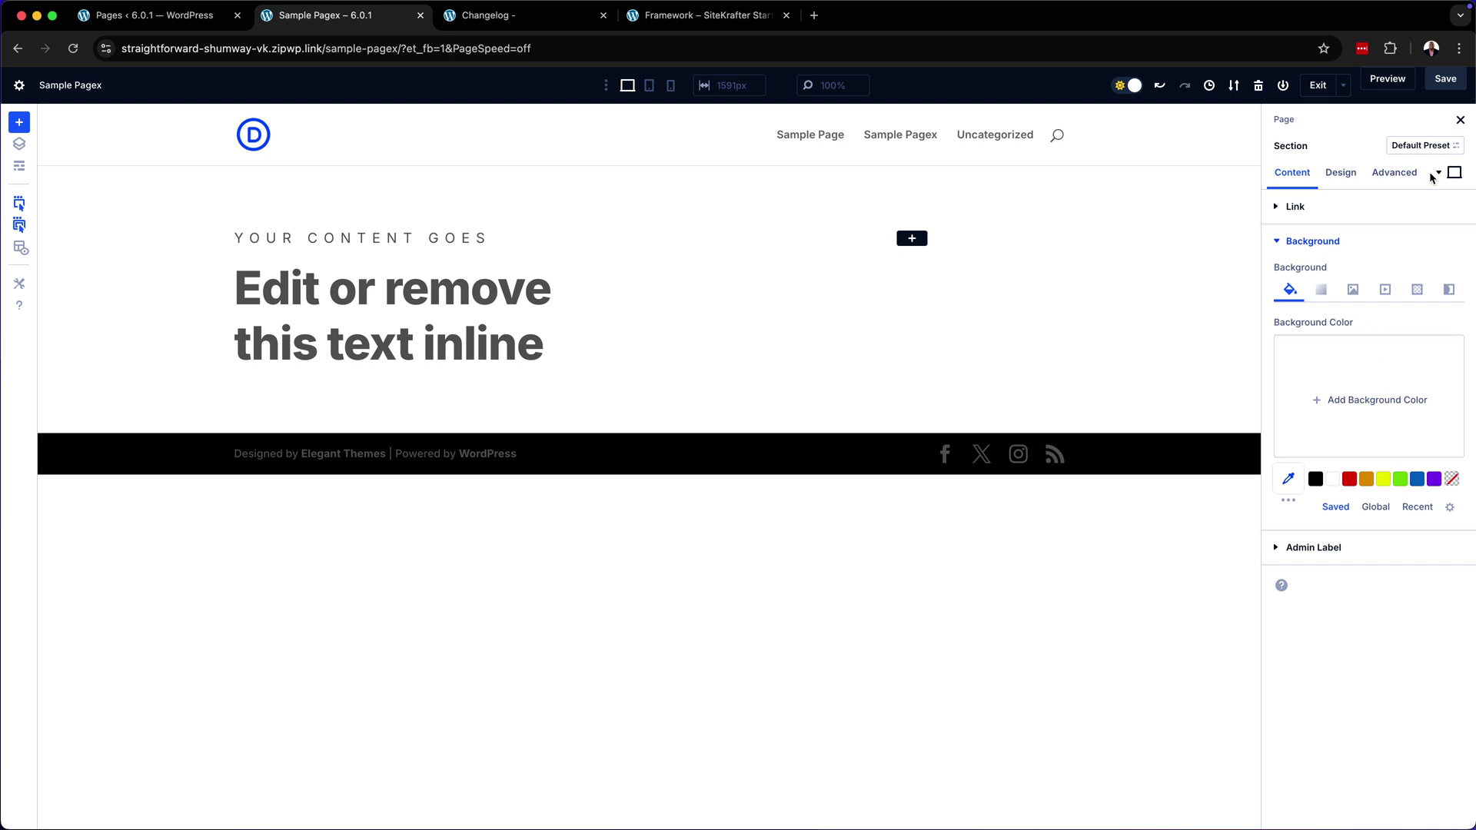
left_click(1403, 171)
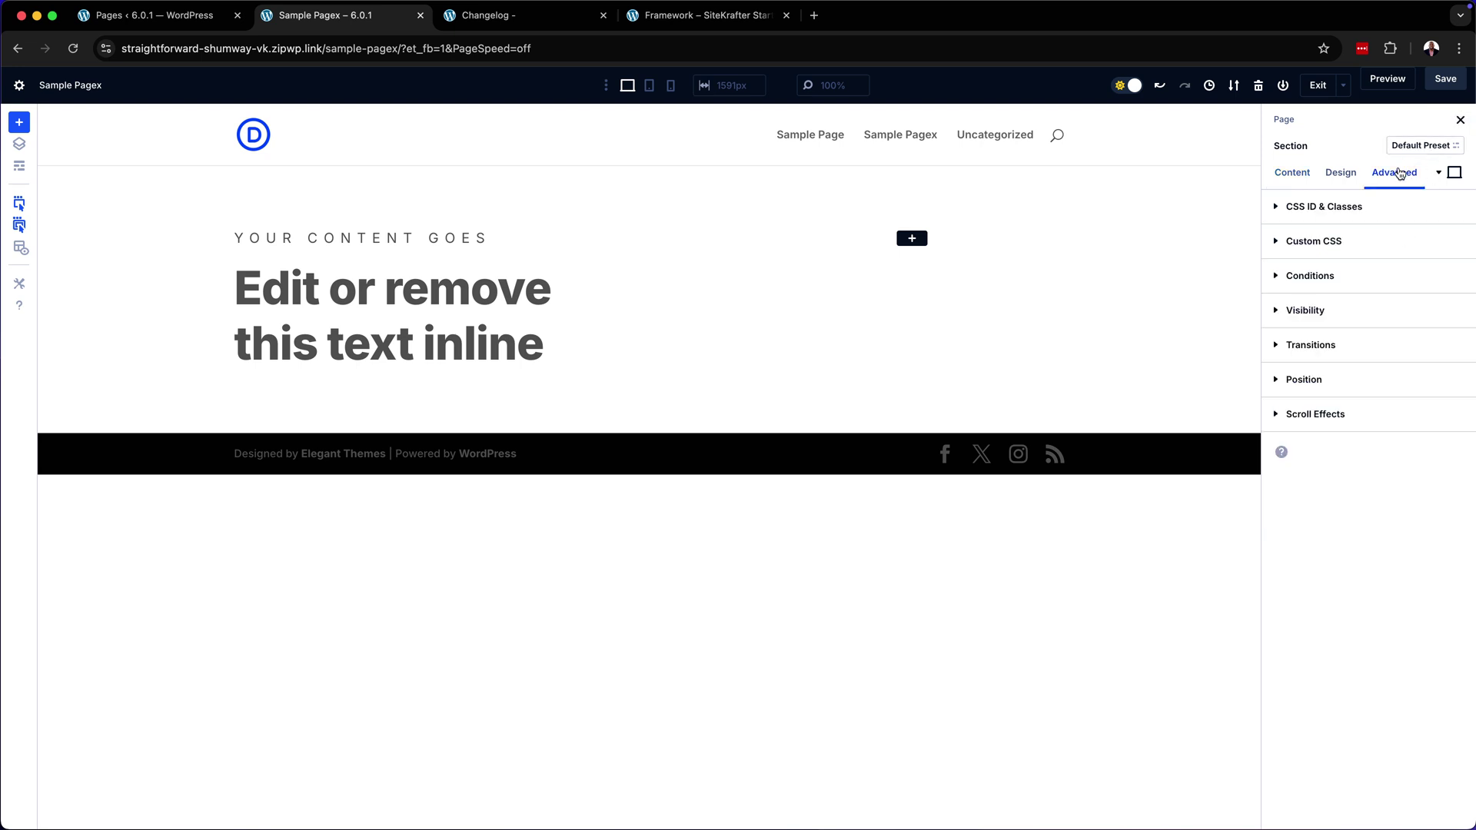
left_click(1377, 208)
left_click(1375, 309)
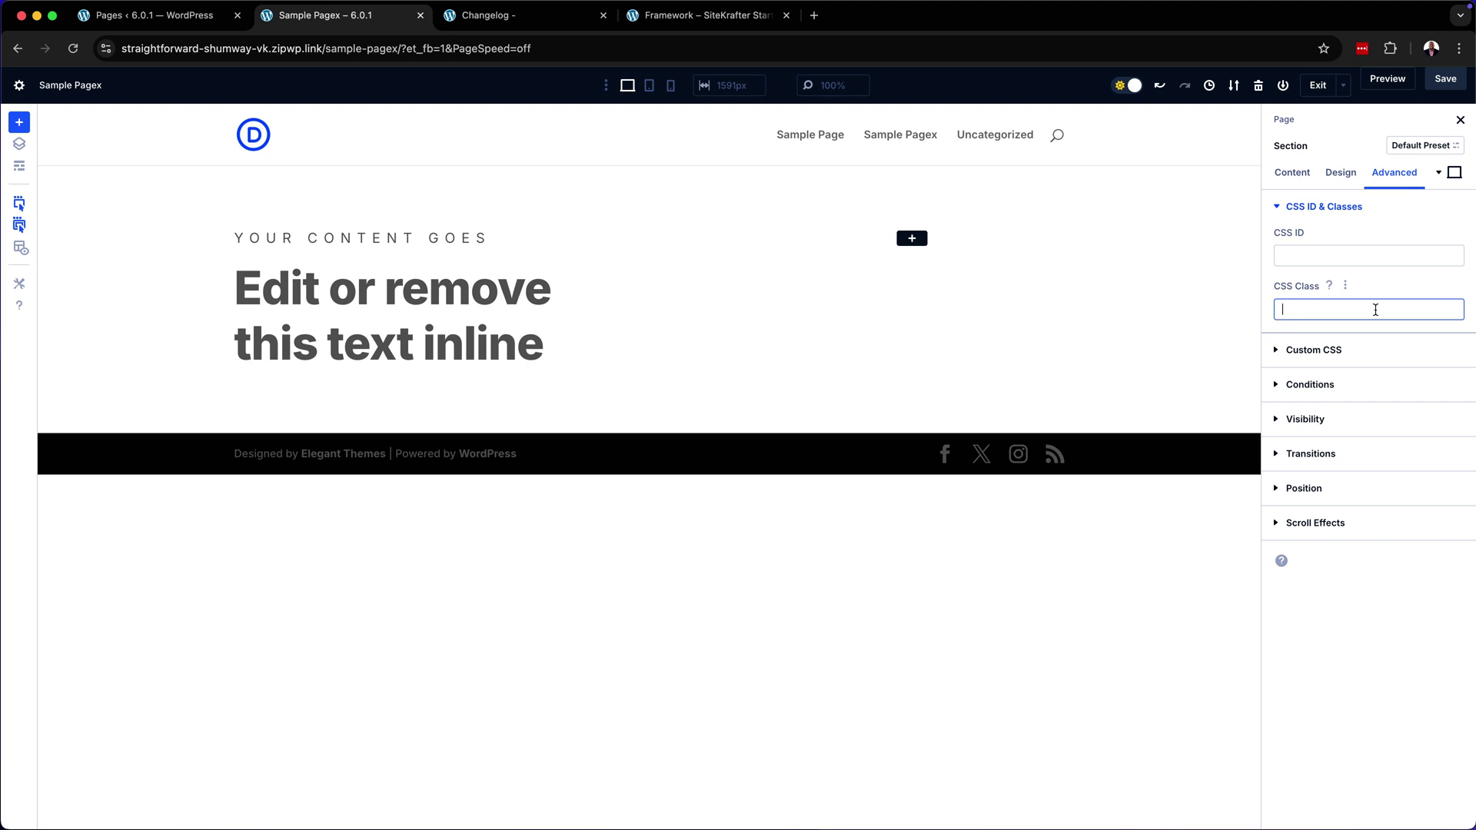
type("light")
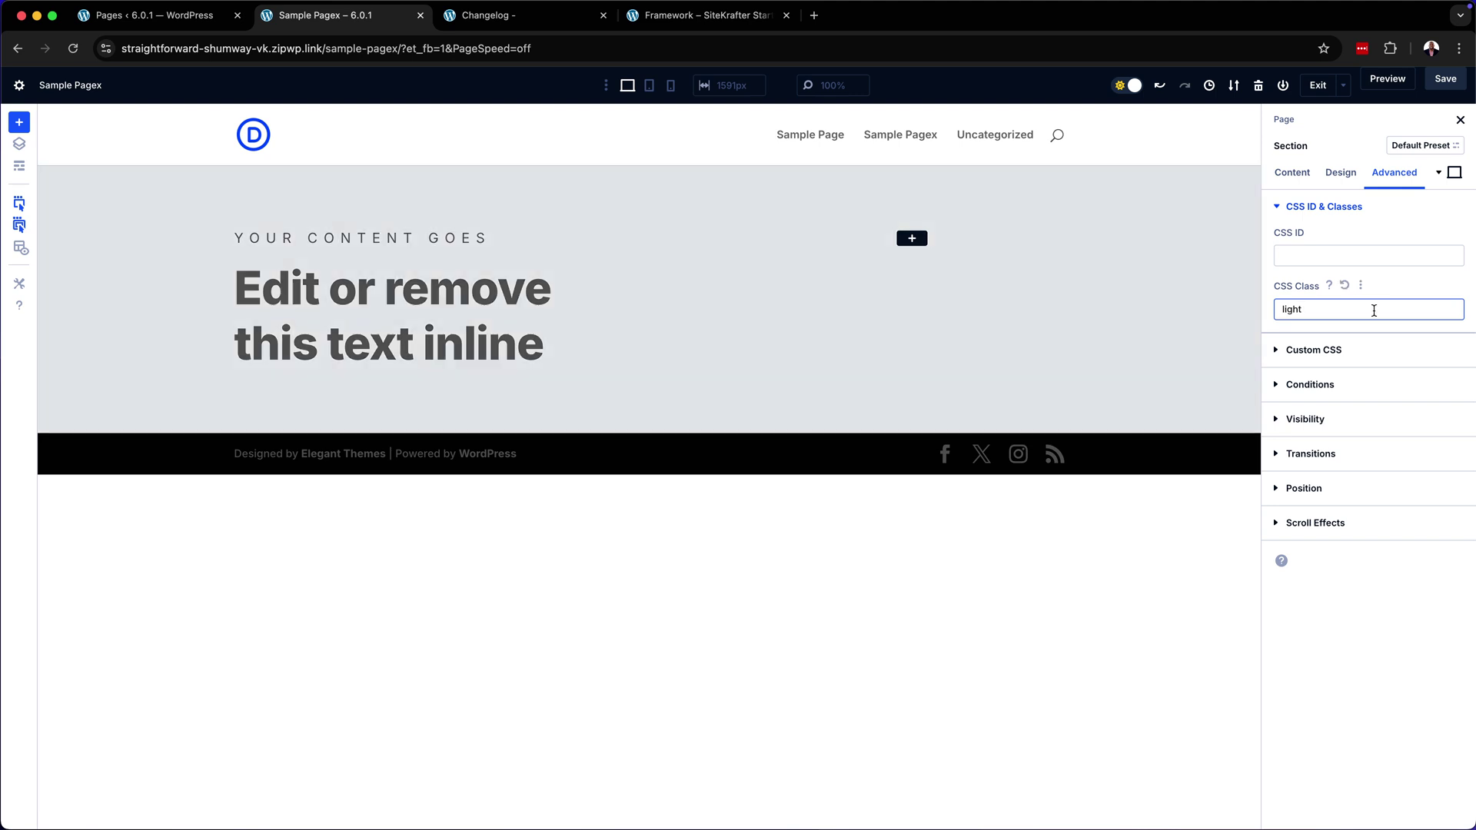
Duplicate the light section and change the lower copy's CSS class to "lighter"
left_click(62, 176)
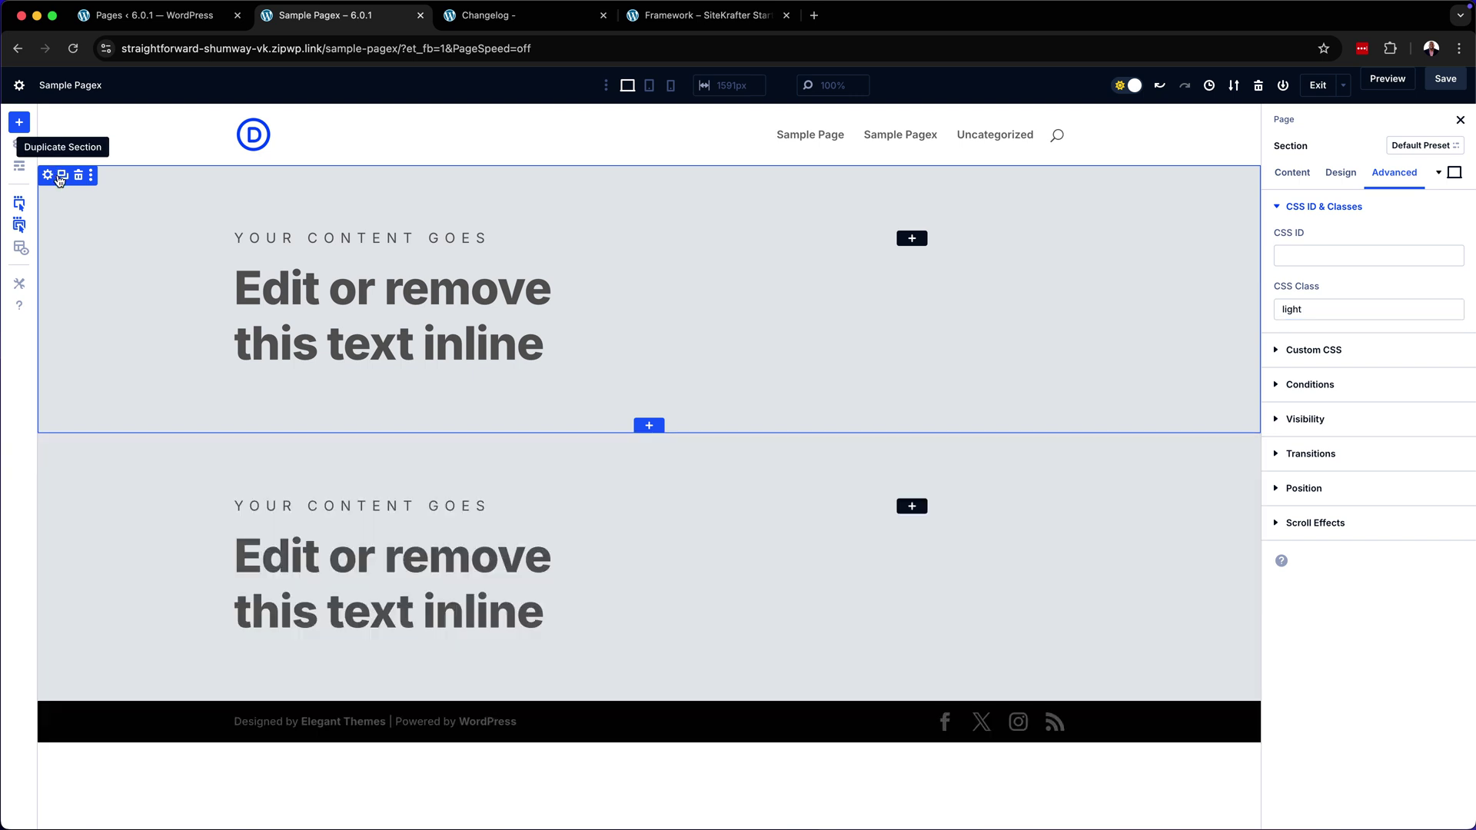
left_click(47, 444)
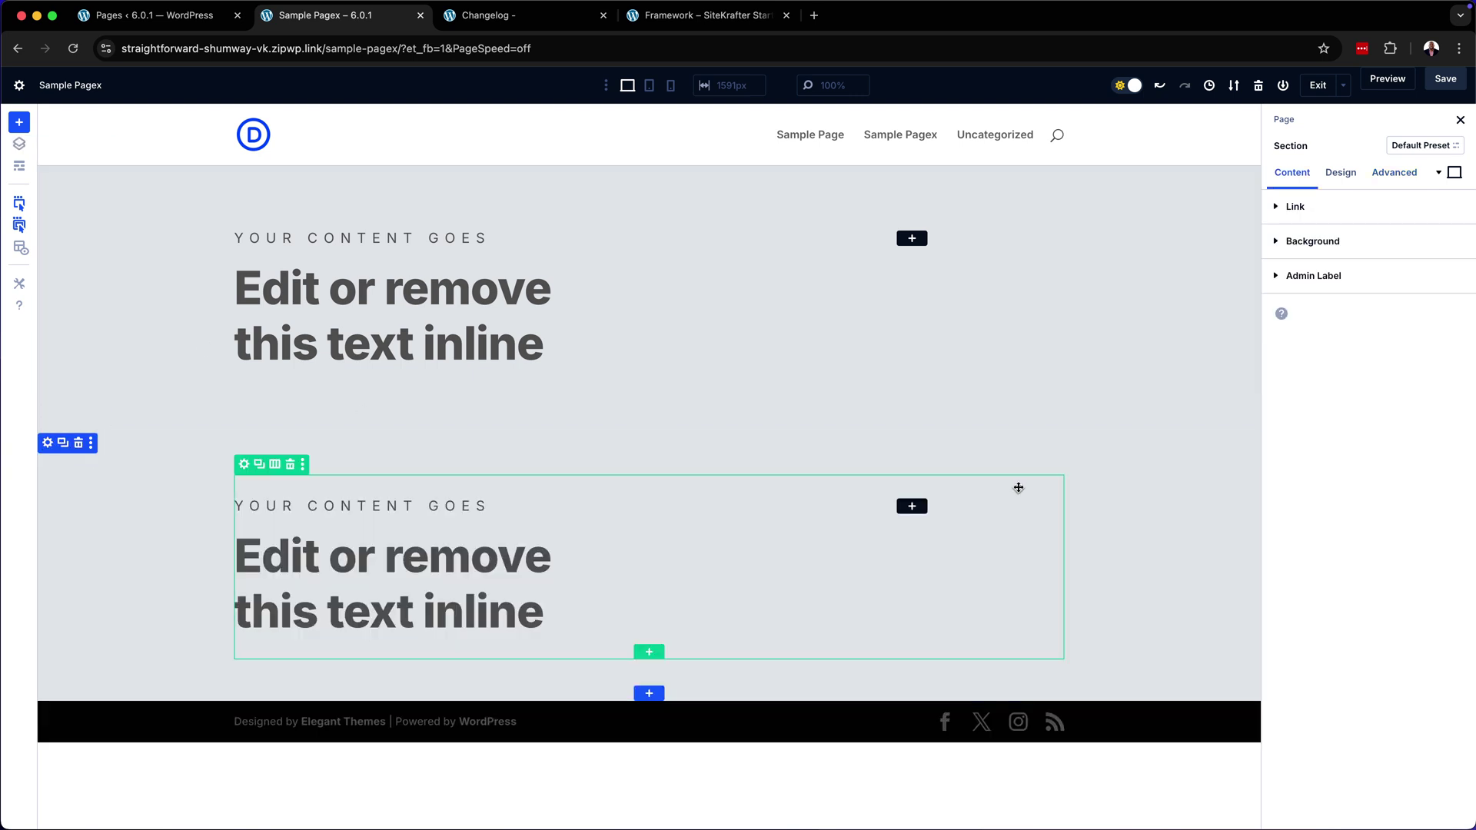
left_click(1388, 175)
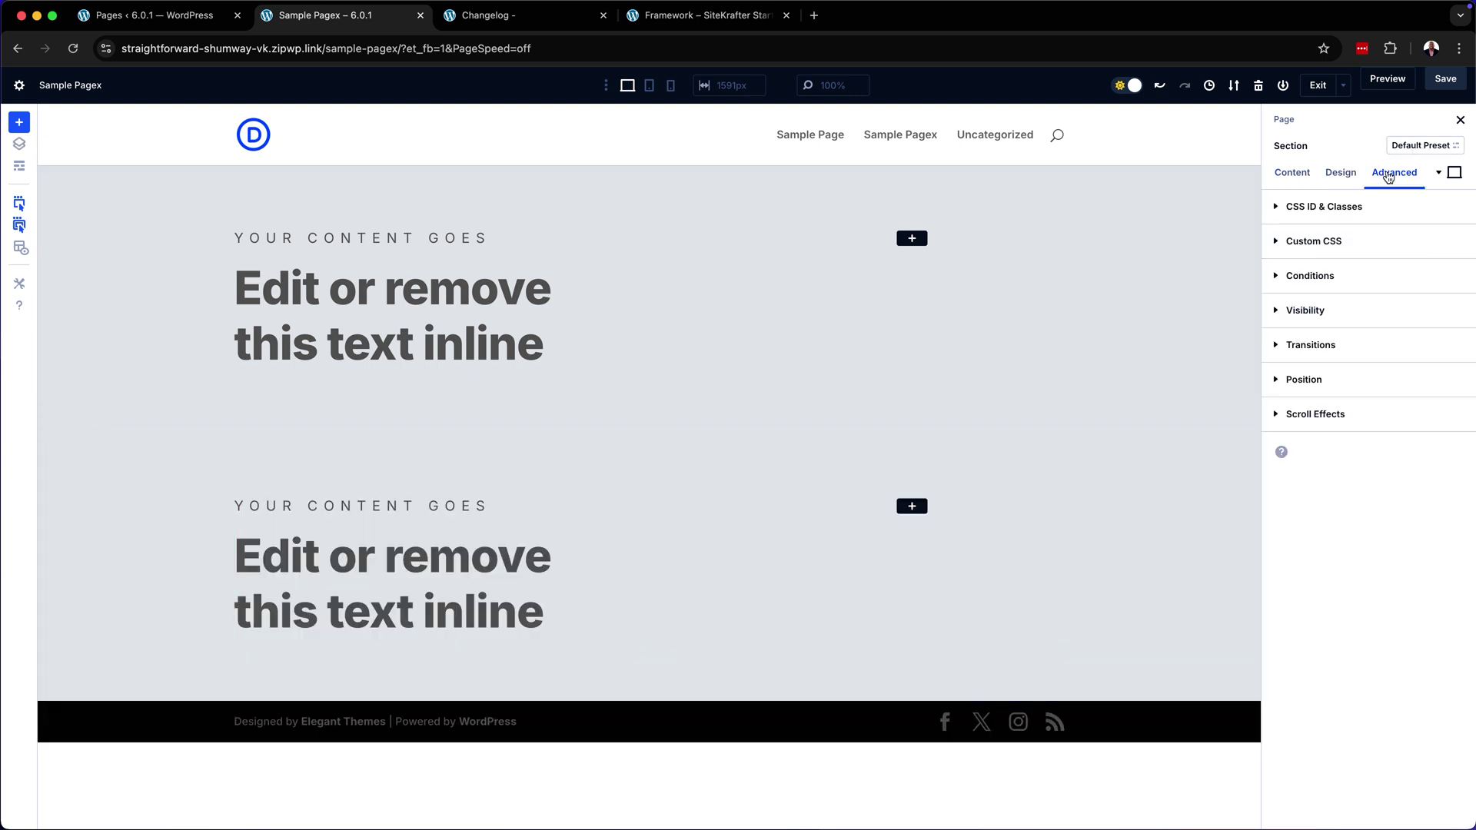
left_click(1352, 207)
left_click(1324, 310)
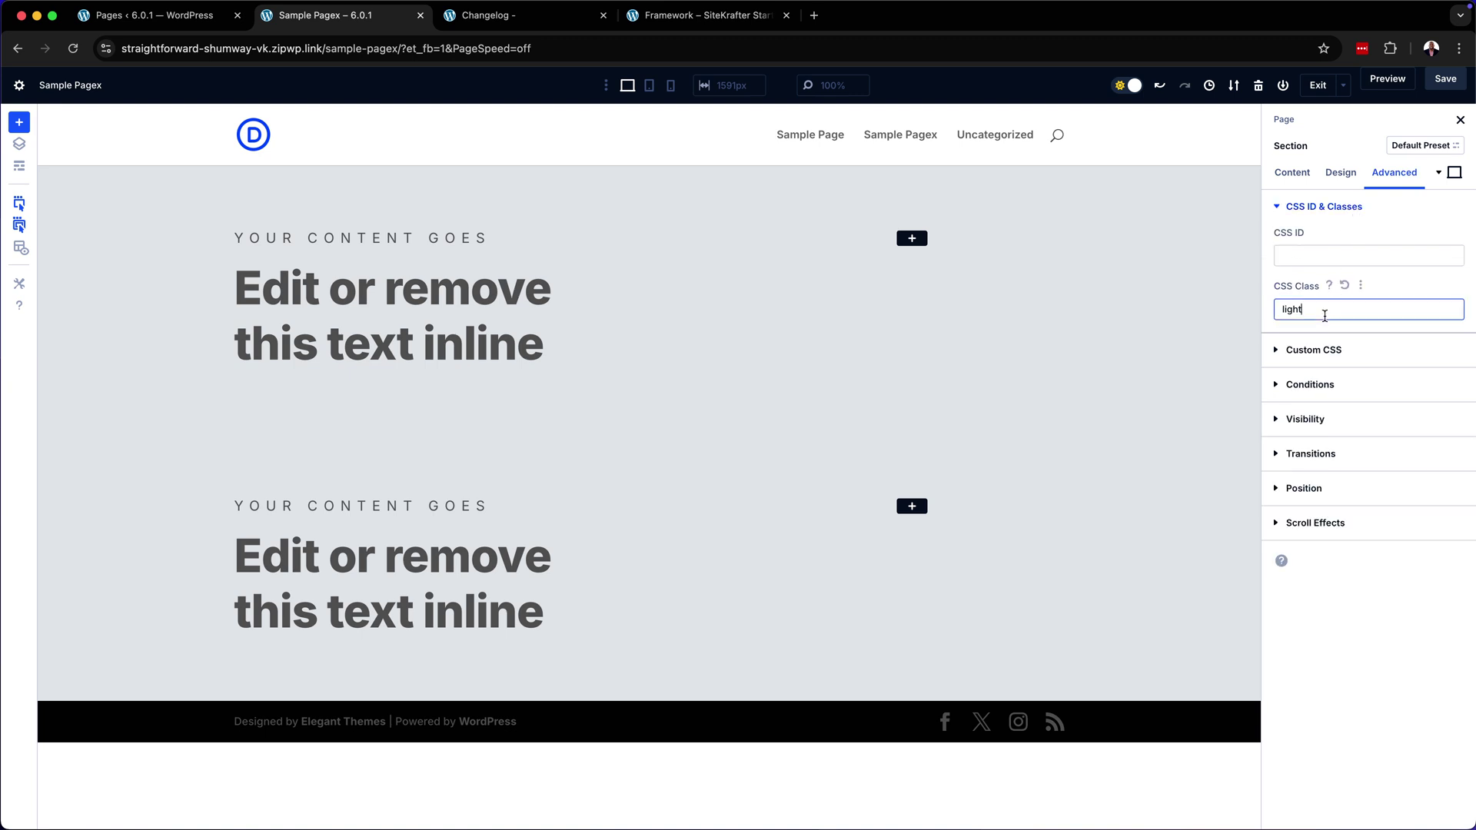
type("er")
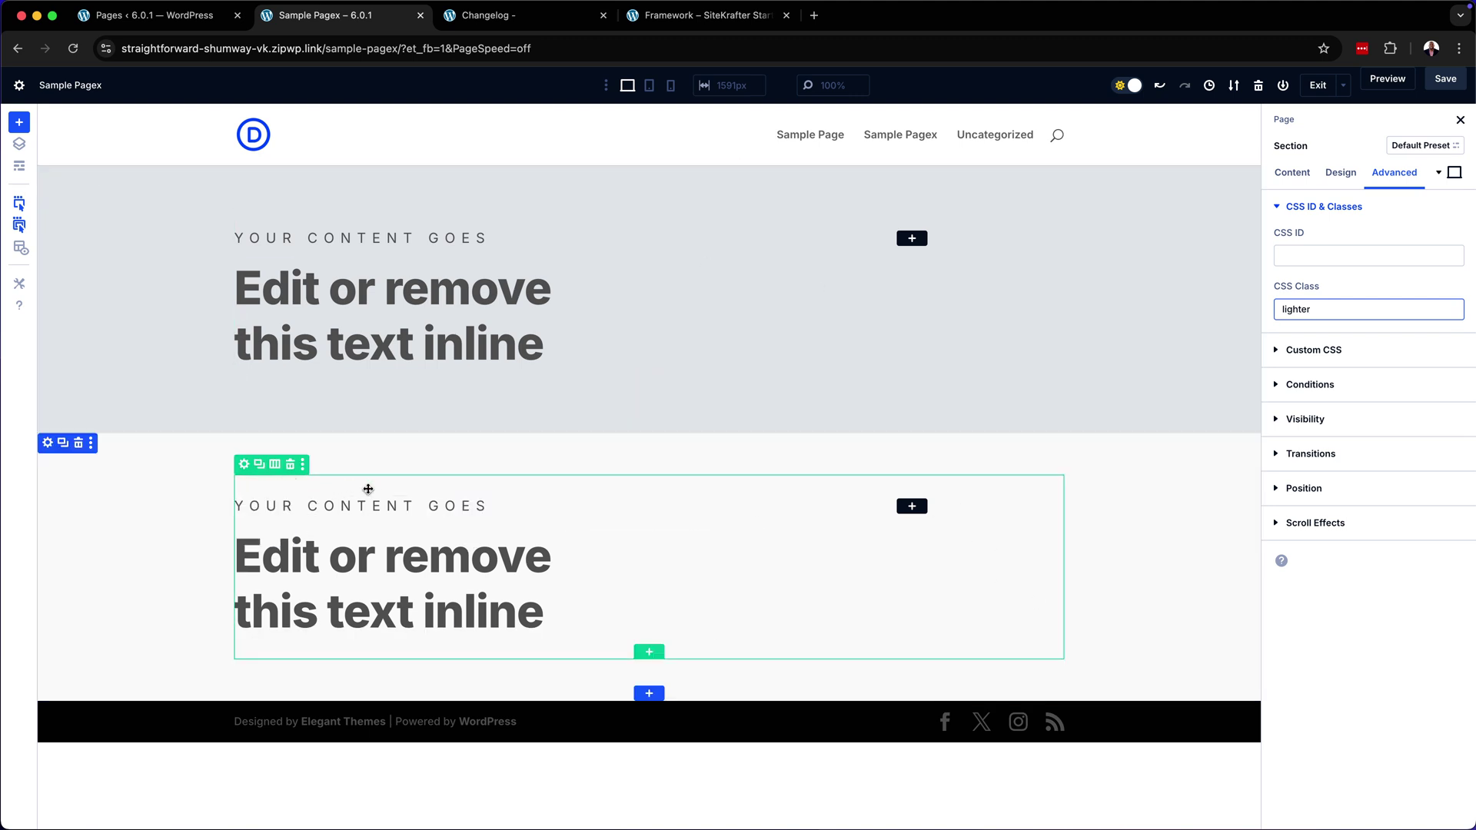
Give the row in the lower section the CSS classes "darker padding-large"
left_click(244, 465)
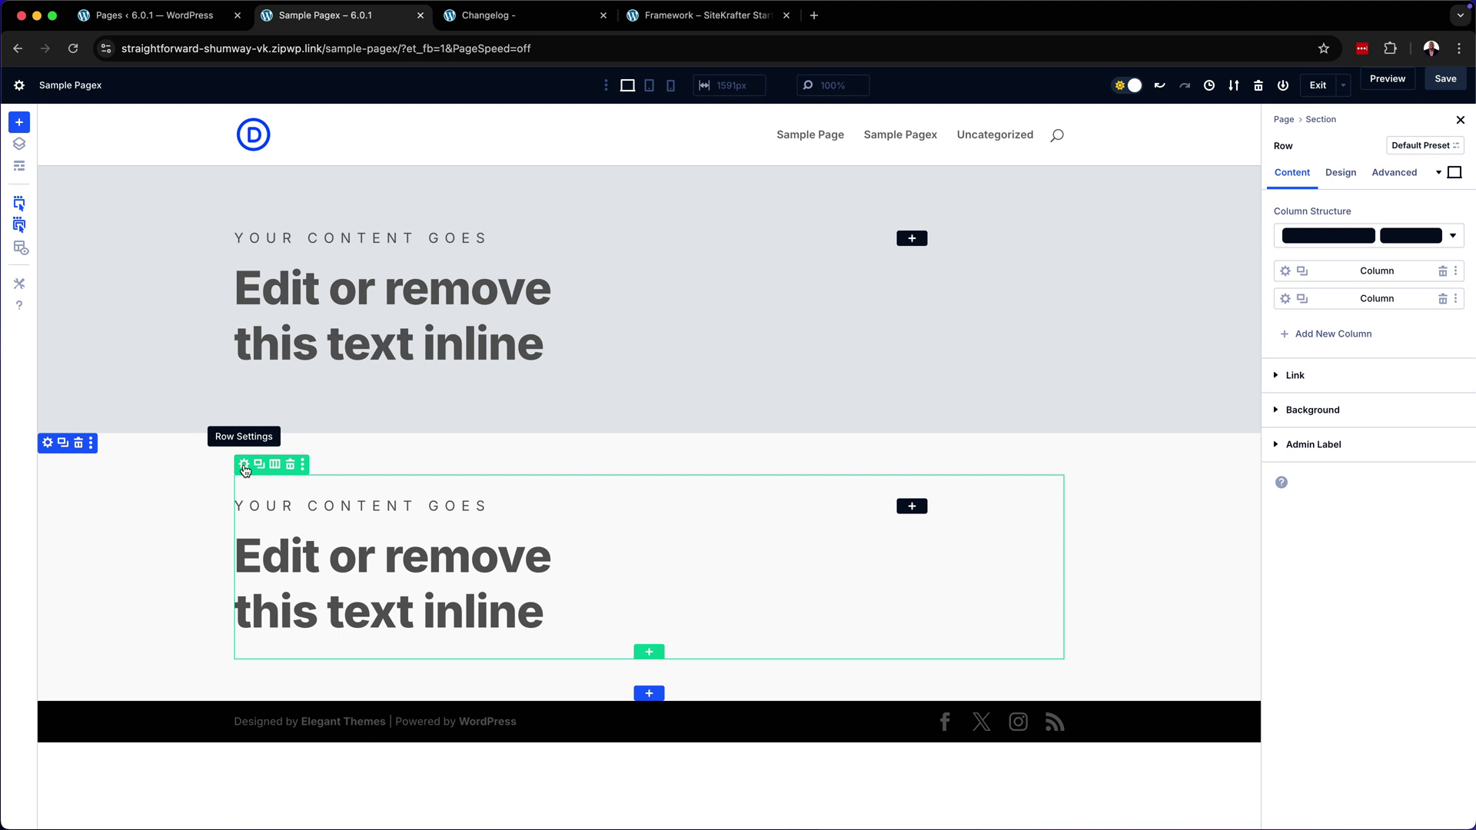
left_click(1383, 173)
left_click(1344, 207)
left_click(1324, 307)
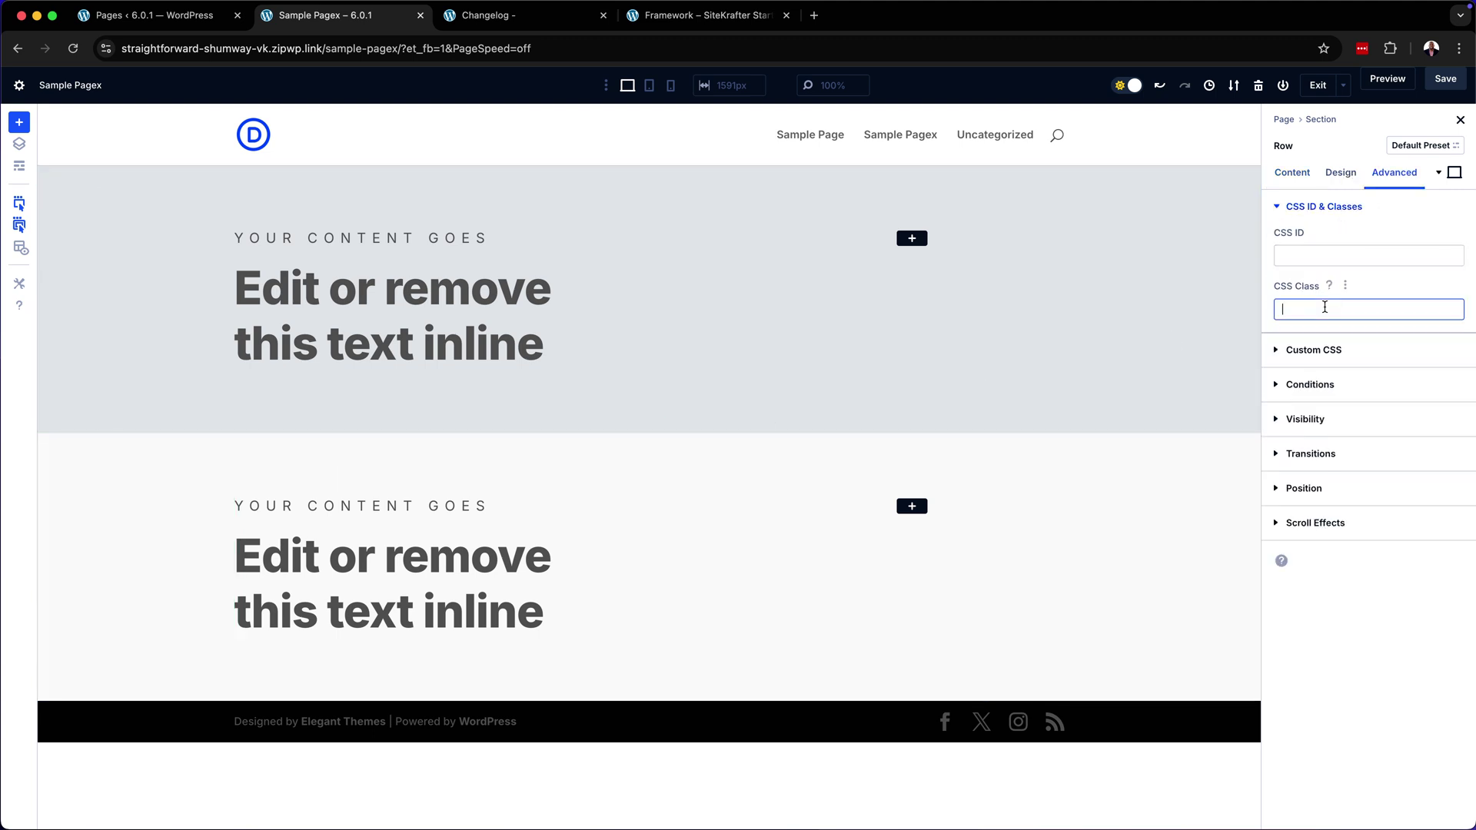
type("darker")
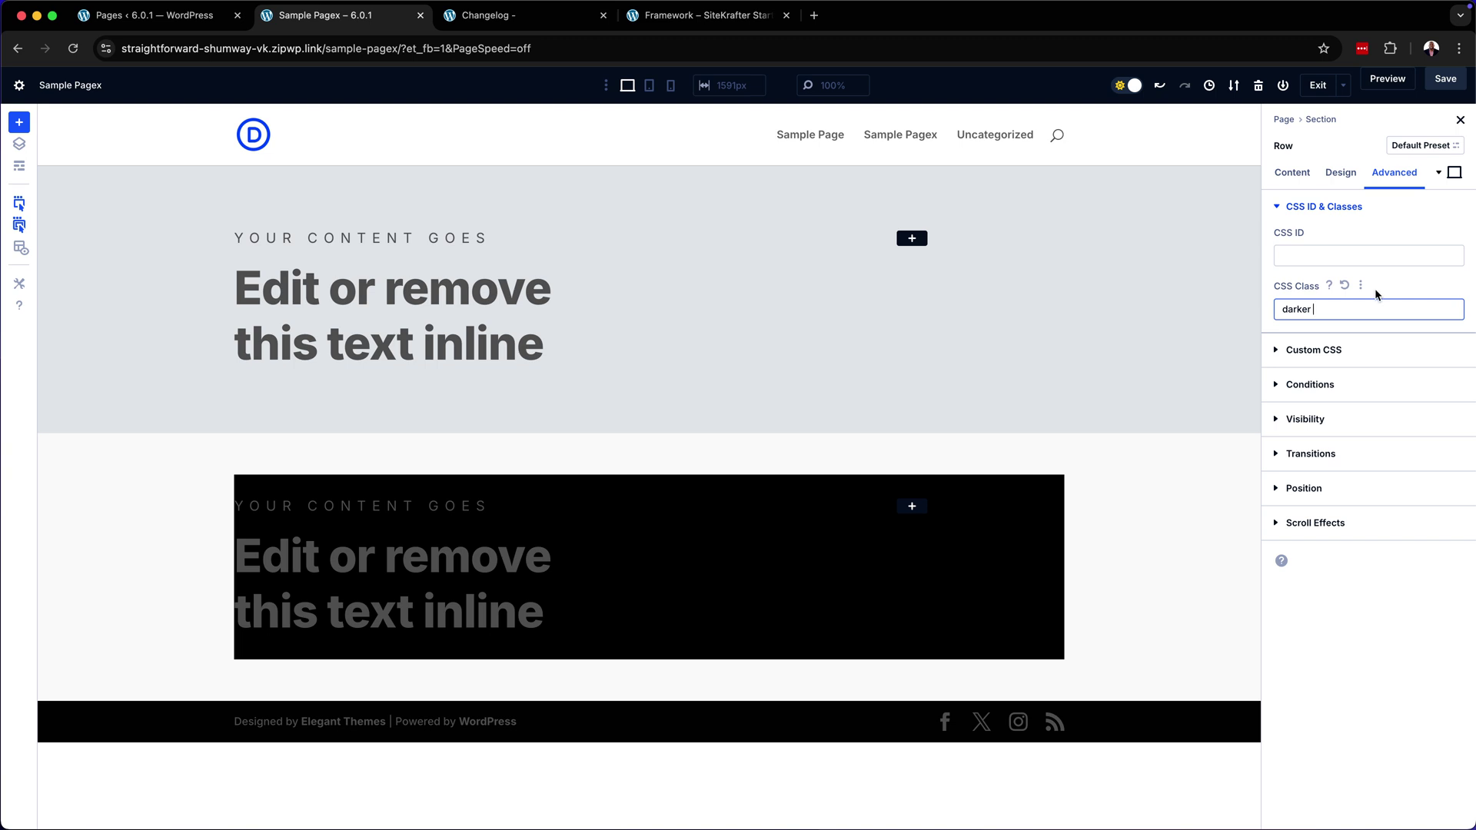
type("padding-large")
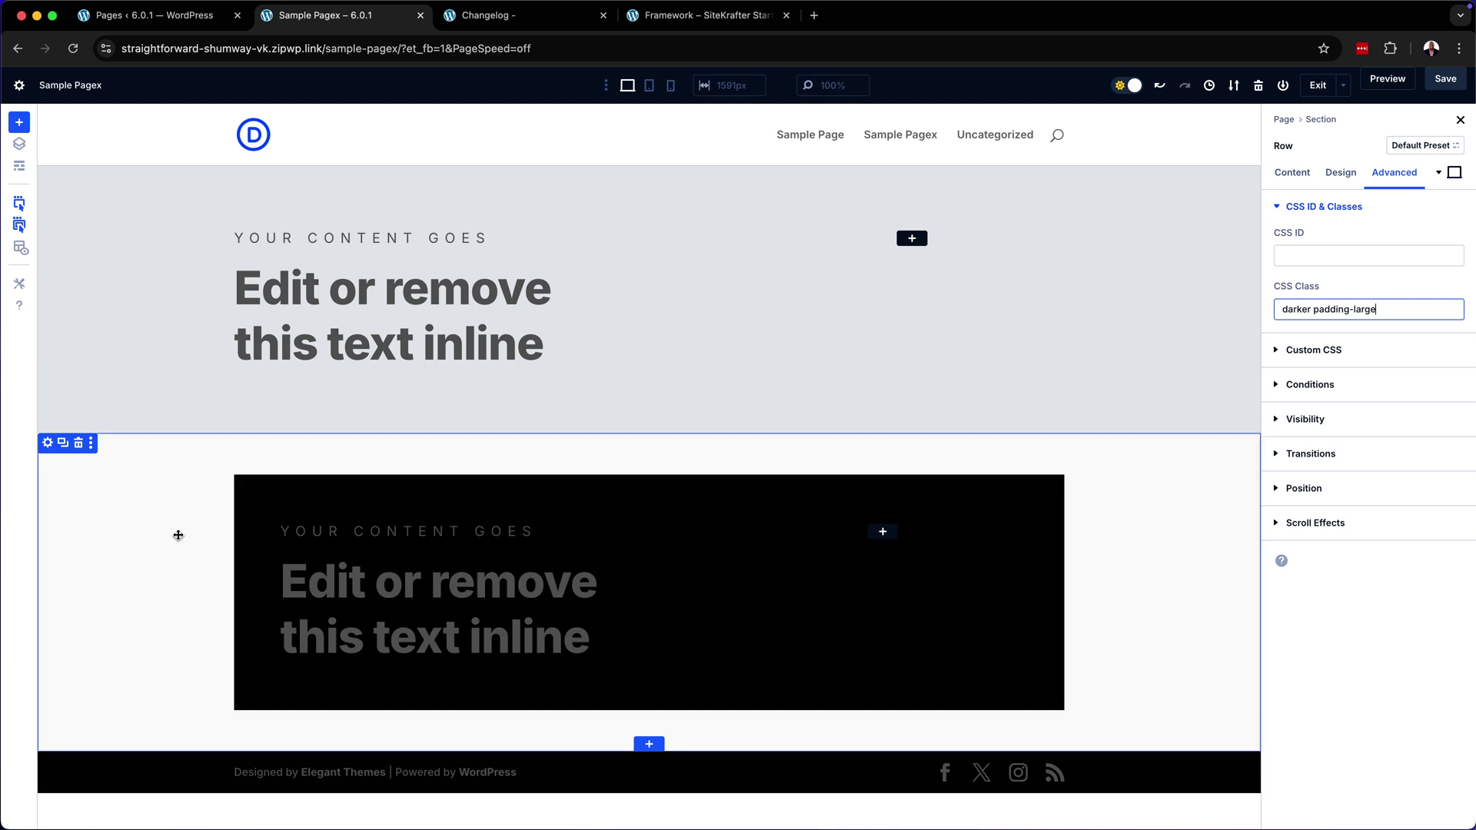
Duplicate the dark row in the lower section and add the class "margin-top-small" to the copy's existing CSS classes
left_click(884, 532)
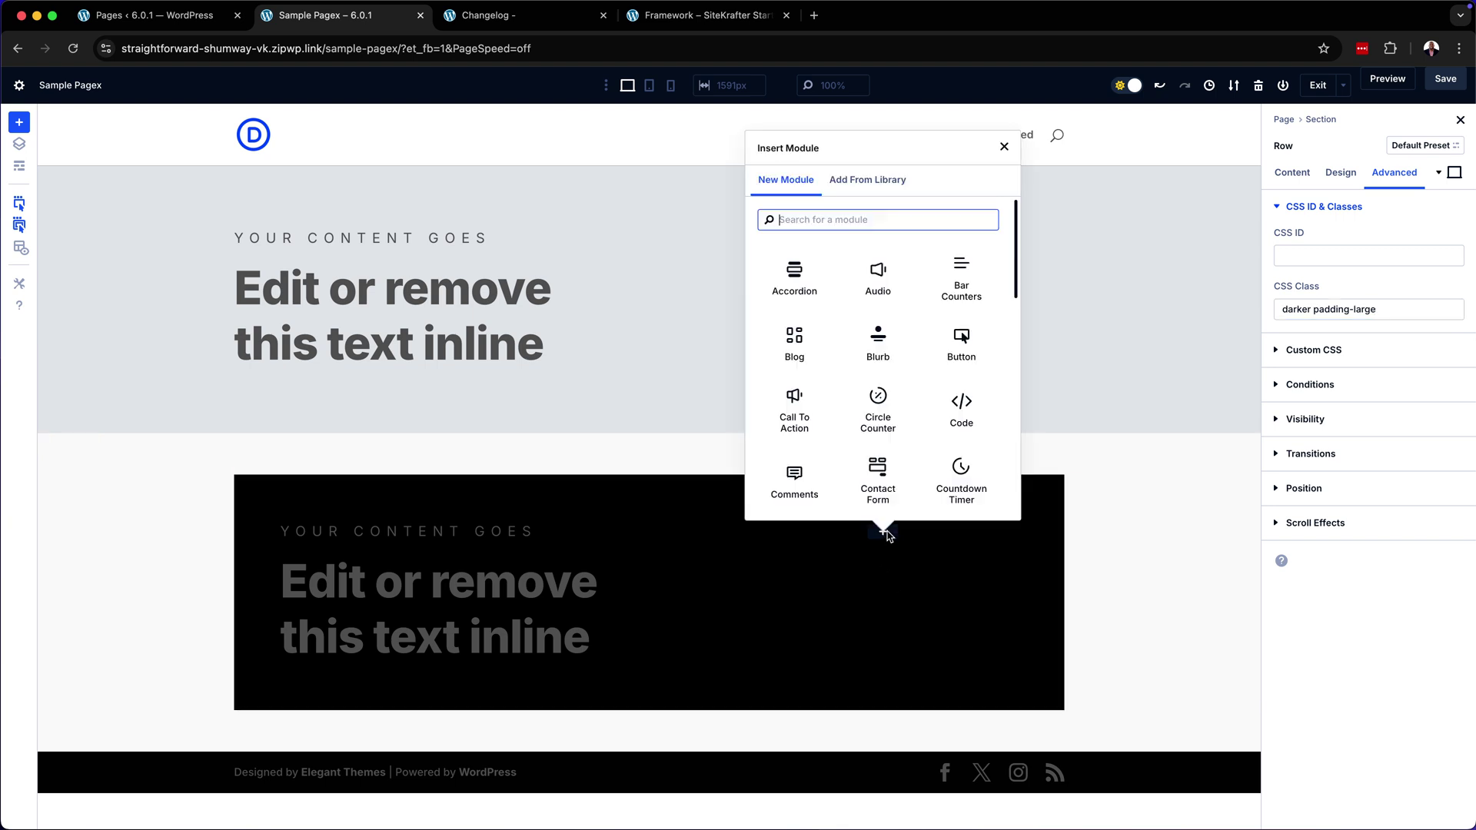
left_click(347, 558)
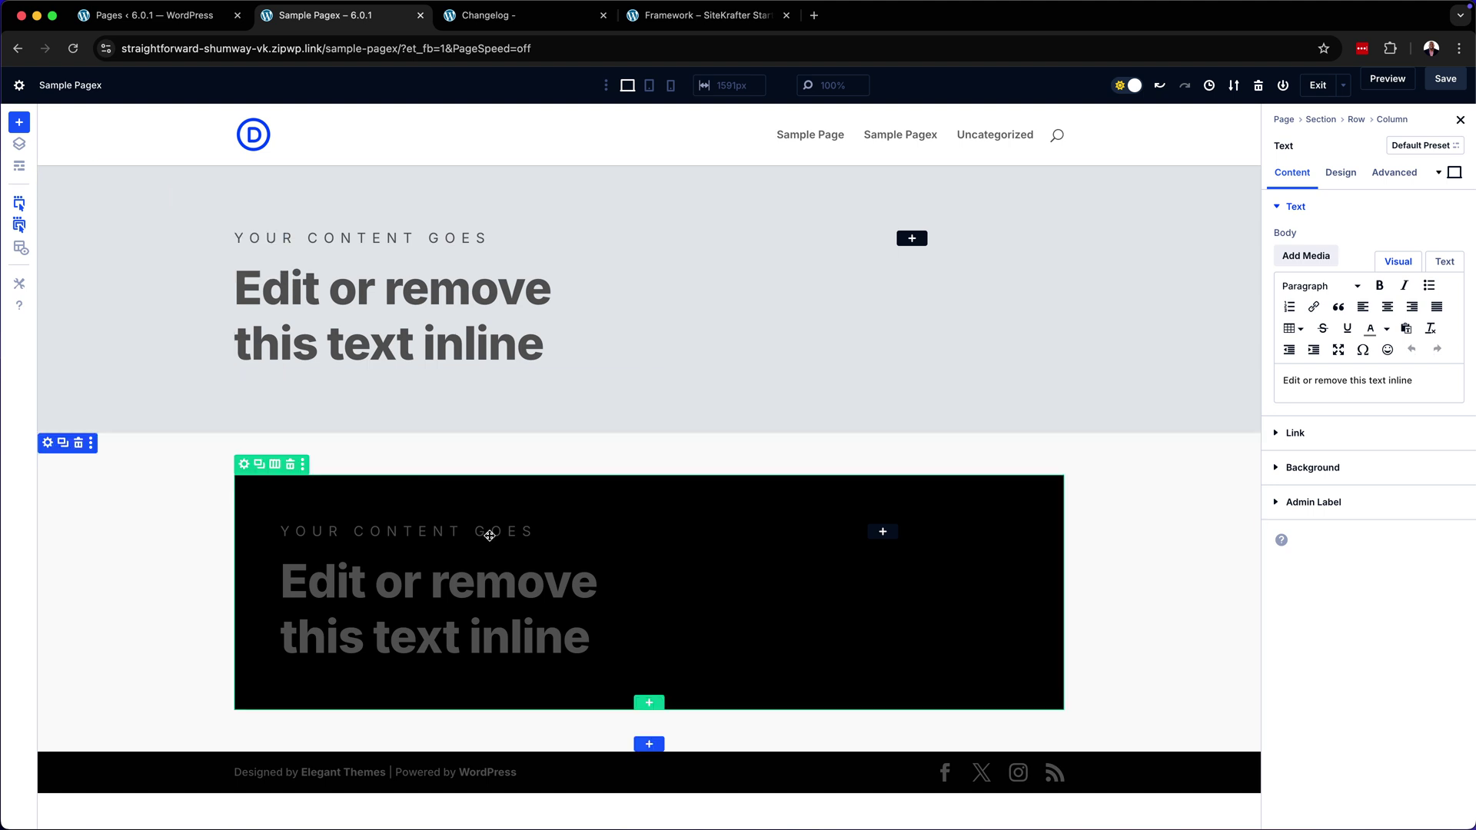
left_click(259, 465)
scroll(461, 576, "down", 3)
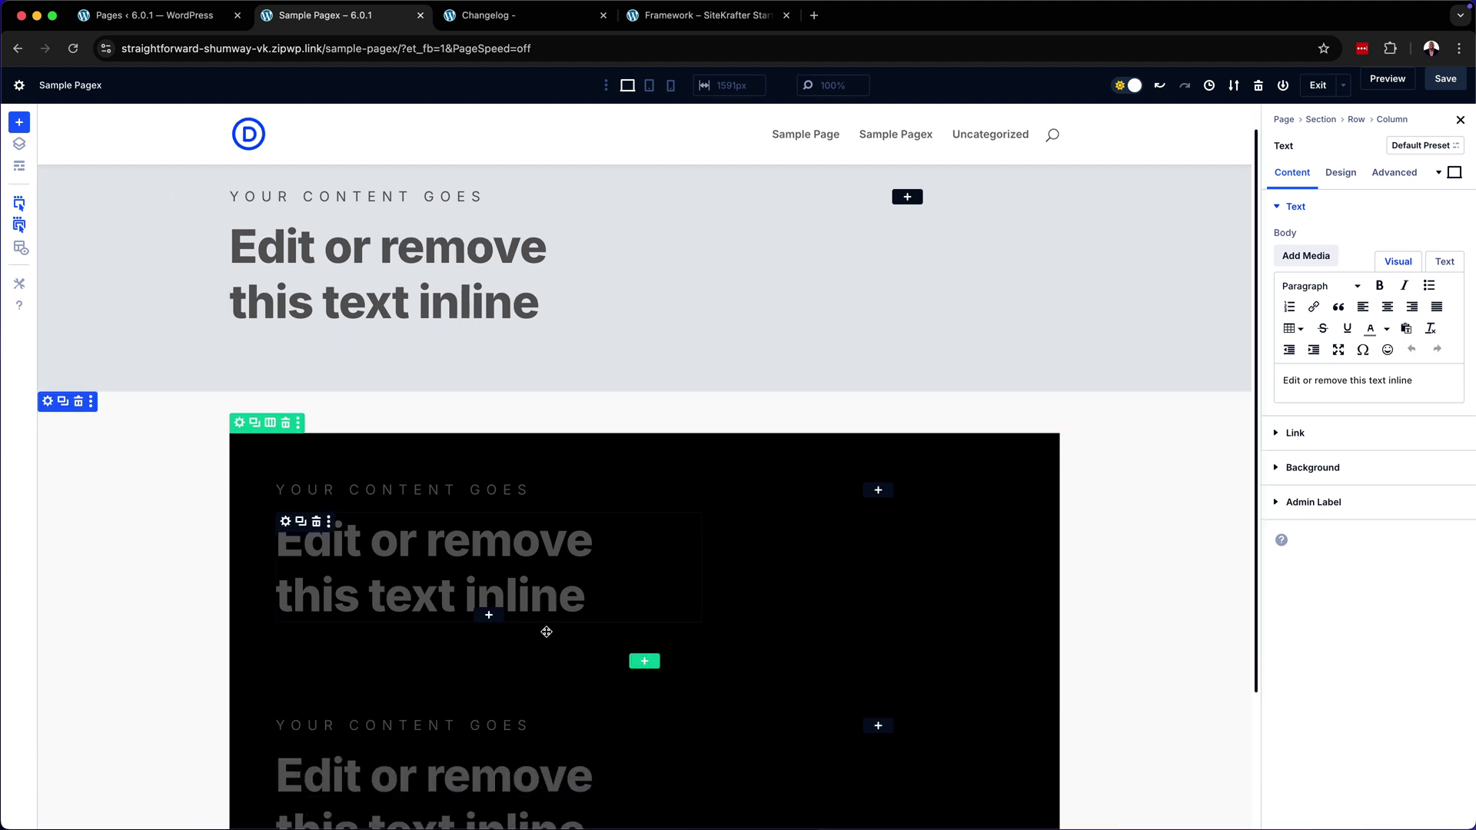
left_click(239, 571)
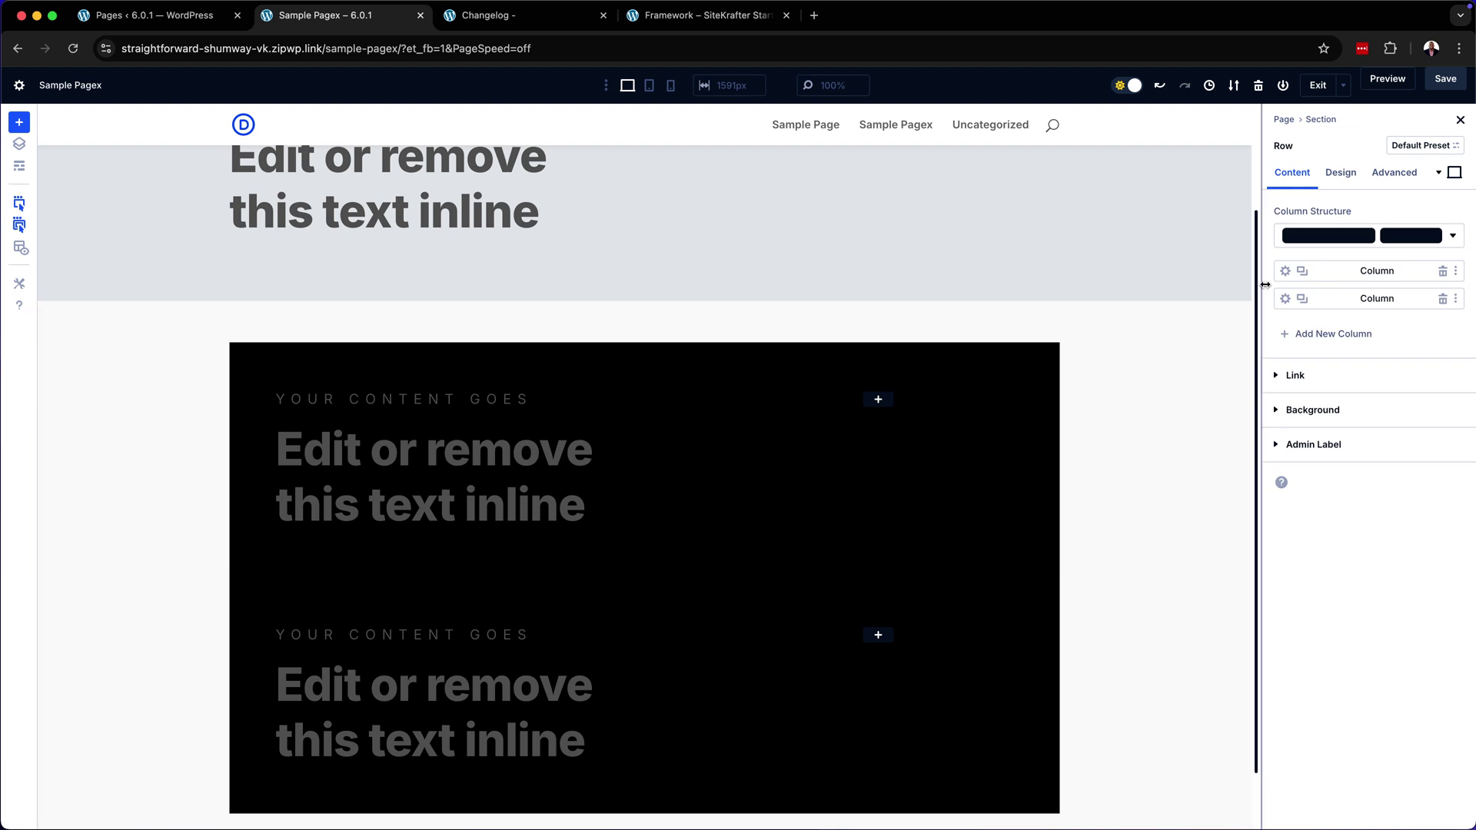
left_click(1391, 173)
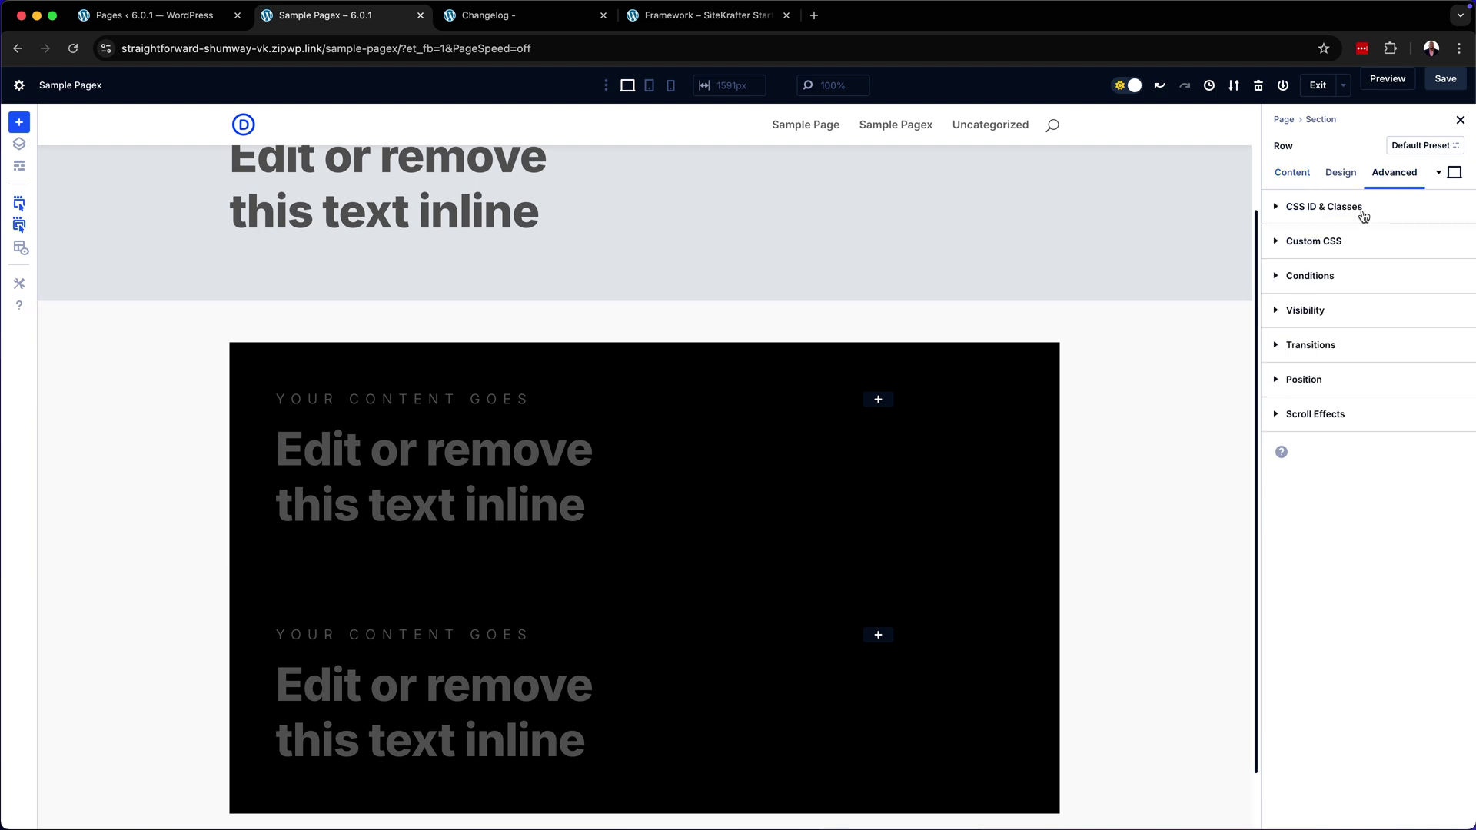
left_click(1365, 217)
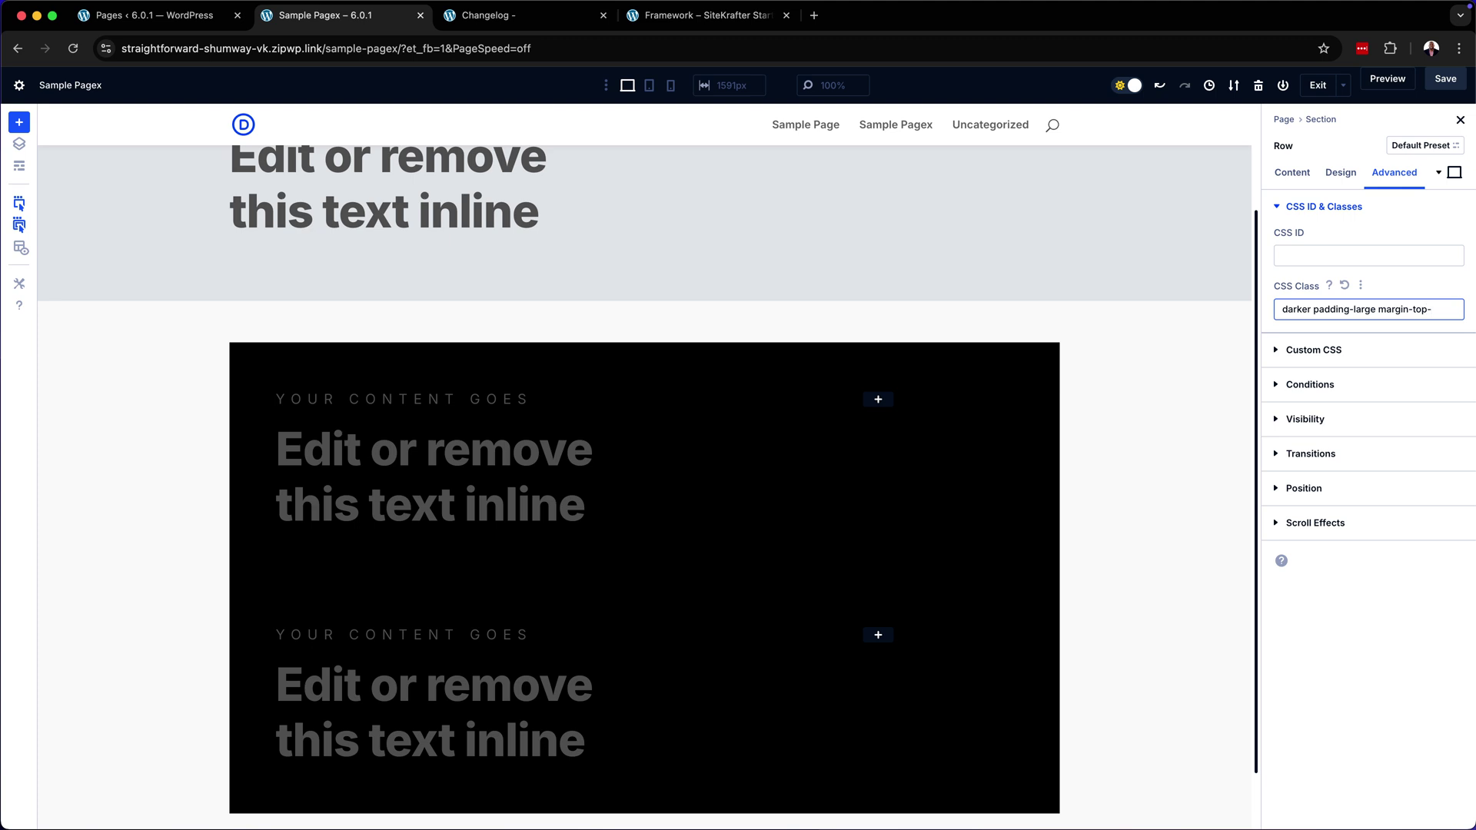
type("ll")
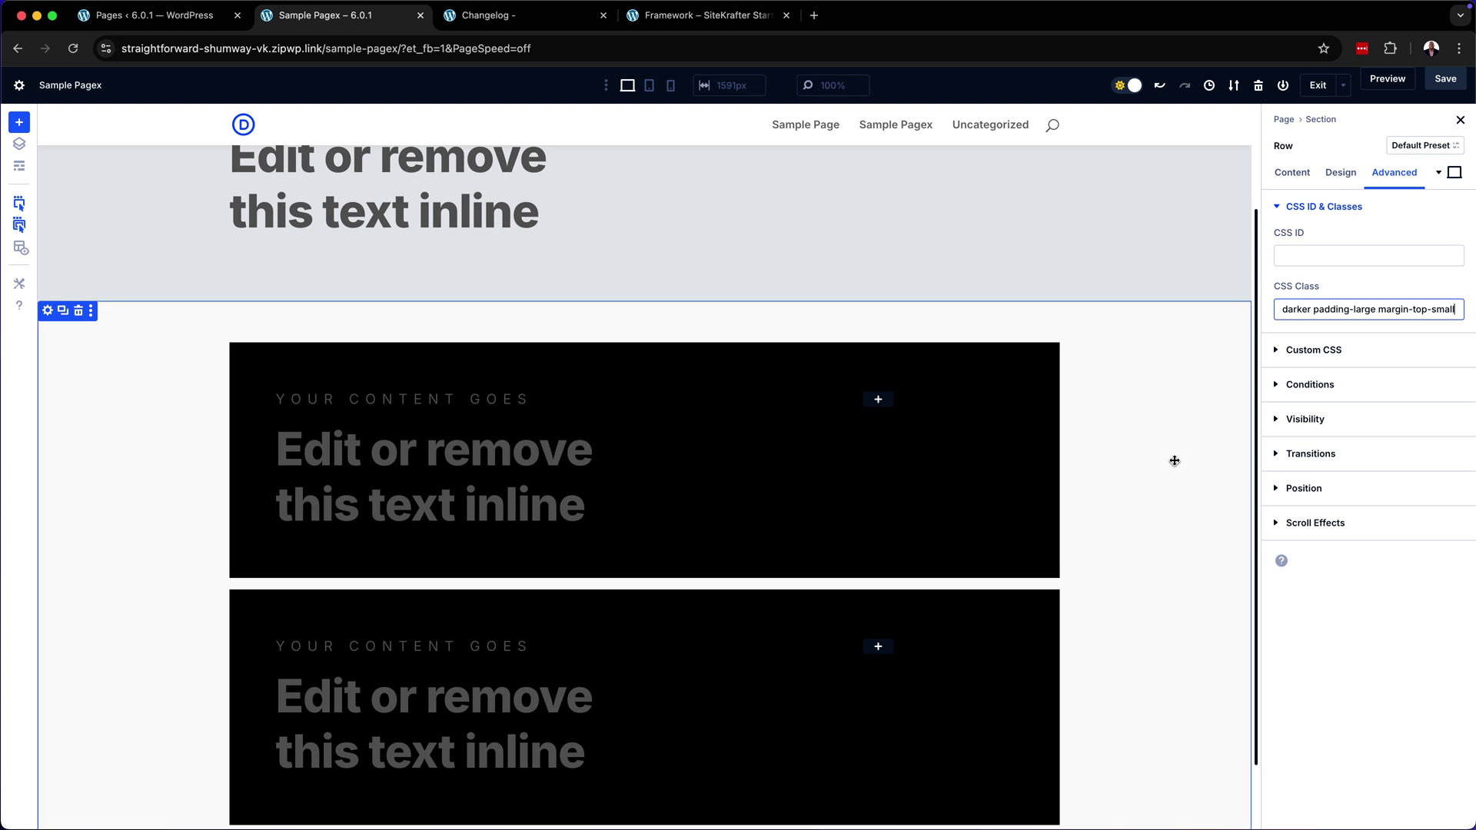
Change the duplicated row's "darker" class to "dark", keeping its padding and margin classes
left_click(1311, 309)
key("BackSpace")
key("BackSpace")
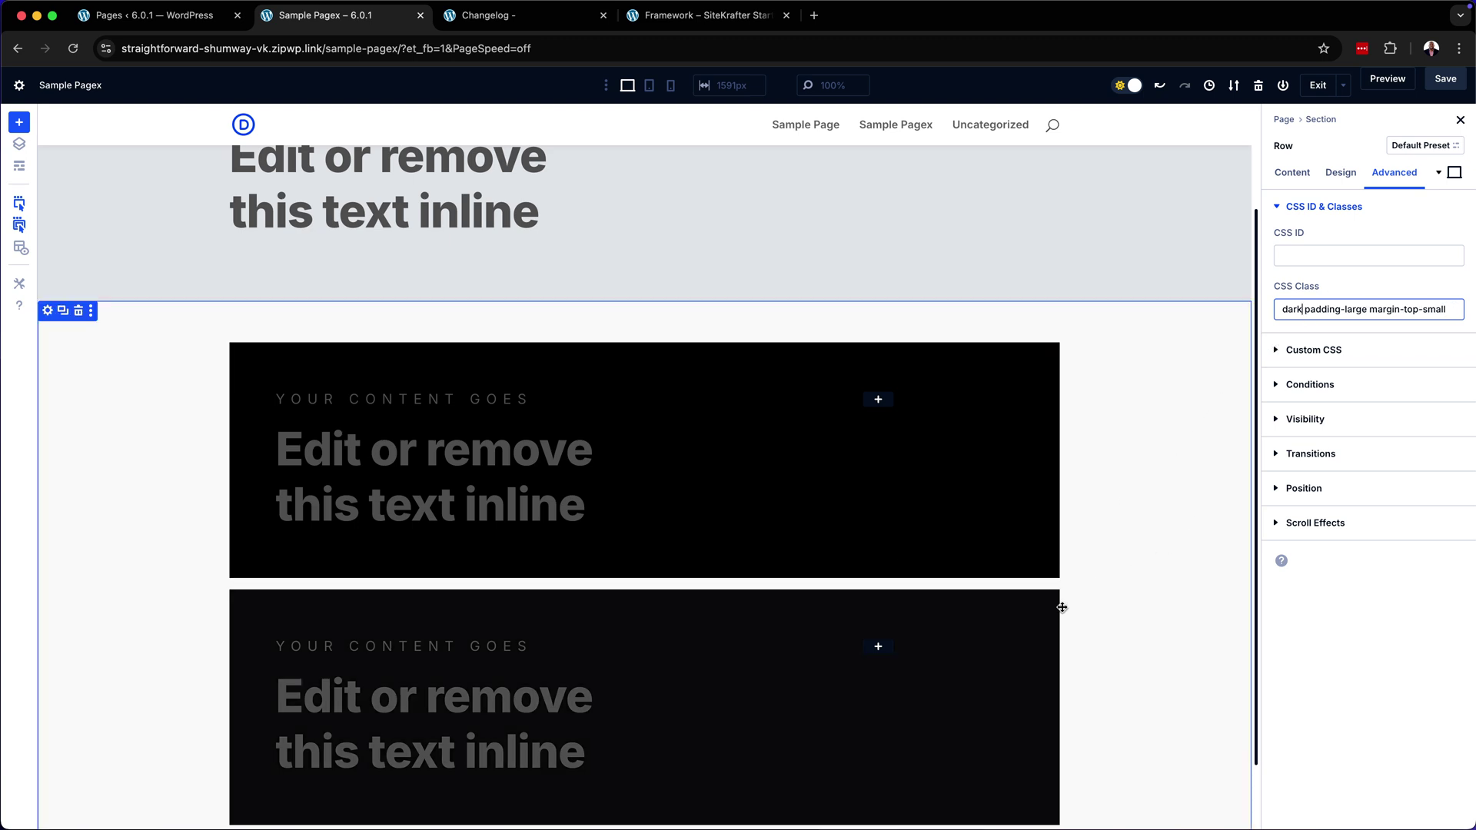
Replace the CSS class of the lower section holding both dark rows with "darker"
scroll(1053, 538, "down", 2)
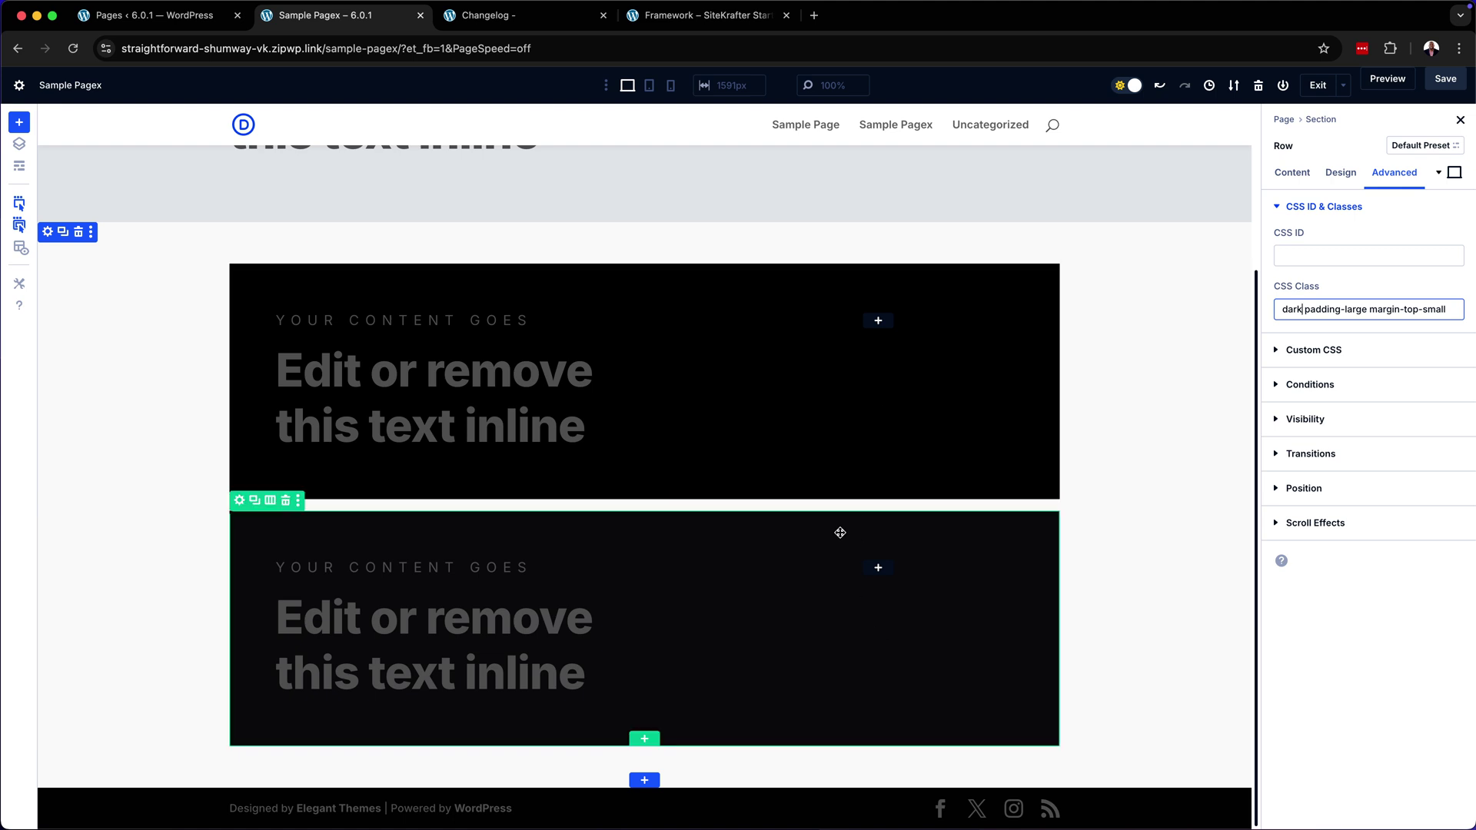
scroll(146, 295, "up", 1)
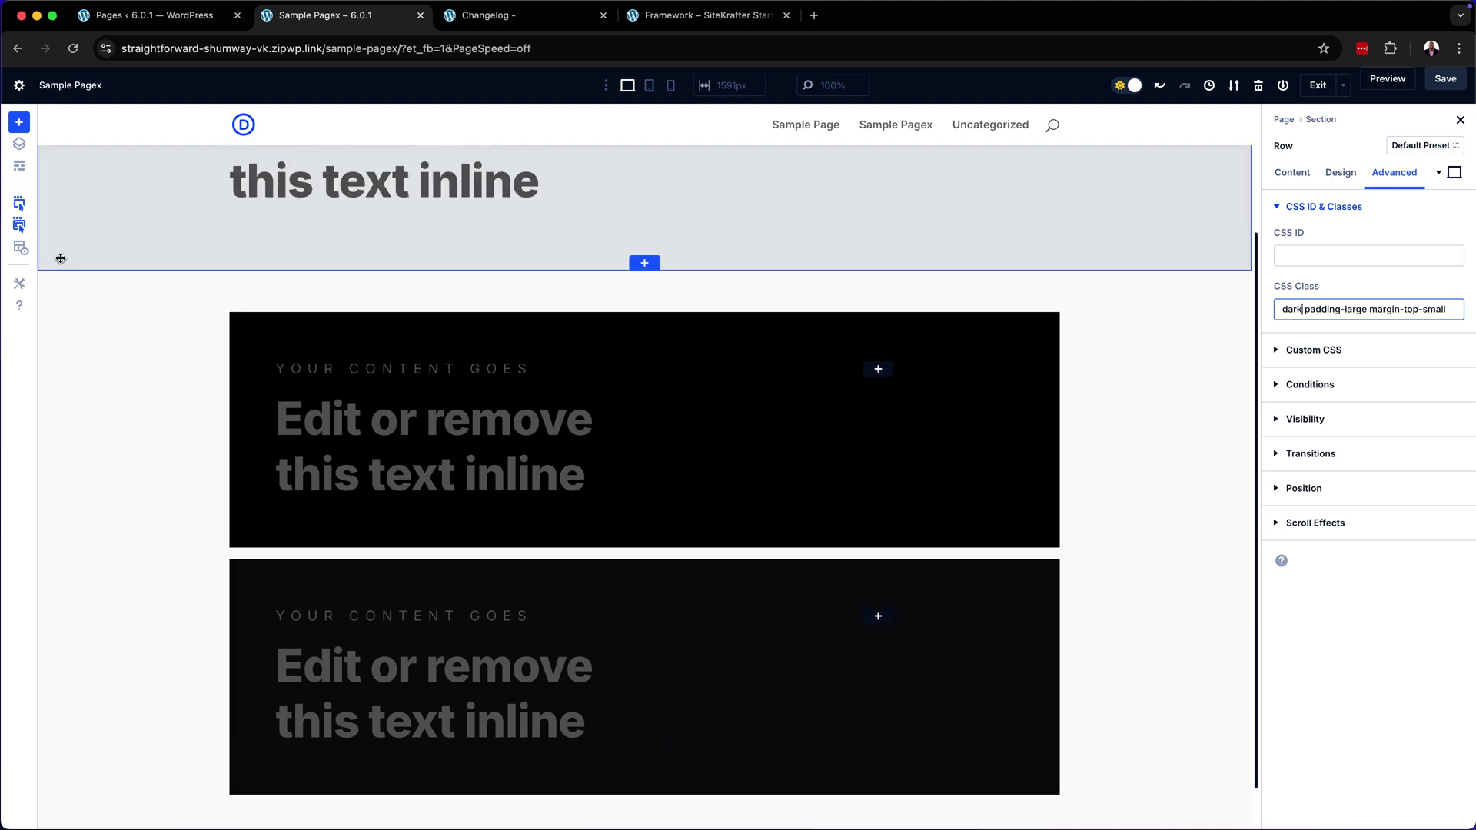
left_click(51, 281)
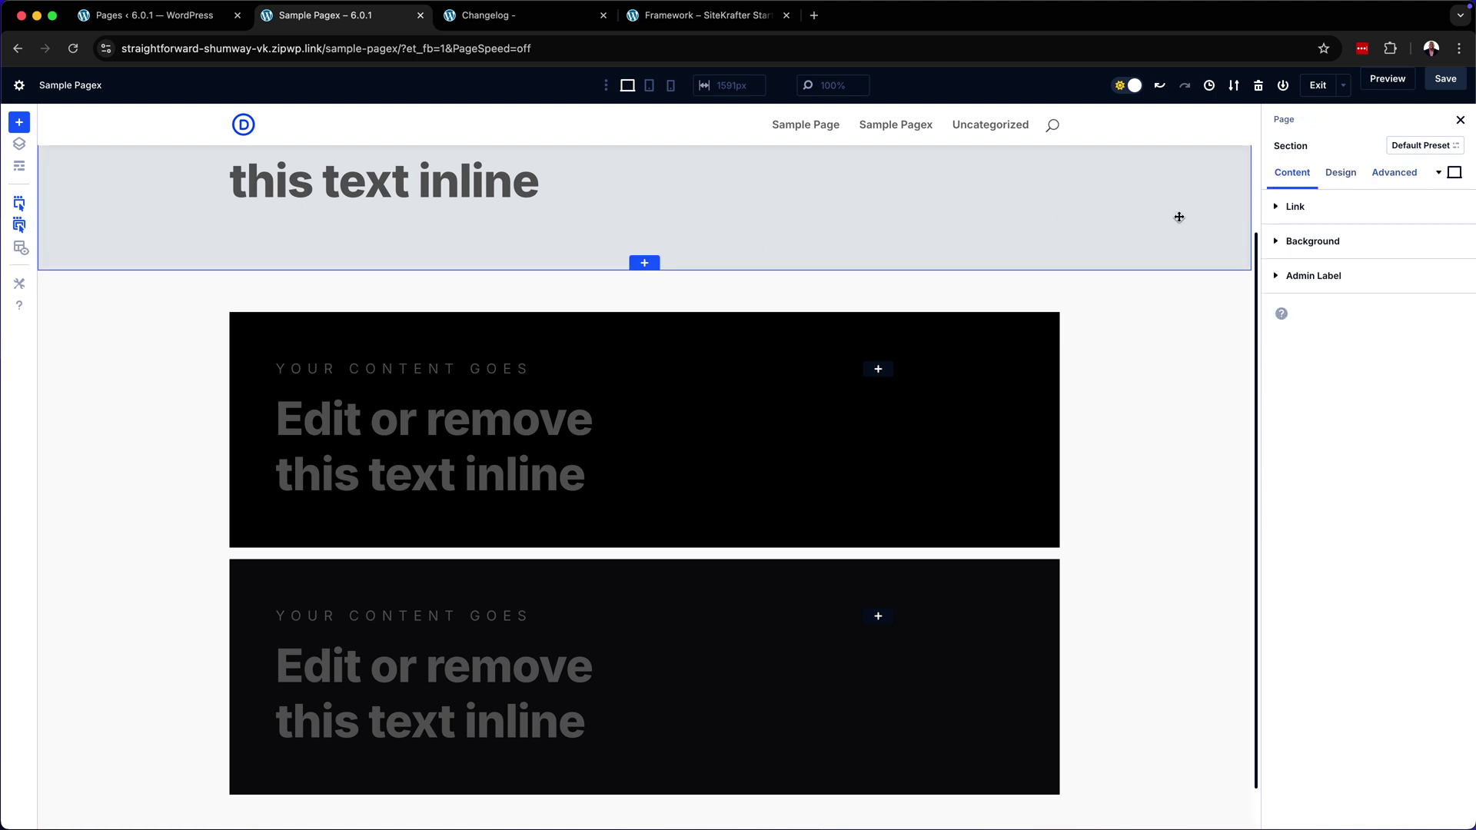
left_click(1393, 173)
left_click(1323, 205)
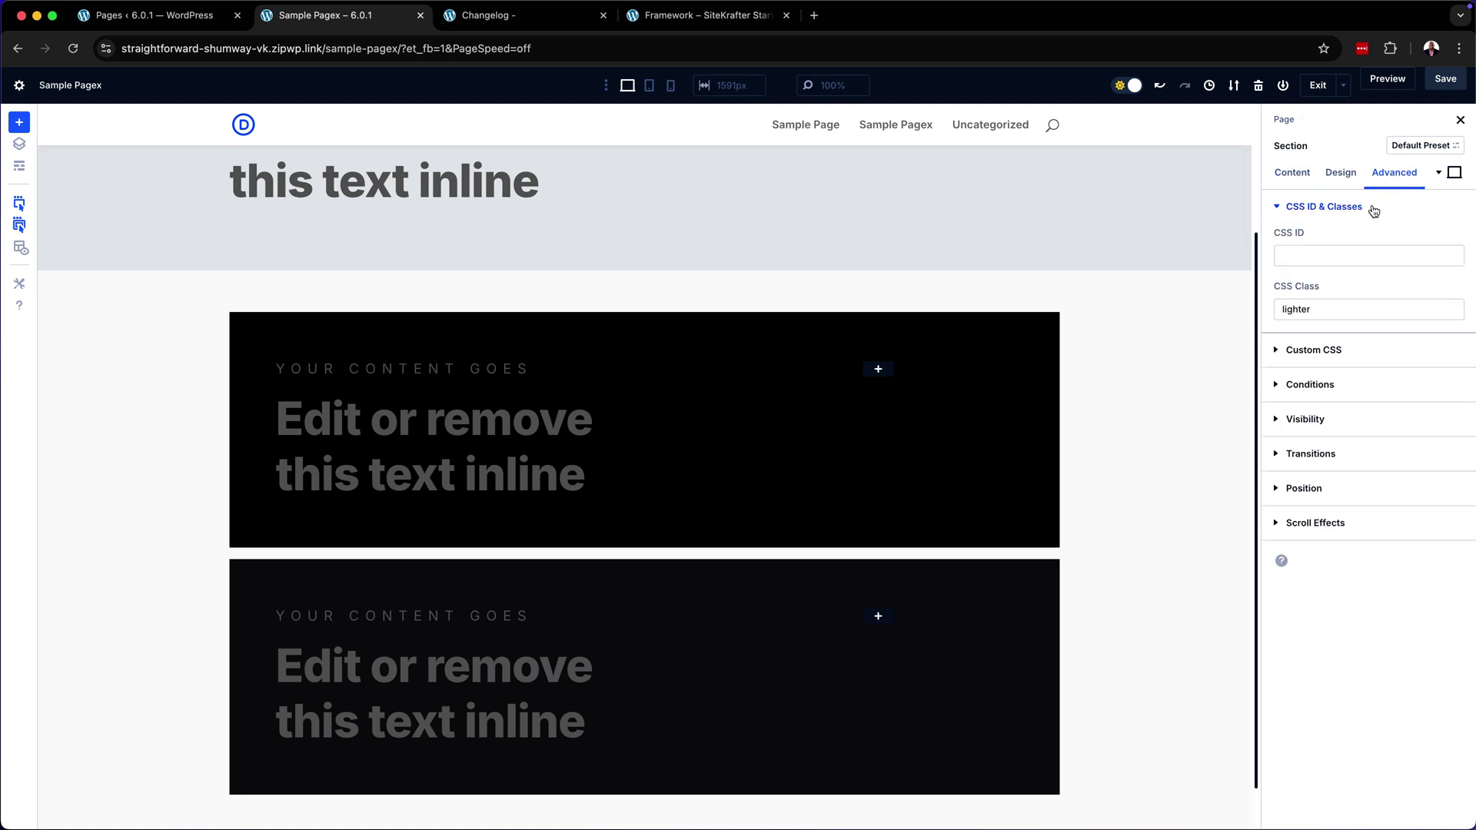
left_click(1327, 308)
double_click(1327, 309)
type("b")
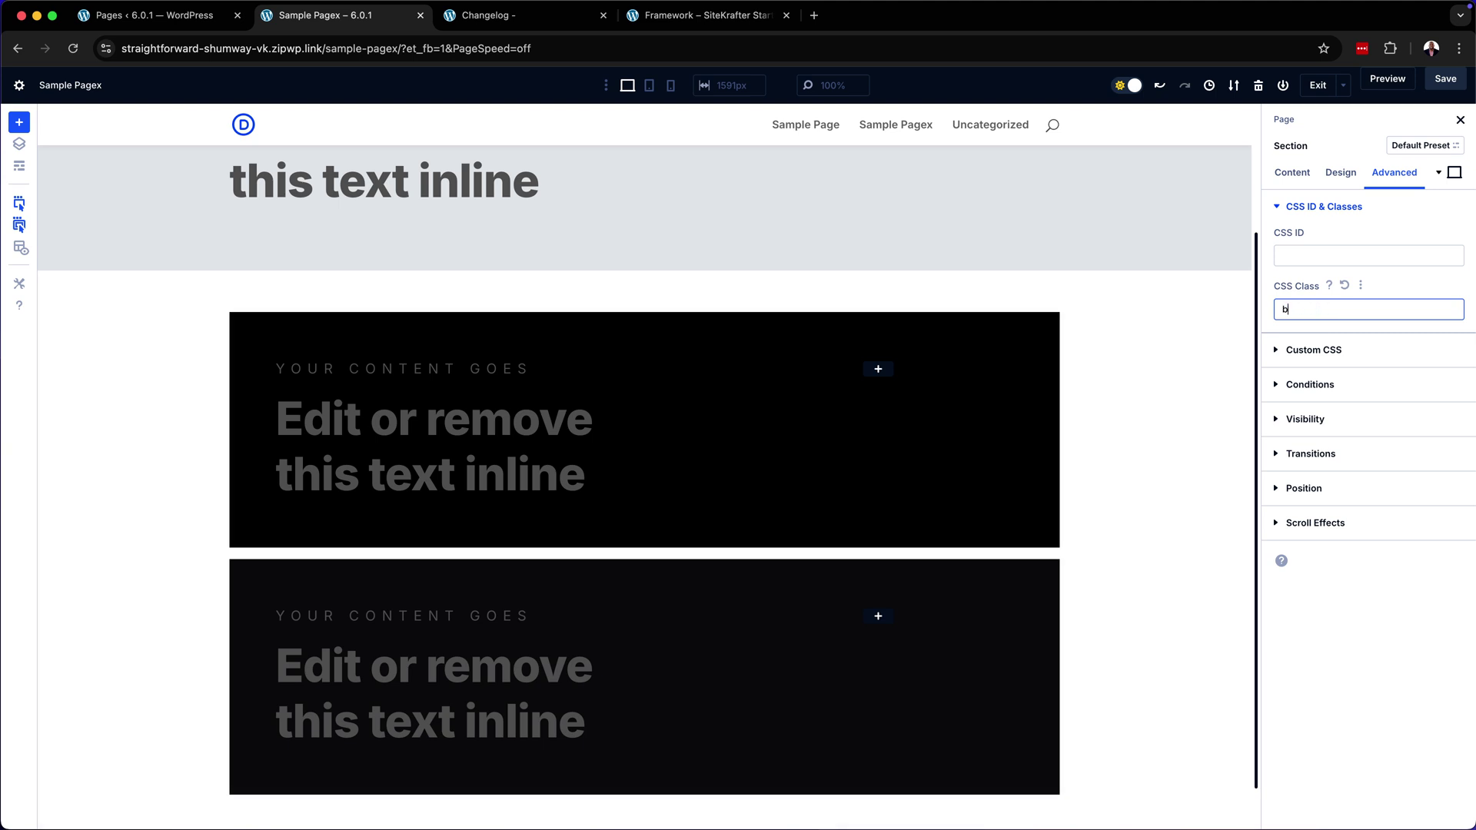
type("arker")
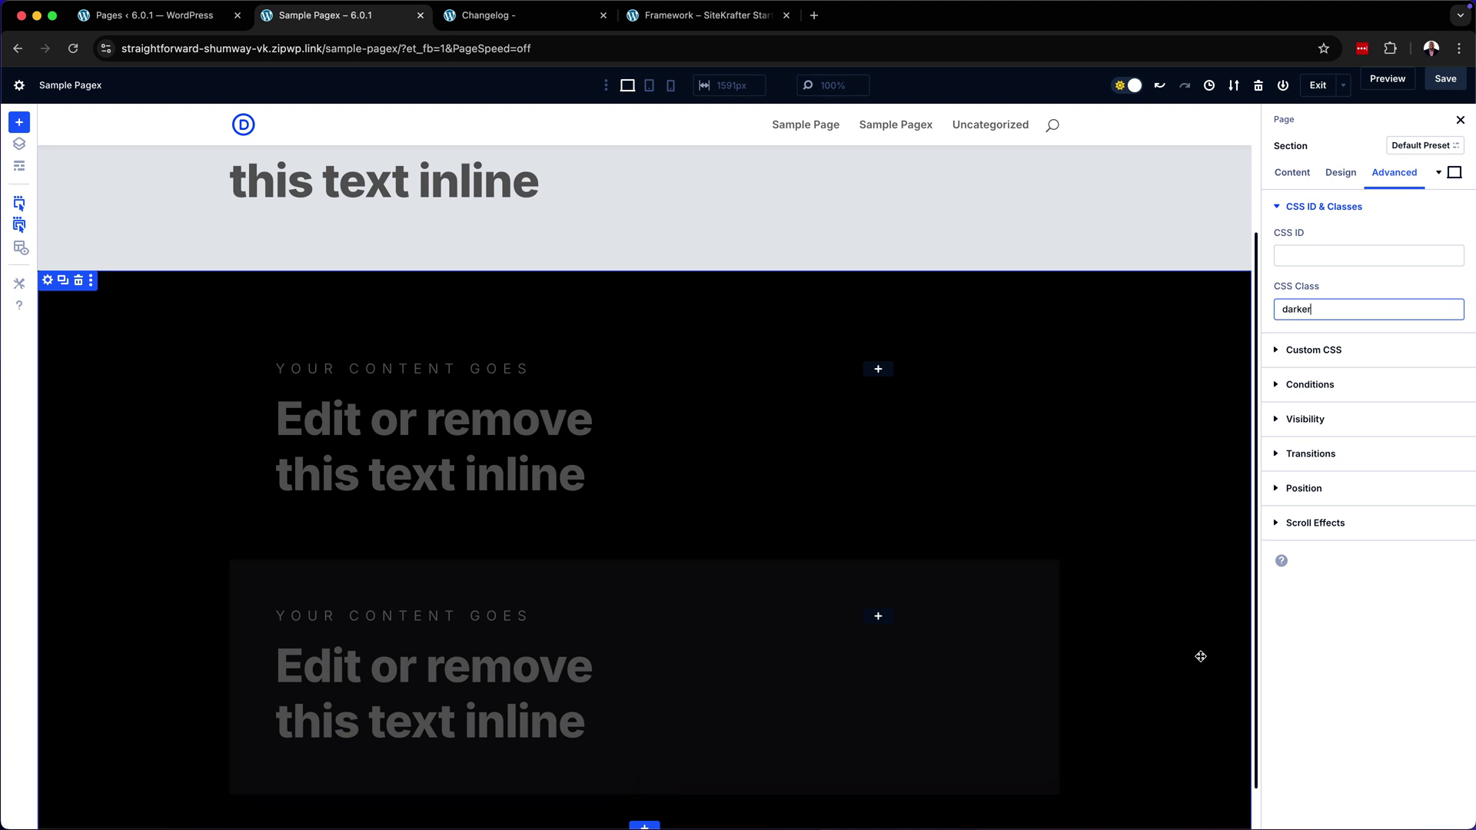
Change the lower section's CSS class to "dark" and save the page
scroll(1116, 587, "up", 3)
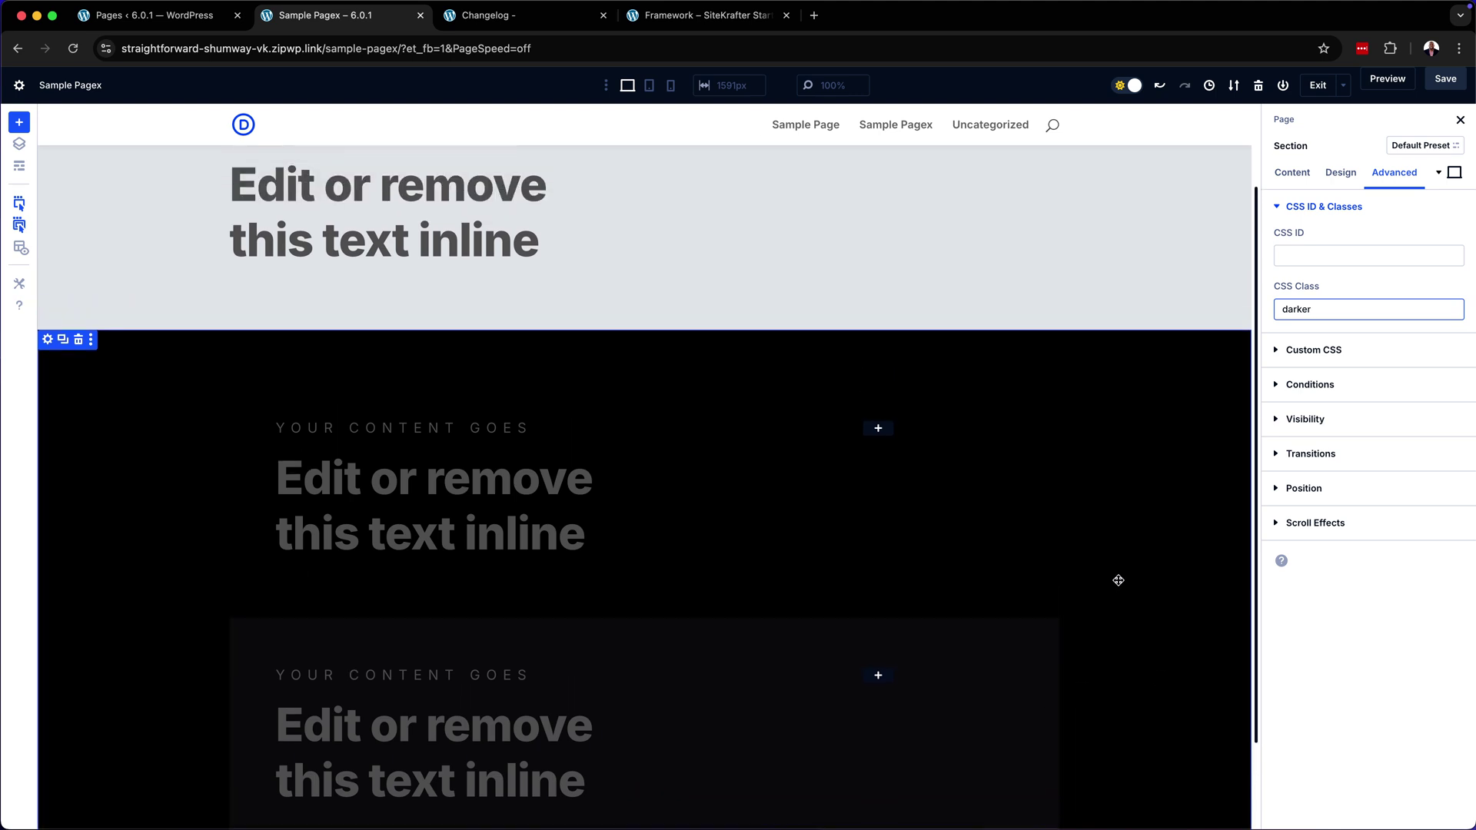
scroll(1119, 579, "down", 3)
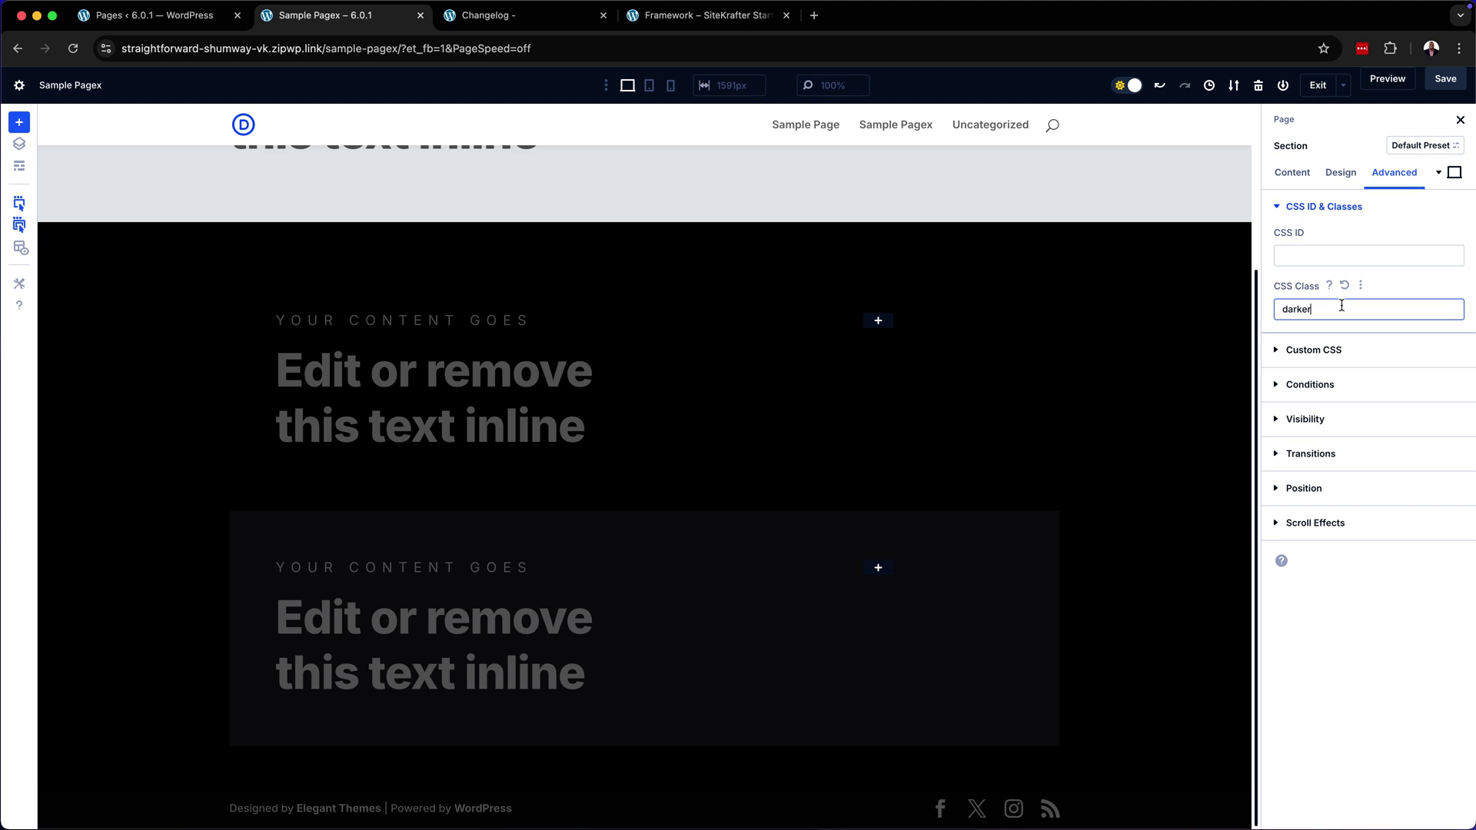
key("BackSpace")
key("BackSpace")
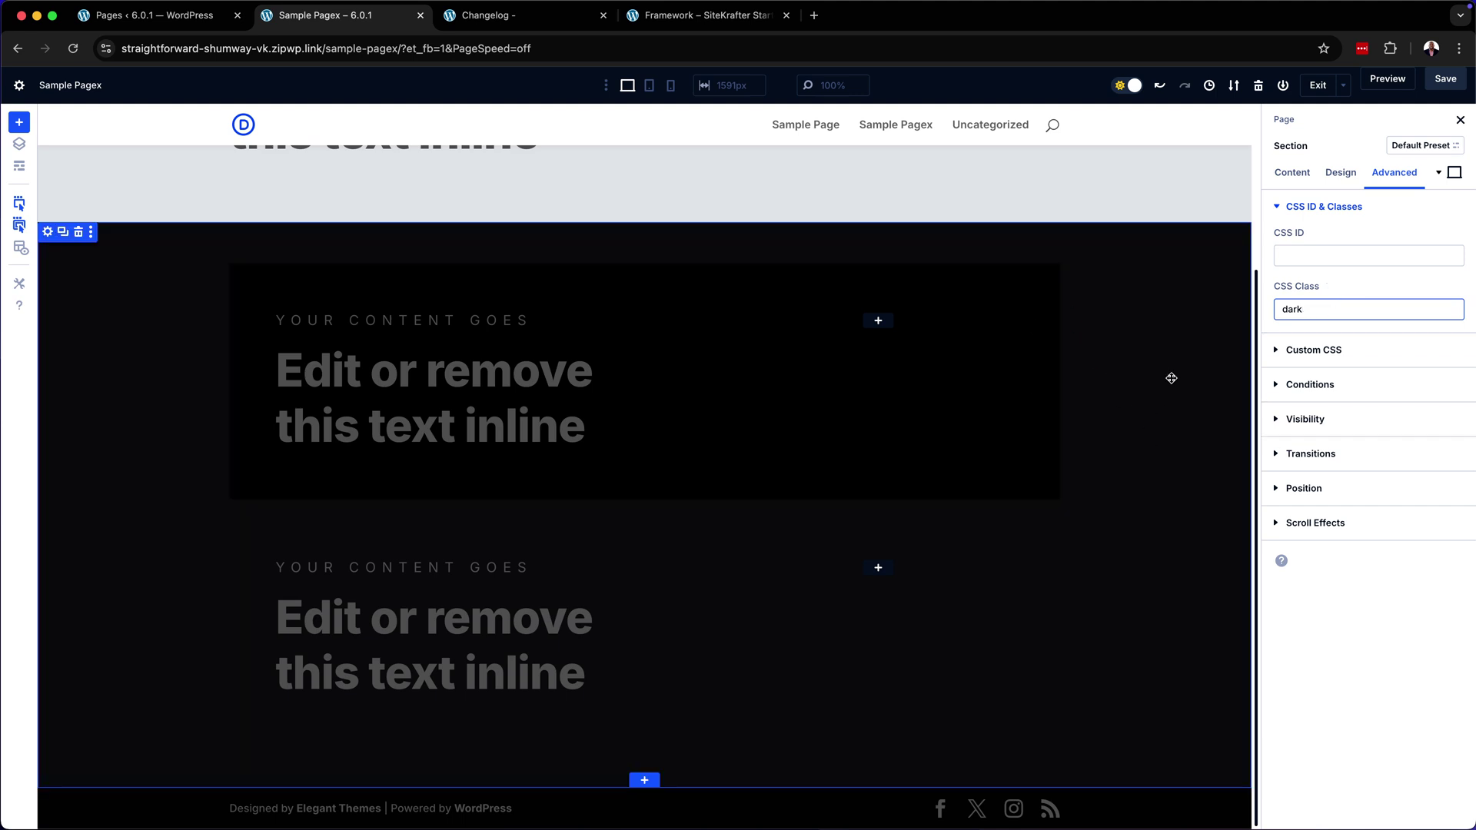
scroll(1179, 492, "up", 3)
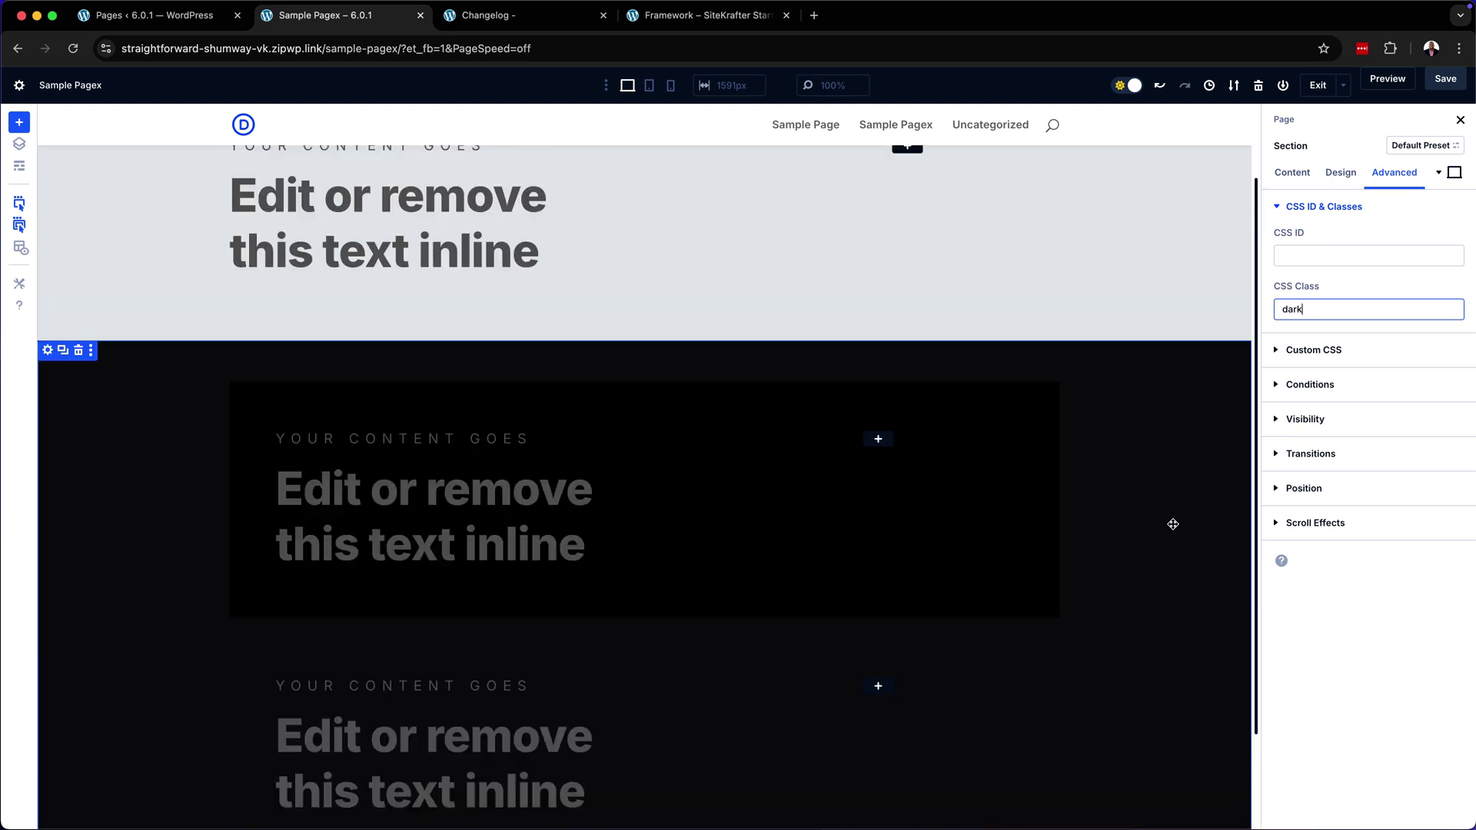
scroll(1076, 522, "up", 2)
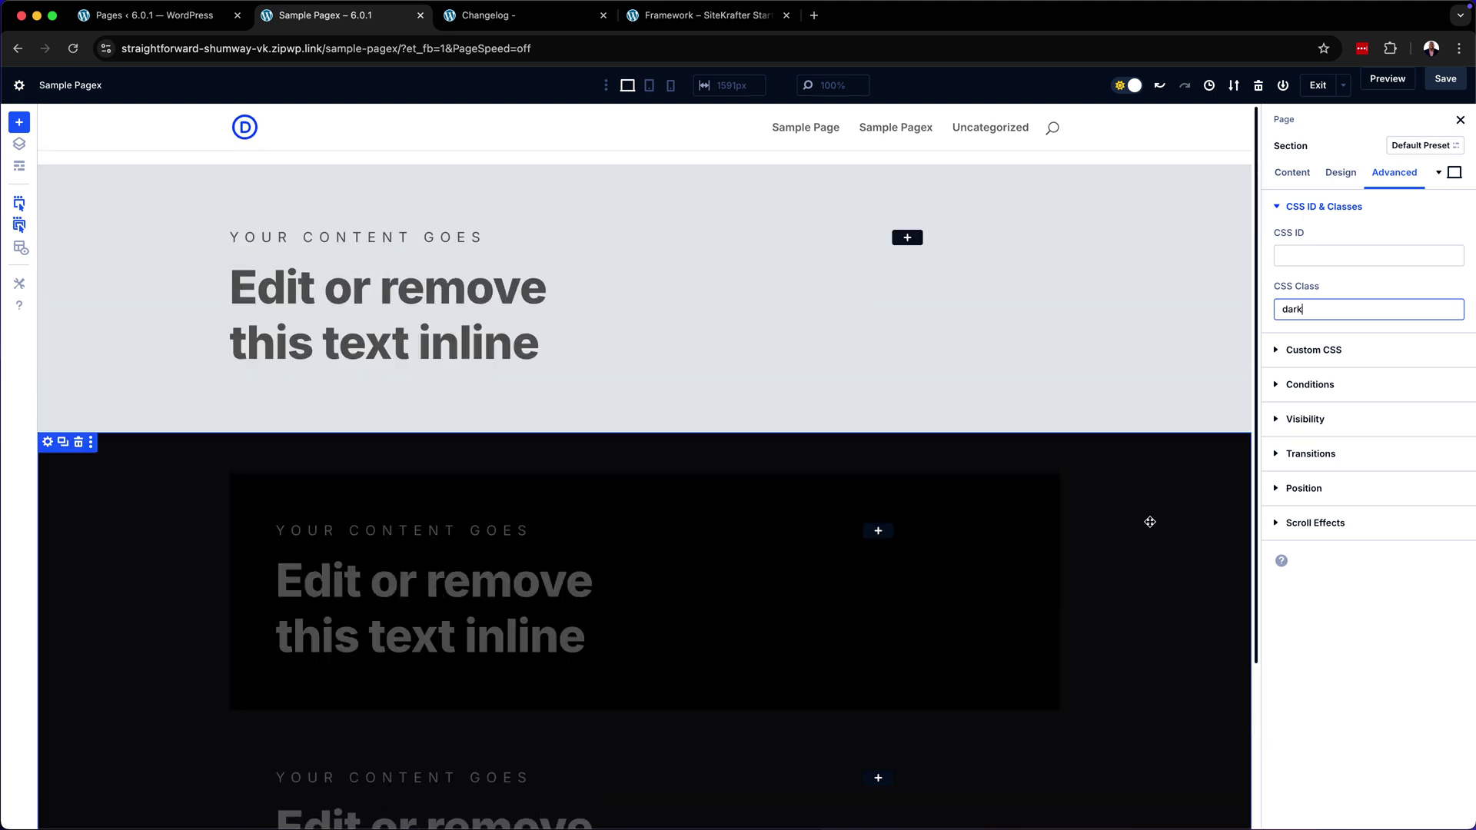
left_click(1455, 83)
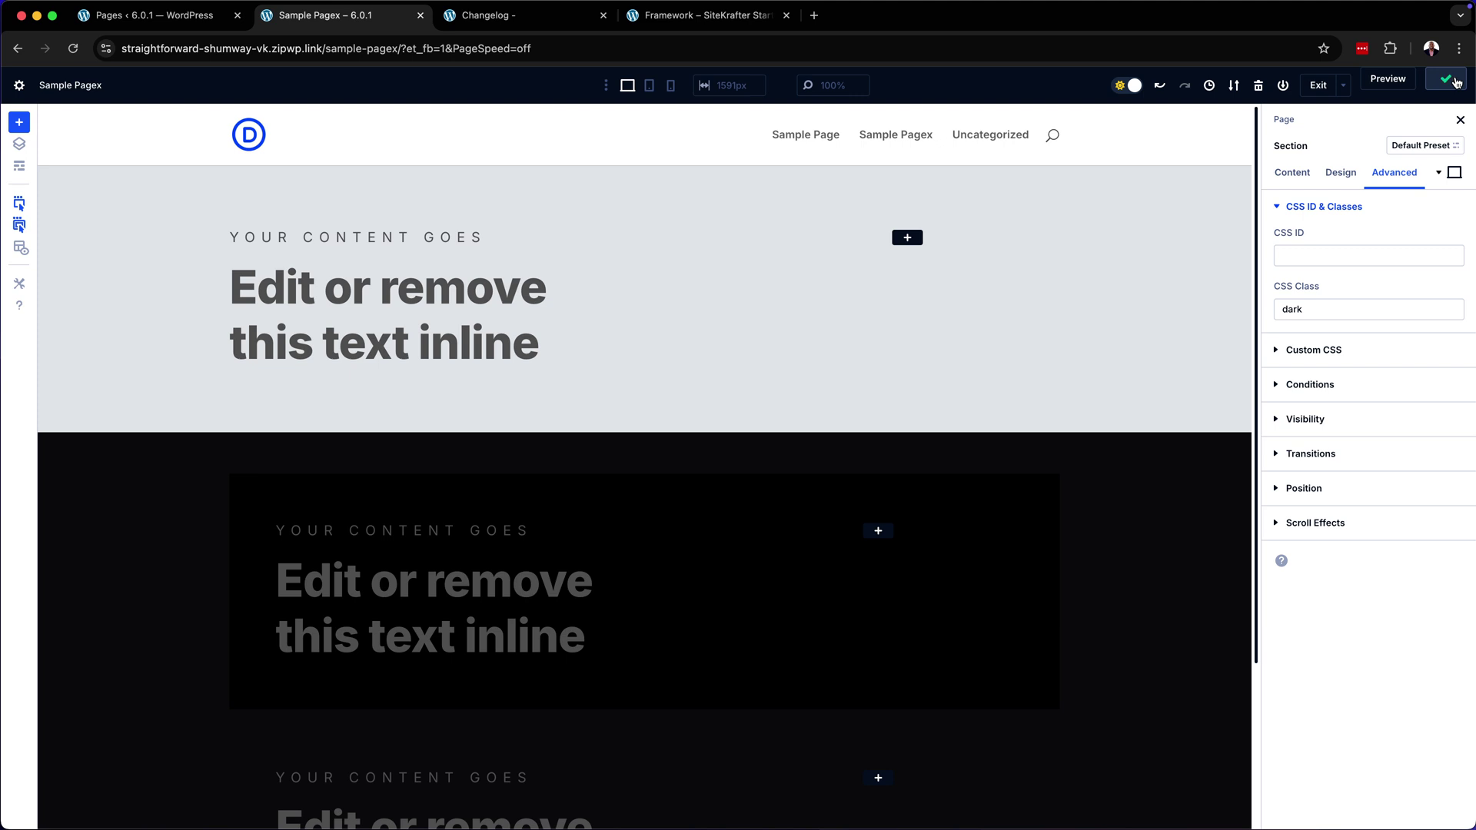